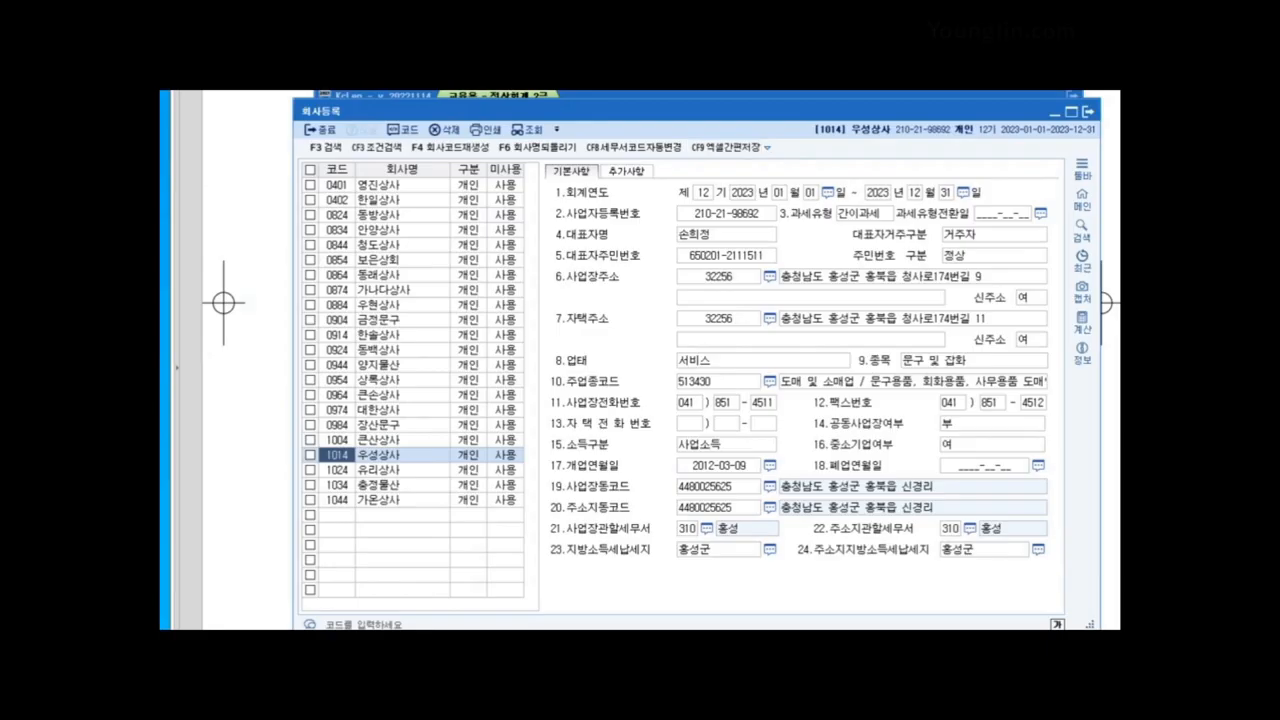
# Step: Change 우성상사's tax type to 1.일반과세 and dismiss the change notice
pyautogui.click(862, 214)
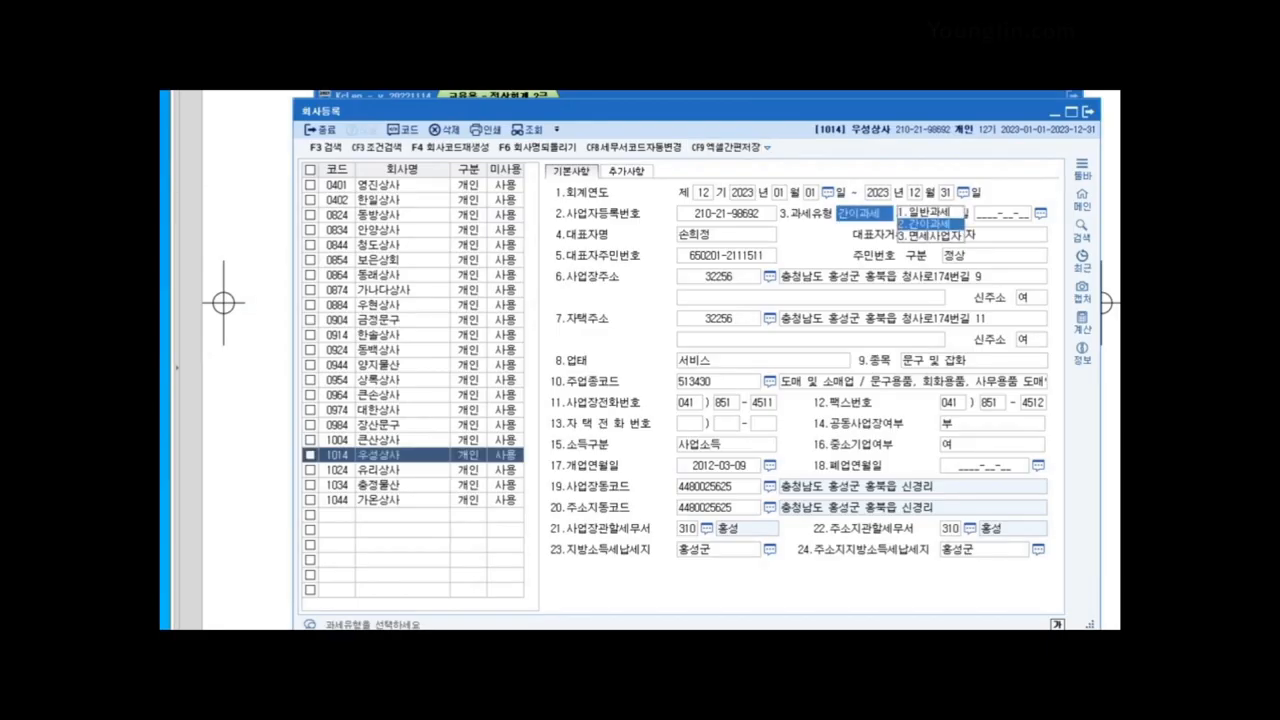
pyautogui.press('1')
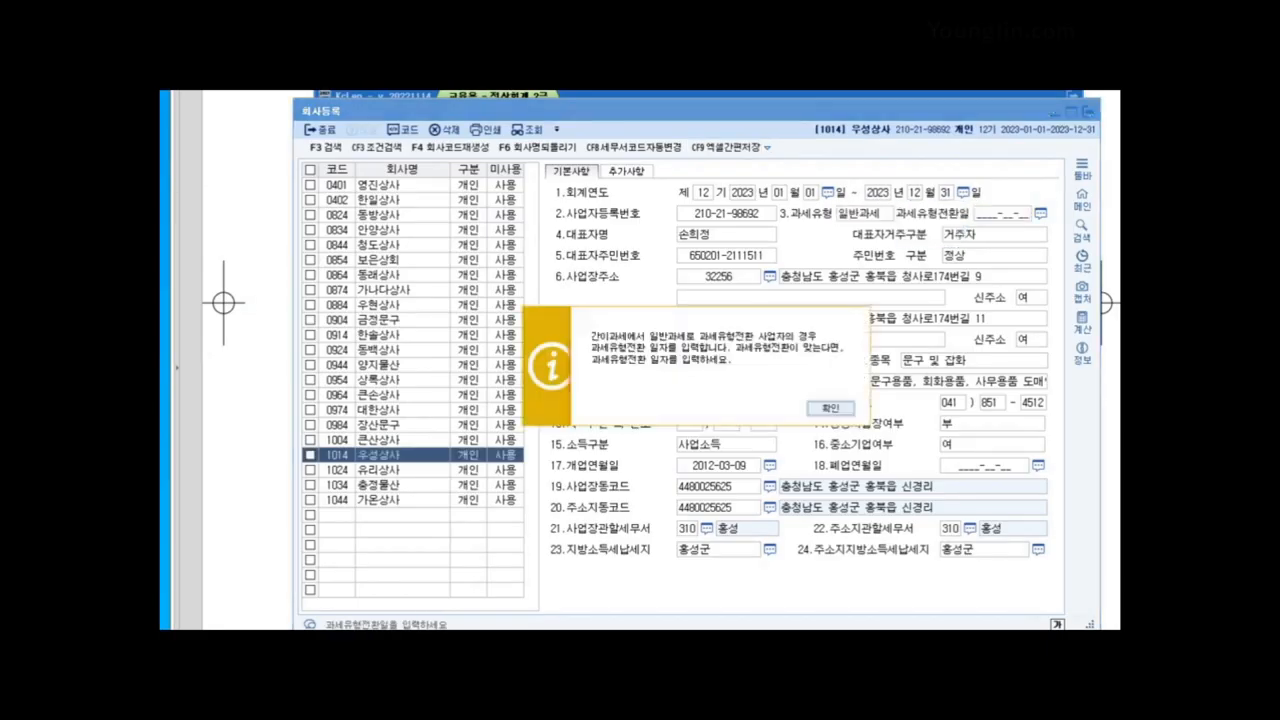
pyautogui.press('Return')
# Step: Retype the corrected representative's name in 4.대표자명
pyautogui.click(726, 214)
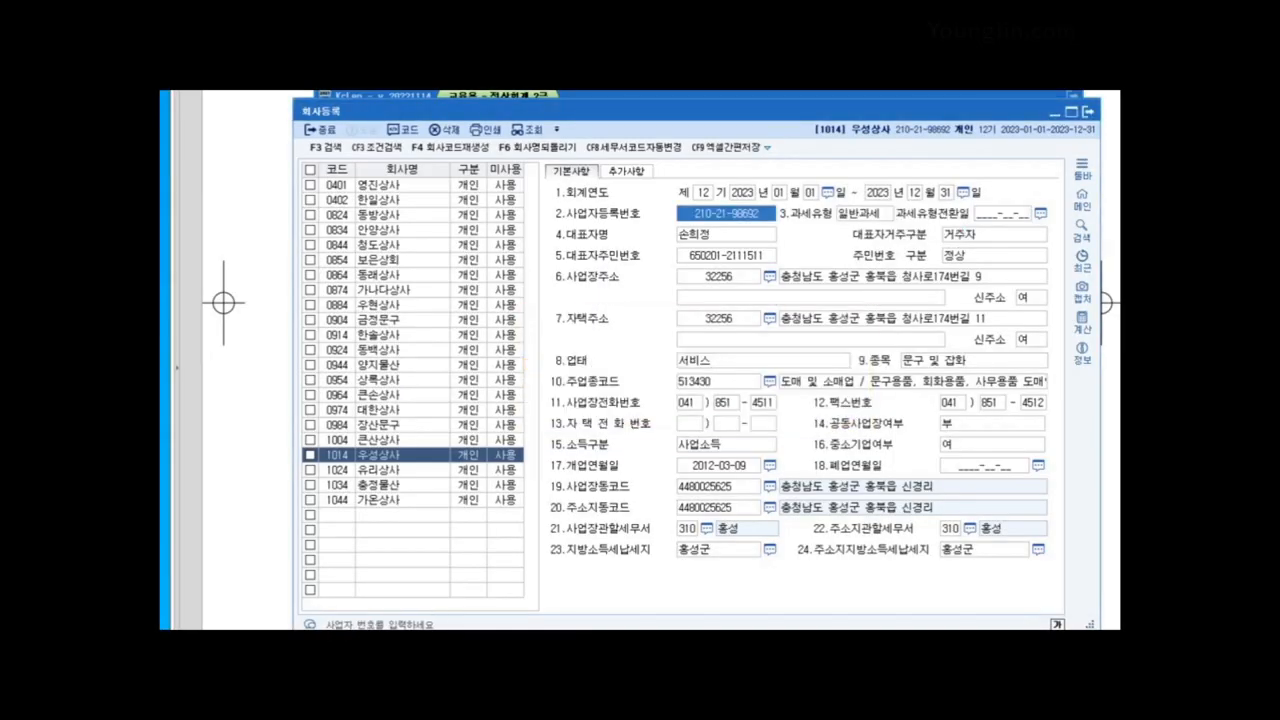
pyautogui.click(726, 235)
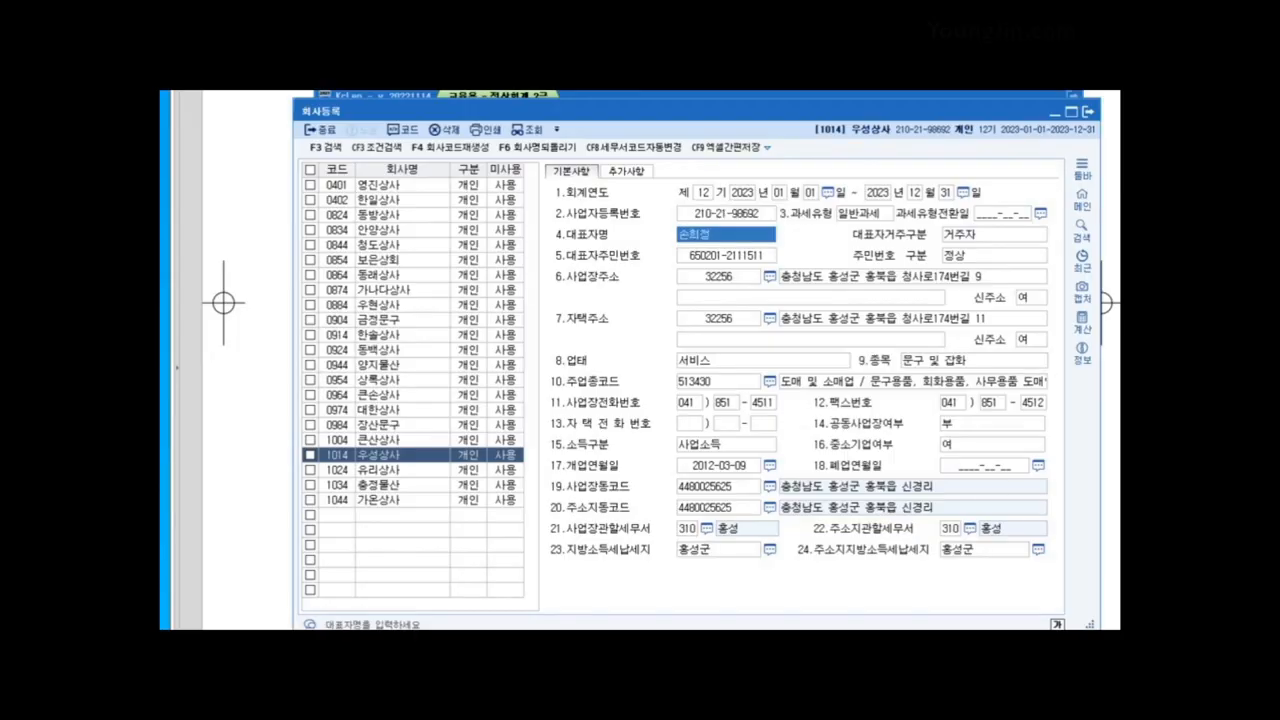
pyautogui.click(402, 455)
pyautogui.click(726, 235)
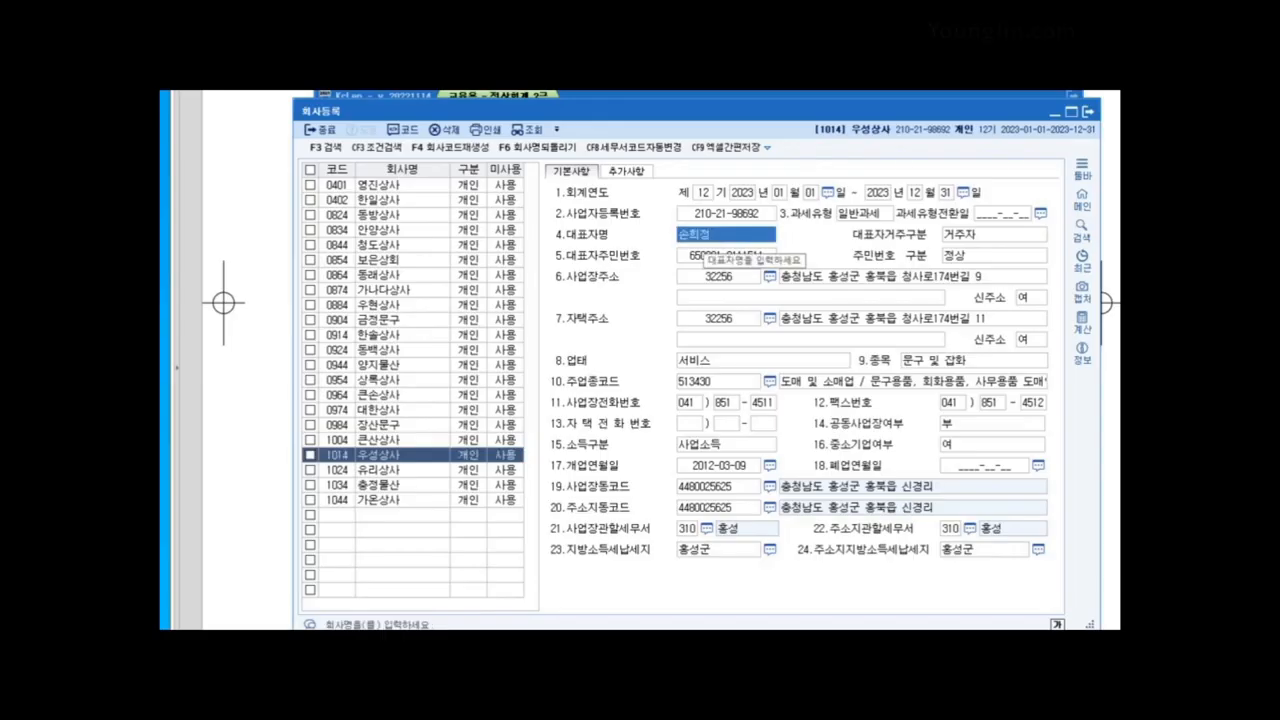
pyautogui.press('Return')
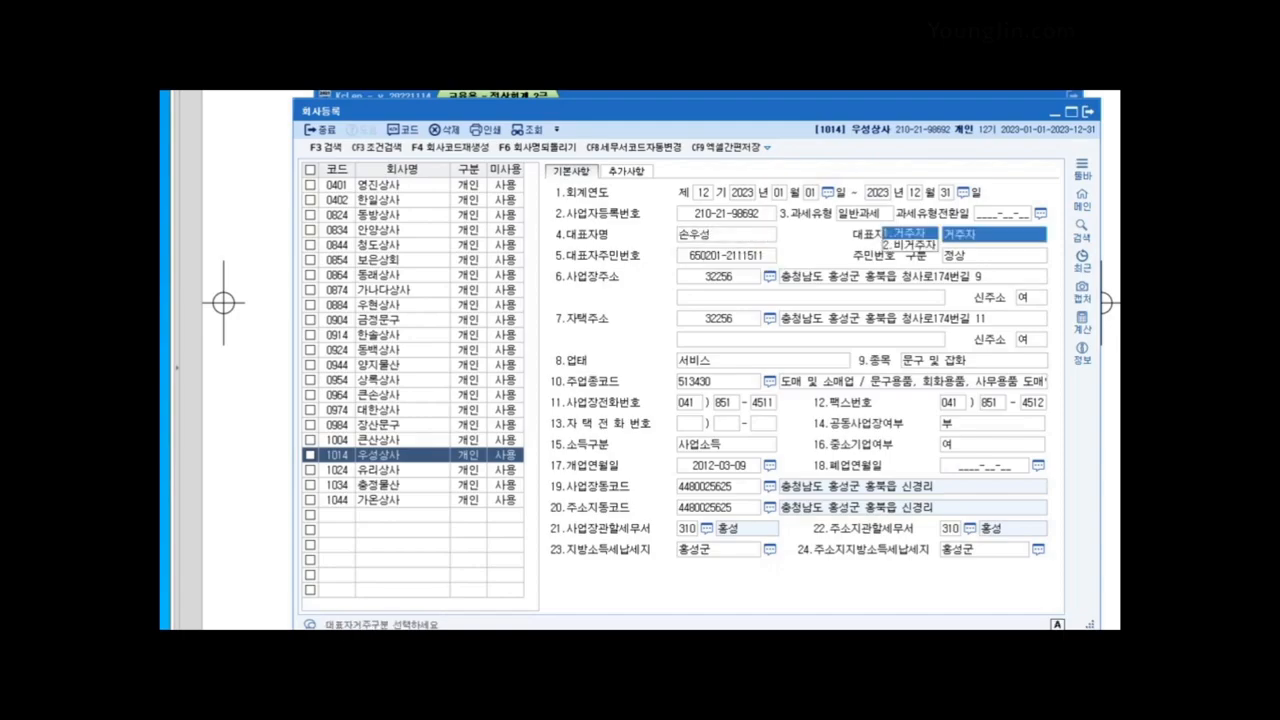
pyautogui.click(726, 234)
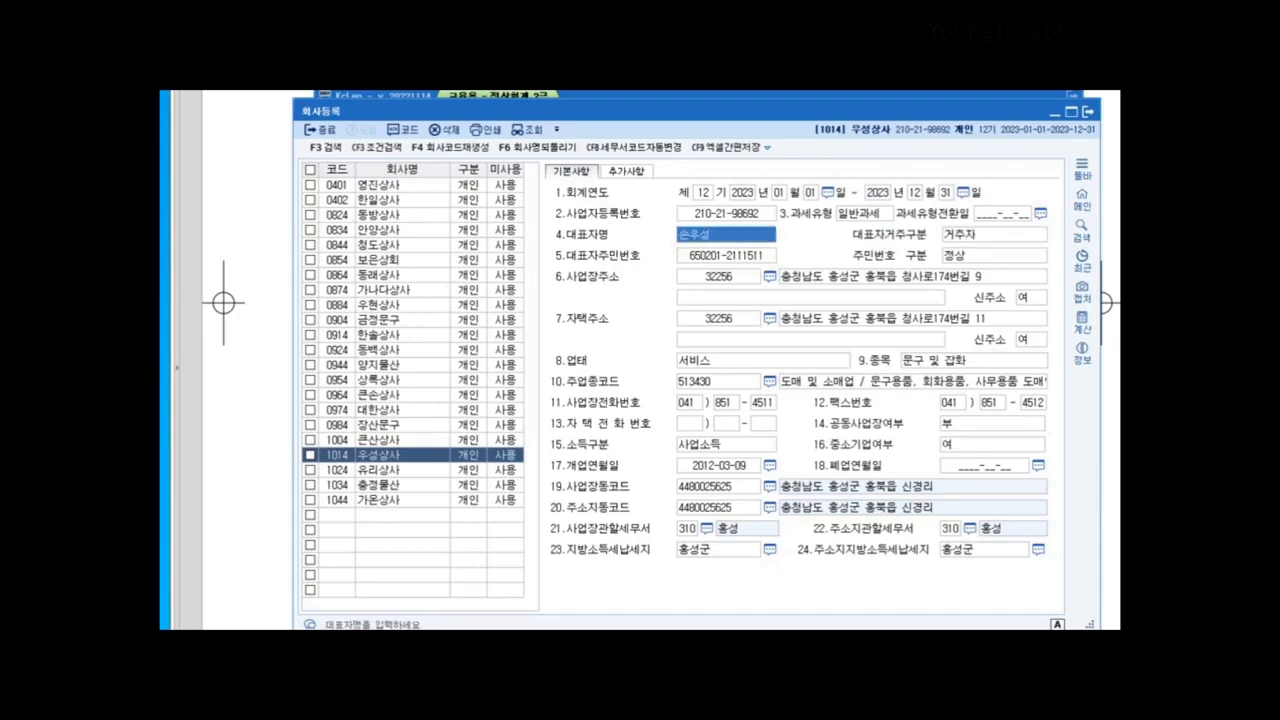
# Step: Replace the business type with 도소매 and close company registration
pyautogui.click(719, 466)
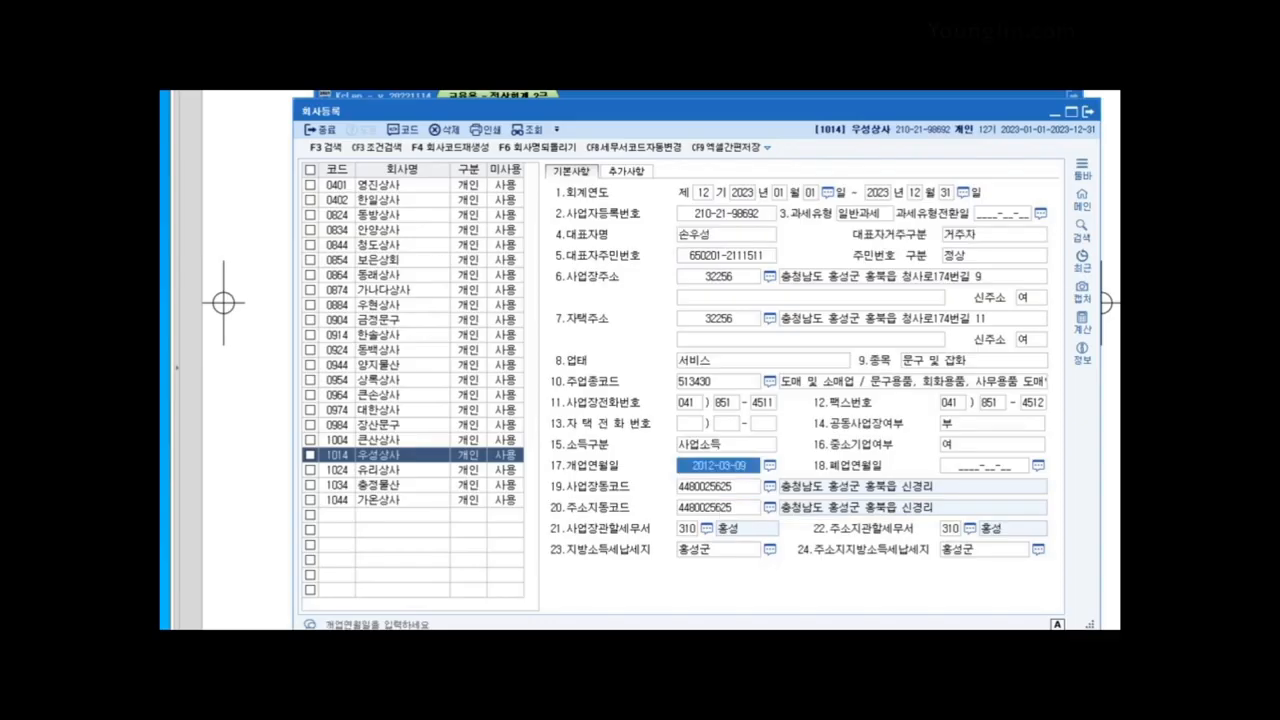
pyautogui.click(1012, 277)
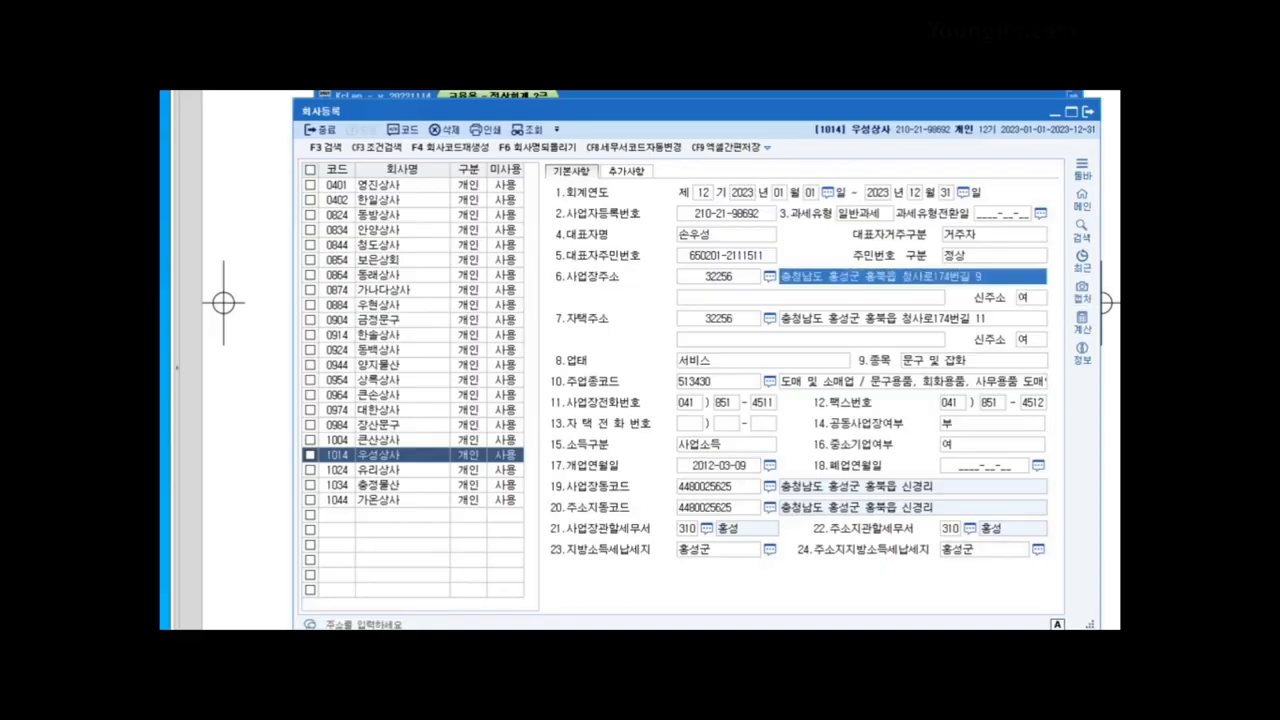
pyautogui.click(744, 361)
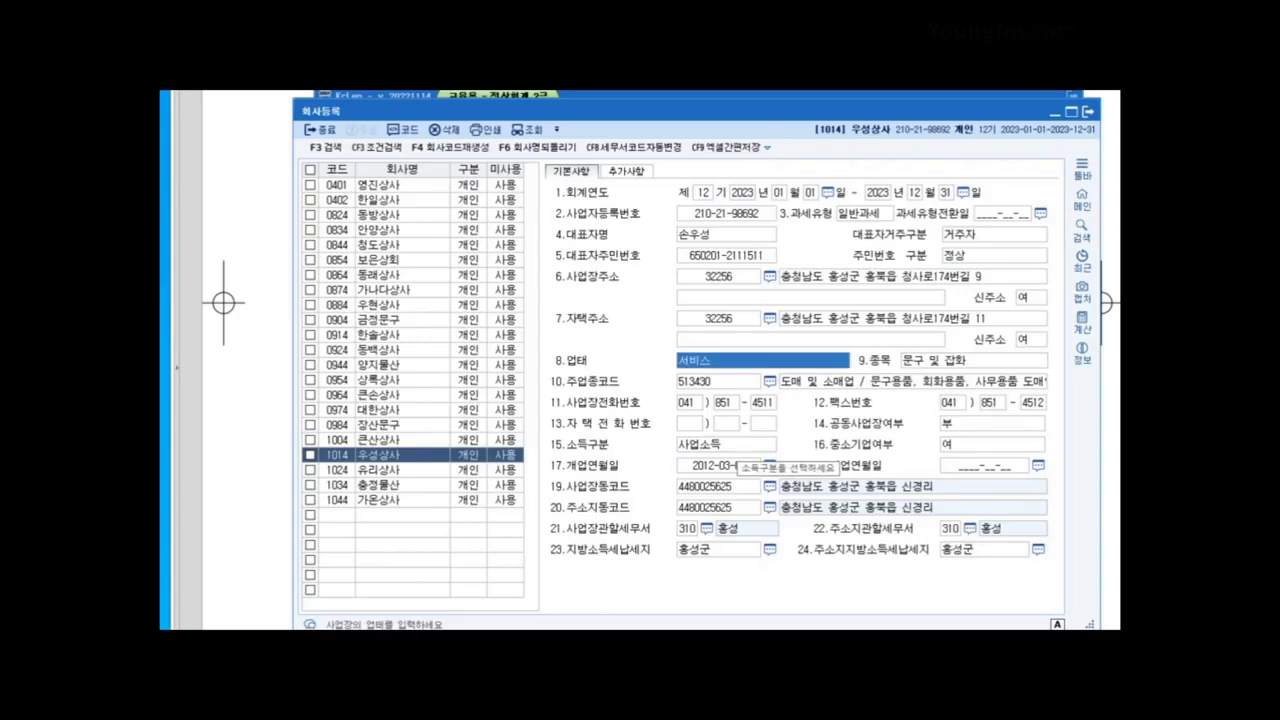
pyautogui.write('도소매')
pyautogui.press('Return')
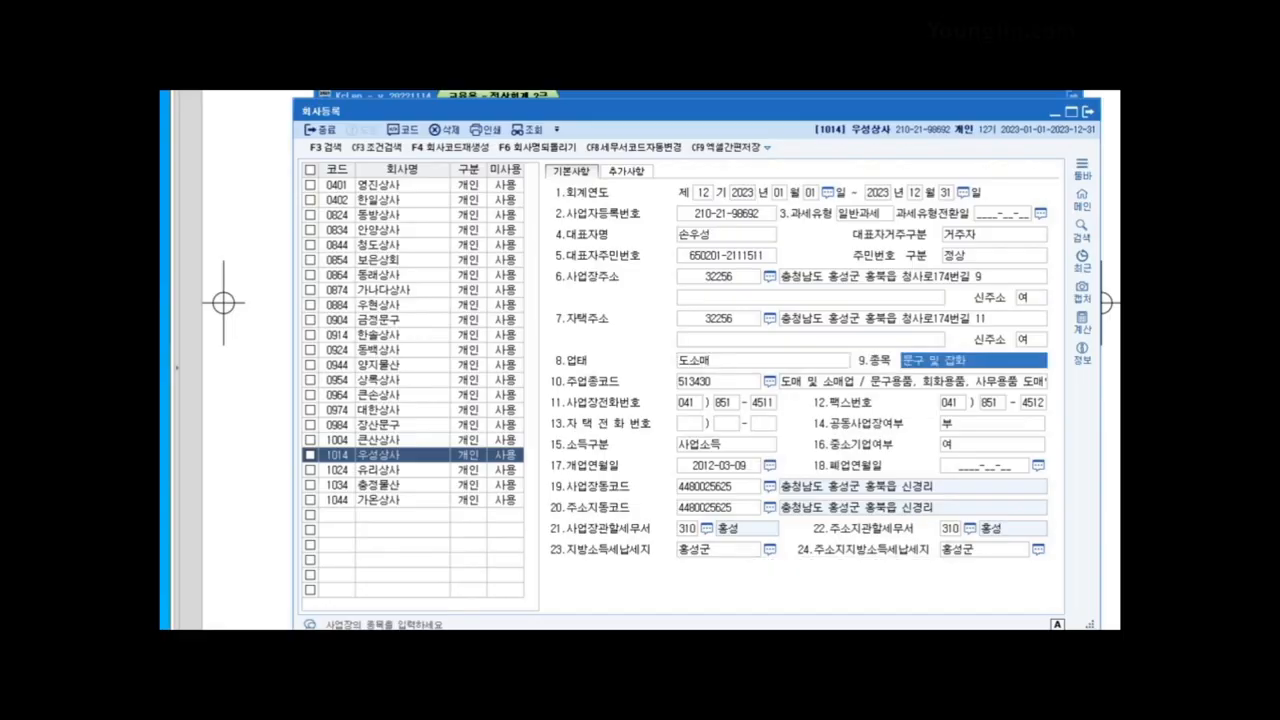
pyautogui.click(1088, 111)
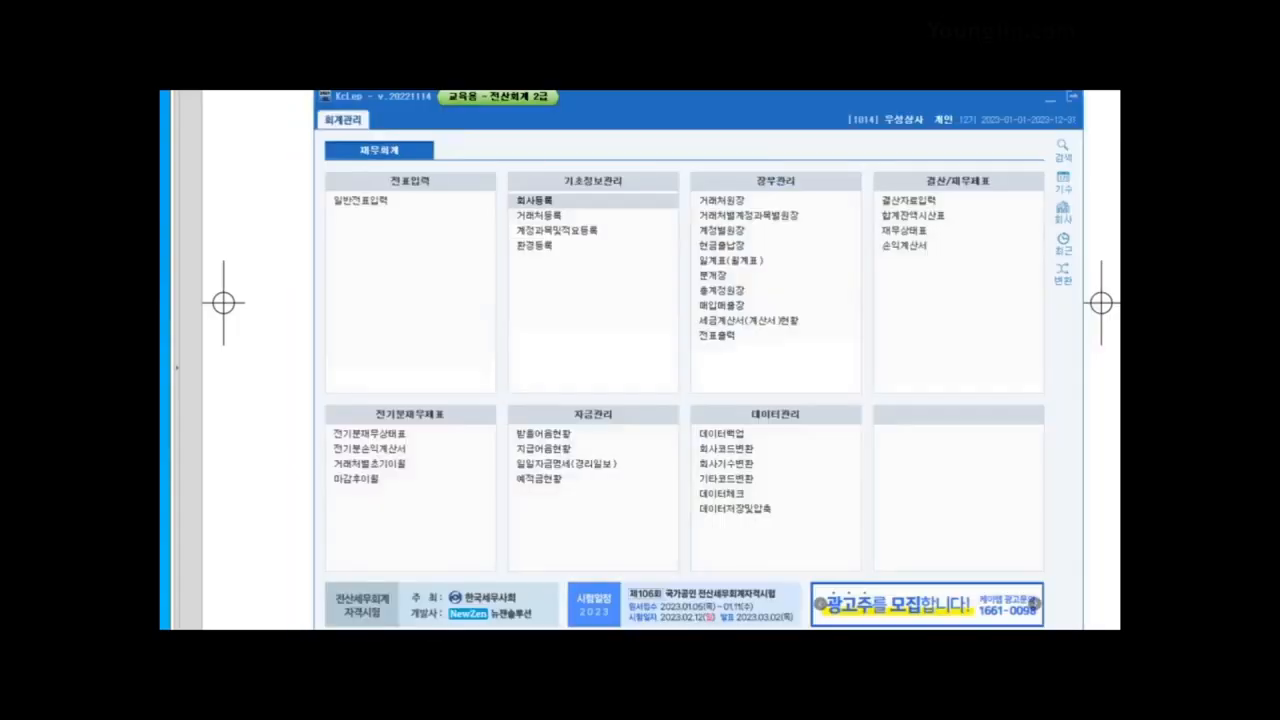
# Step: Review question 02's balance sheet in the workbook, then open 전기분재무상태표 in KcLep
pyautogui.hotkey('alt', 'Tab')
pyautogui.scroll(-8, 640, 360)
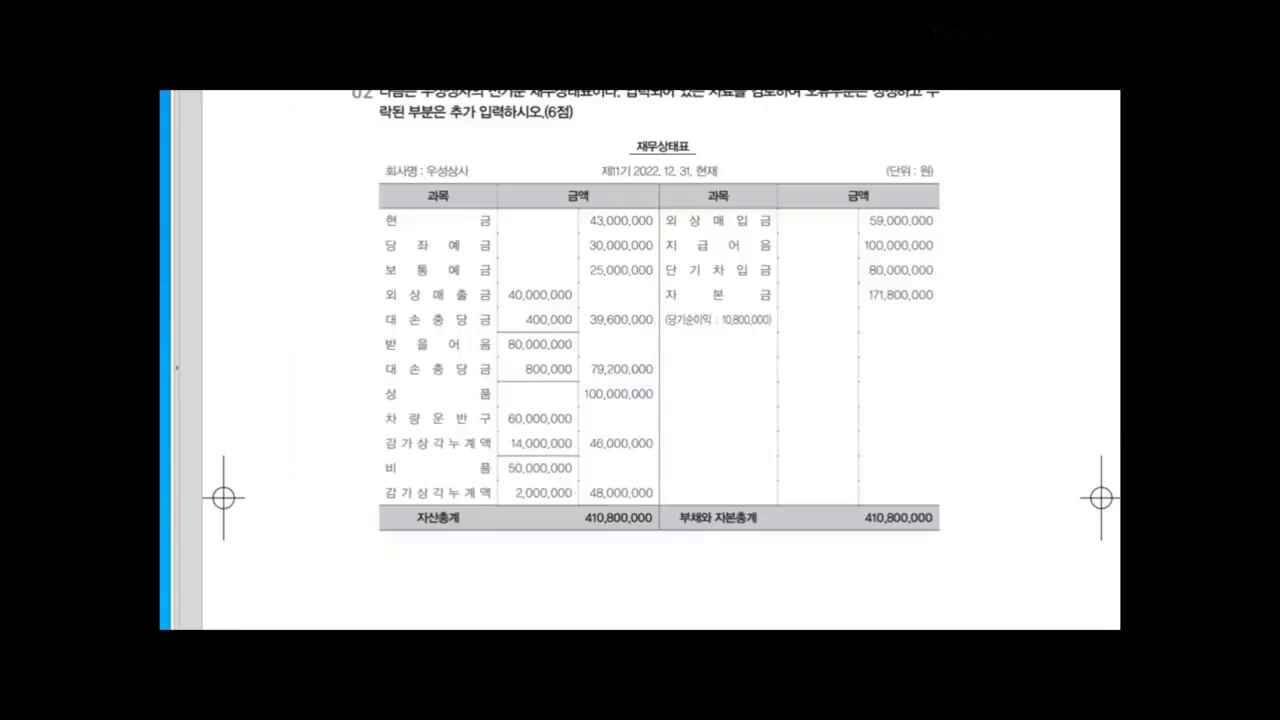
pyautogui.scroll(1, 640, 360)
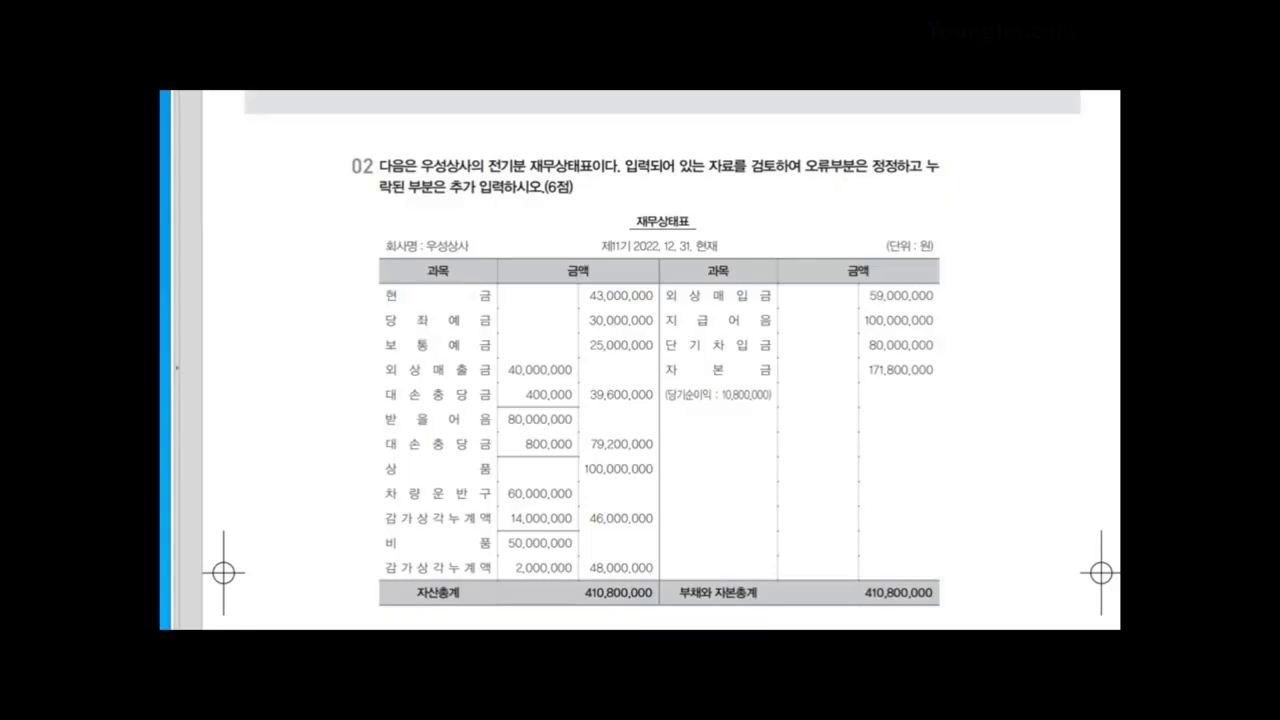
pyautogui.hotkey('alt', 'Tab')
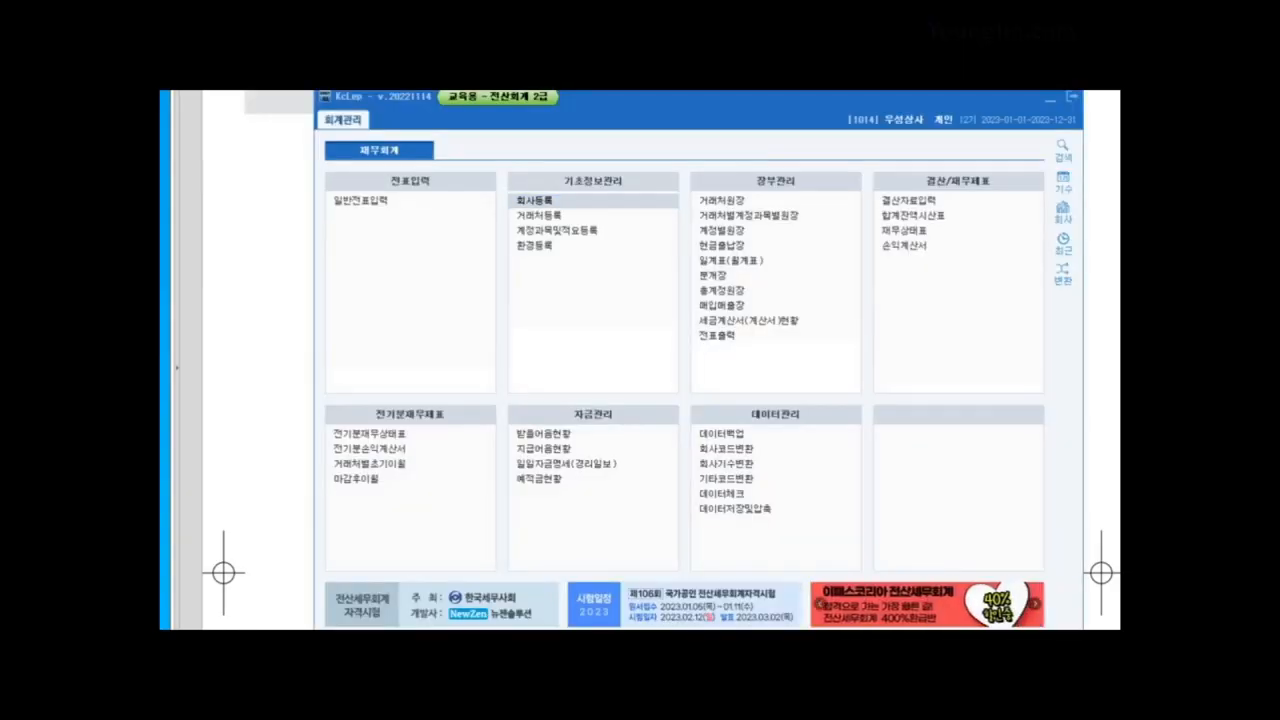
pyautogui.click(369, 433)
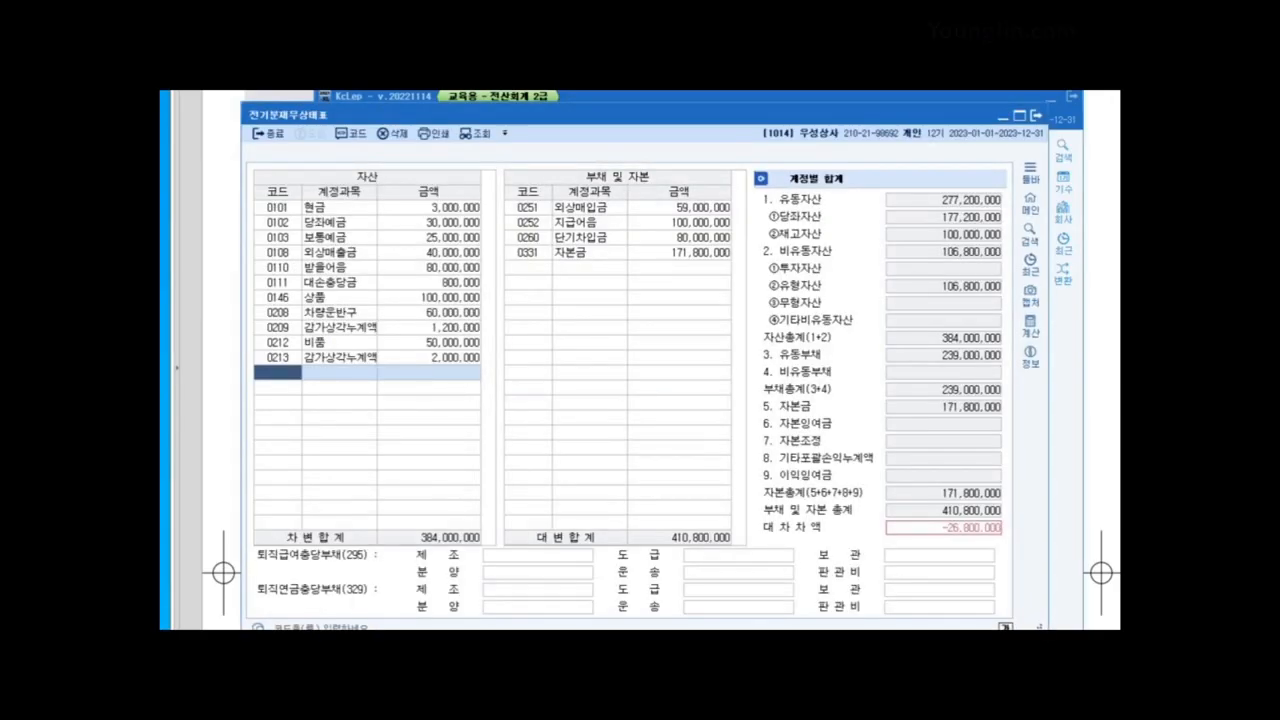
# Step: Correct the 현금 amount to 43,000,000 in the prior-period balance sheet
pyautogui.click(475, 204)
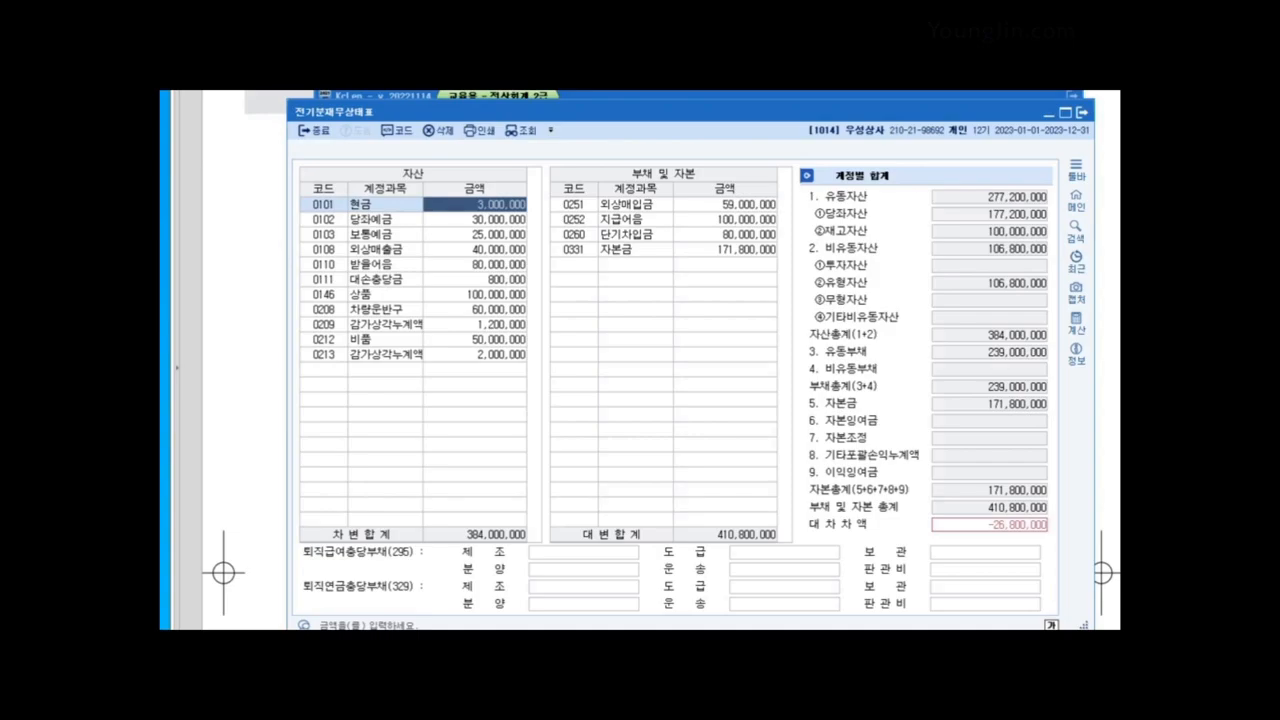
pyautogui.write('43000000')
pyautogui.press('Return')
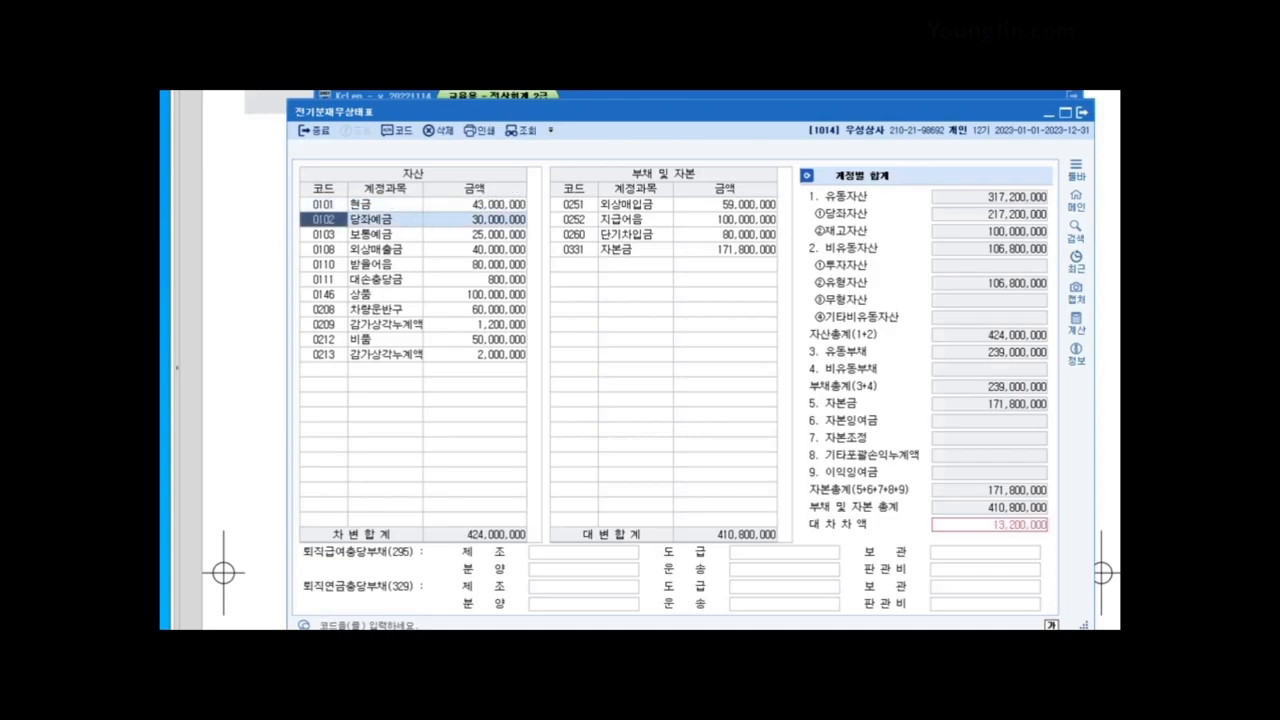
pyautogui.click(475, 204)
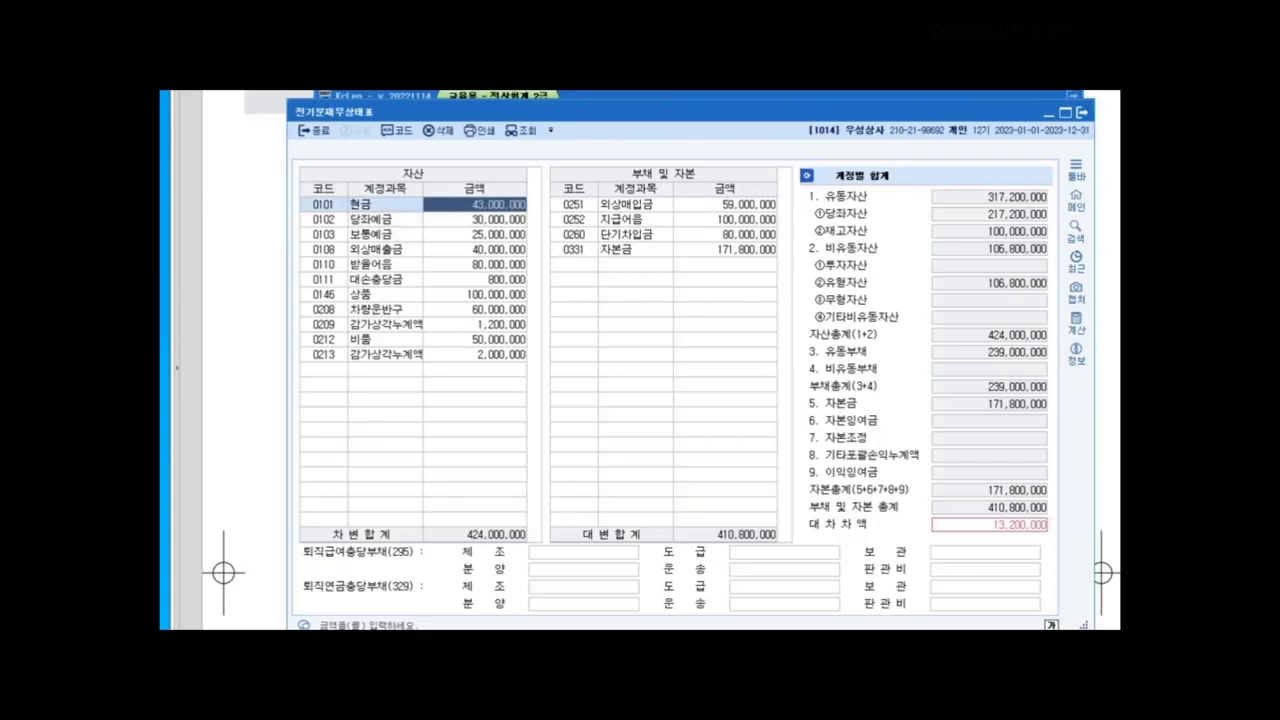
# Step: Start a new account line below the last asset and look up accounts matching 대손
pyautogui.click(324, 249)
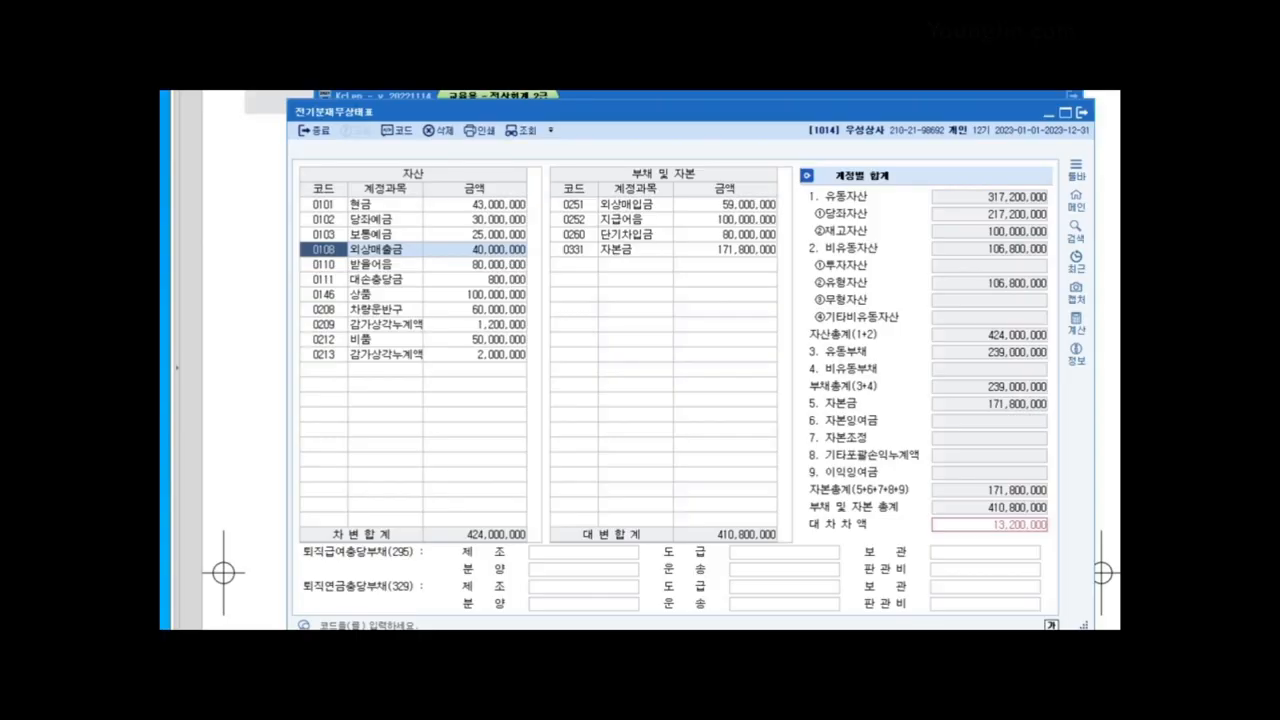
pyautogui.click(324, 370)
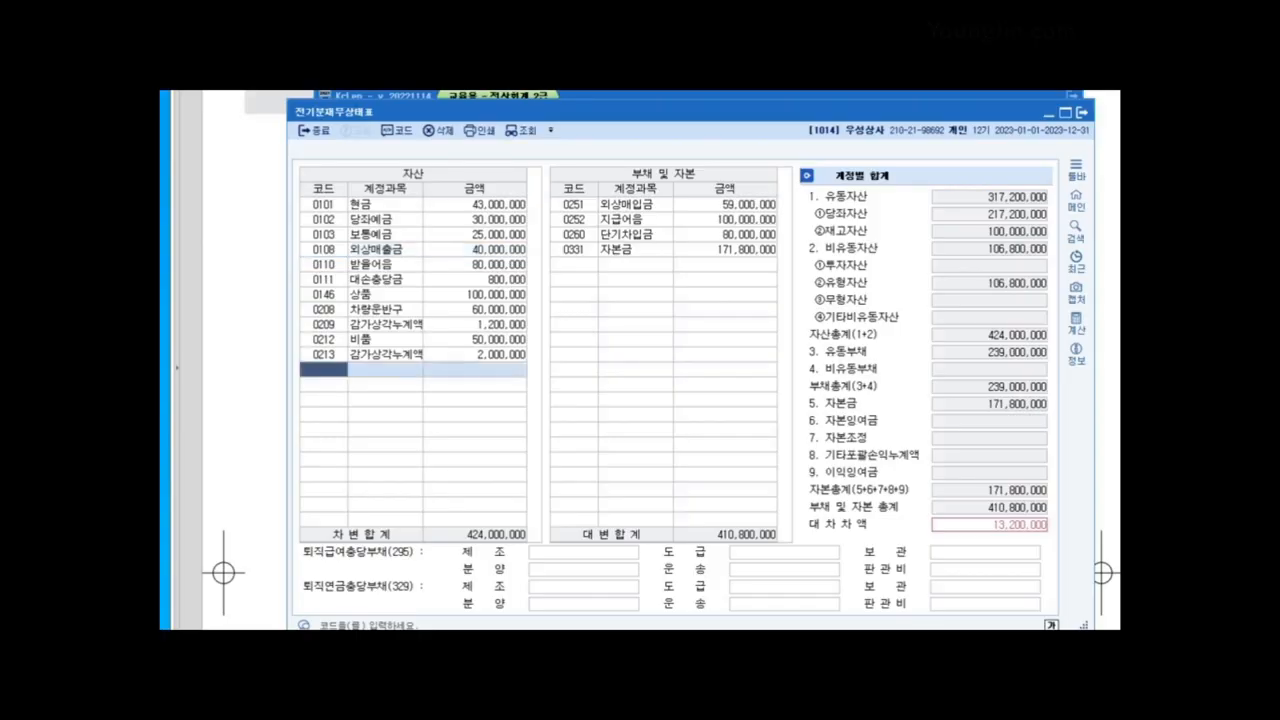
pyautogui.write('대손')
pyautogui.press('Return')
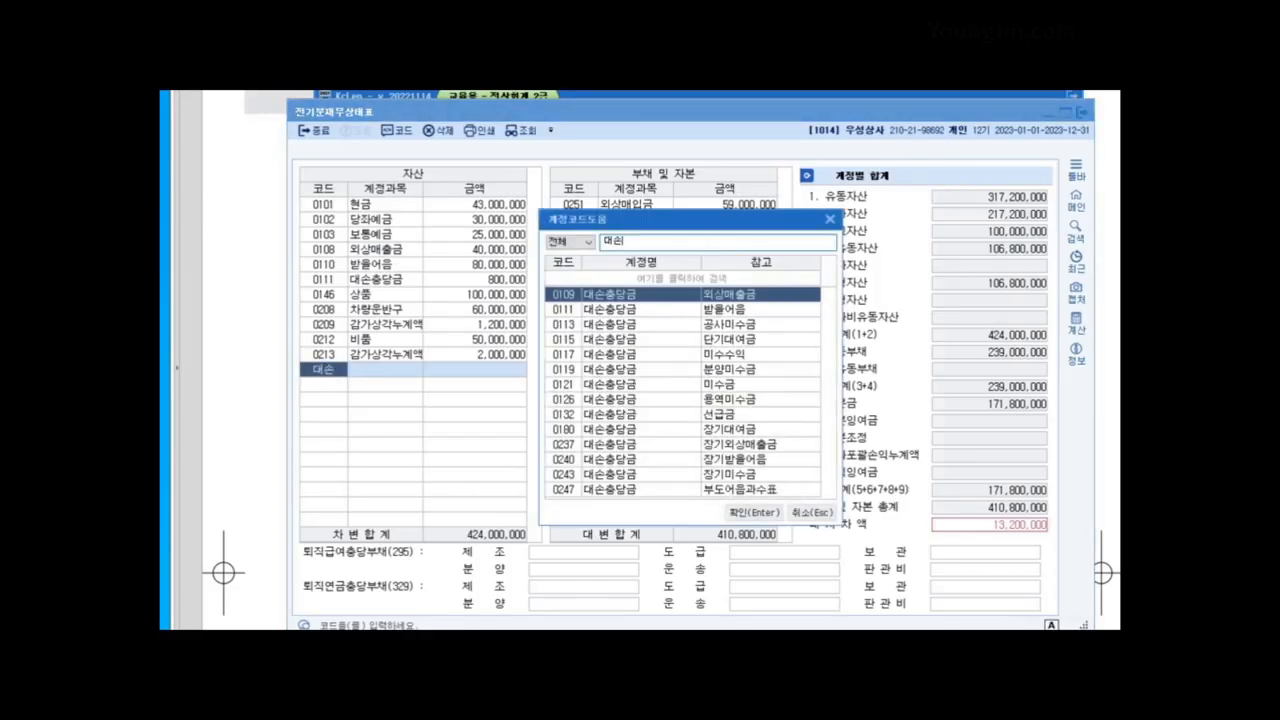
# Step: Add 0109 대손충당금 at 400,000 and reload so it sorts under 외상매출금
pyautogui.press('Return')
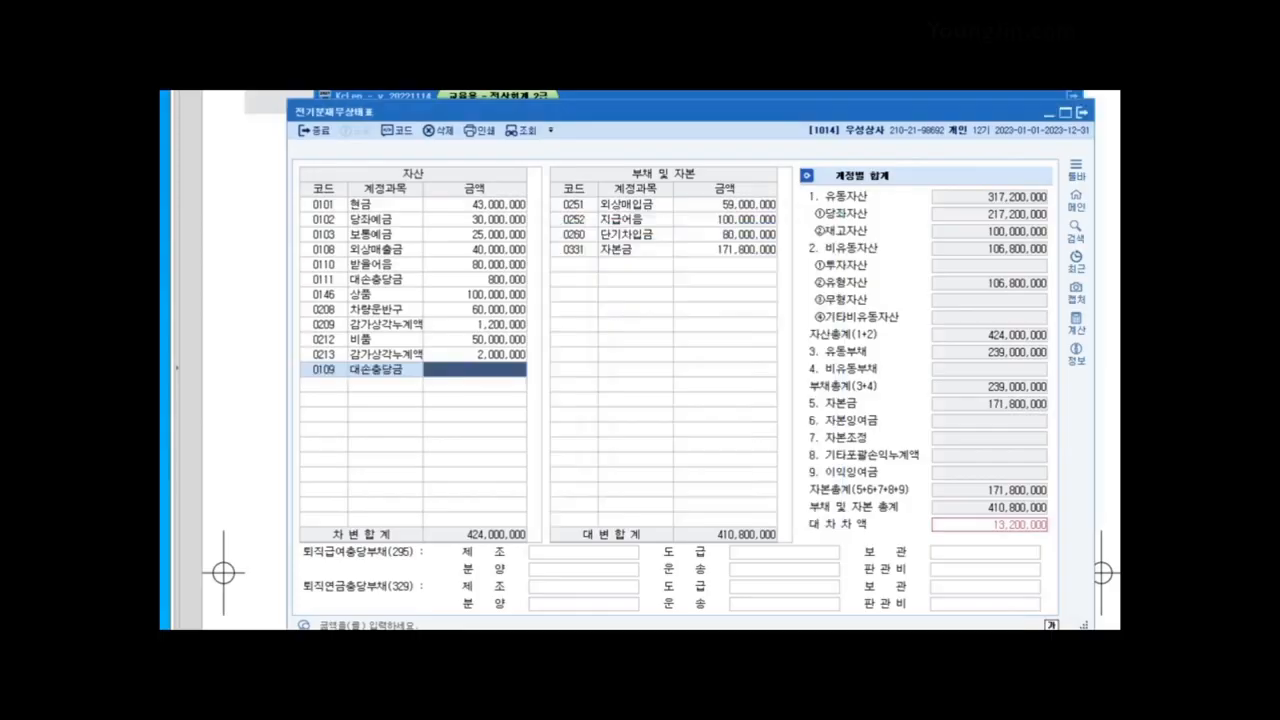
pyautogui.write('4000000')
pyautogui.press('Return')
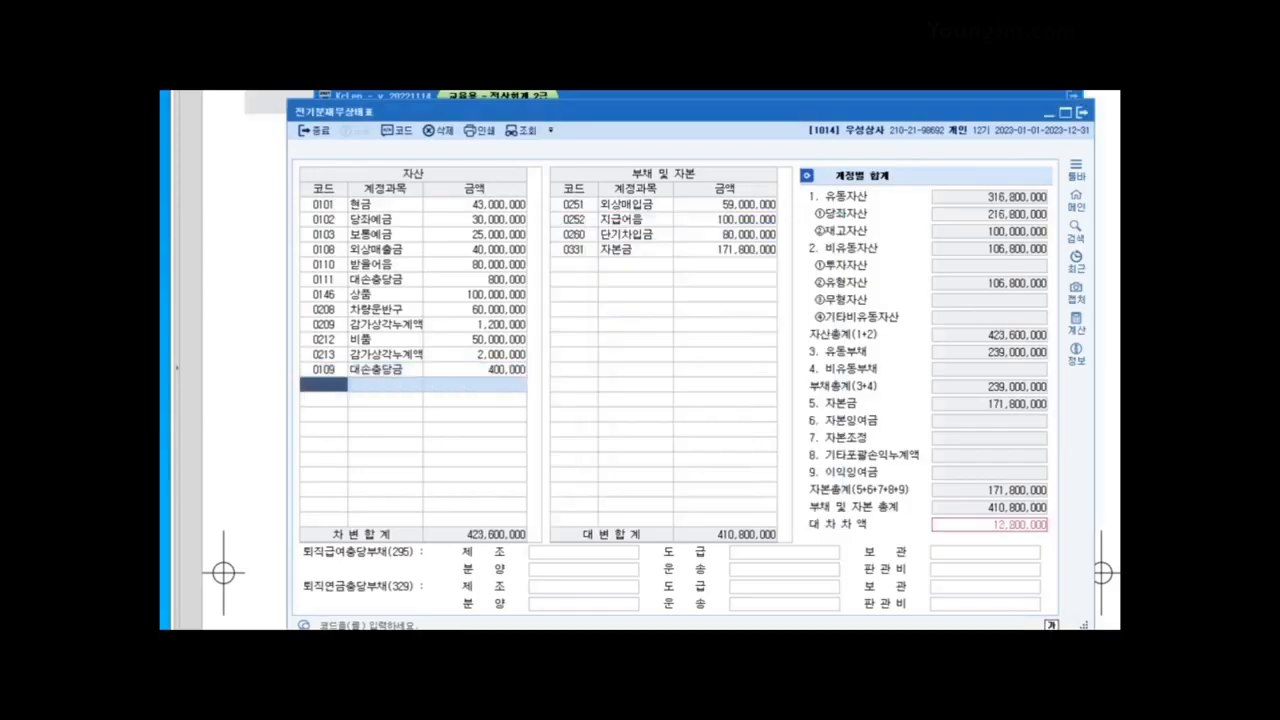
pyautogui.click(475, 370)
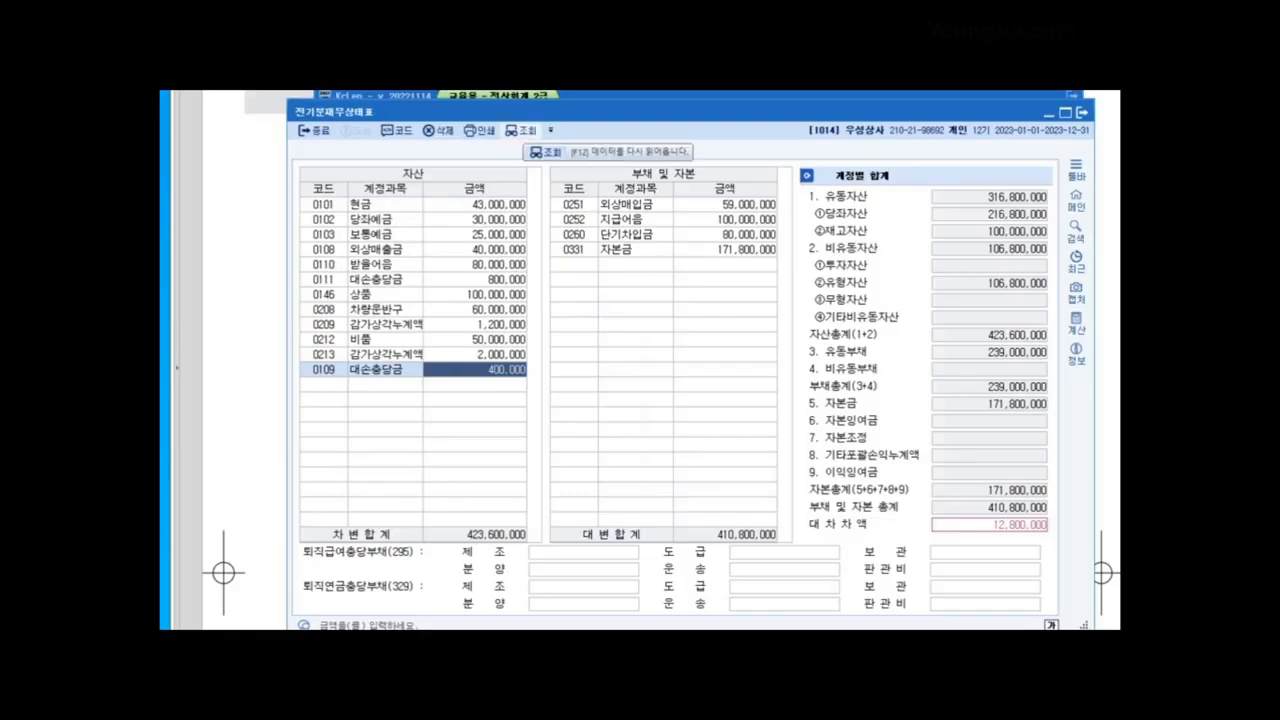
pyautogui.click(521, 130)
pyautogui.click(324, 249)
pyautogui.click(475, 265)
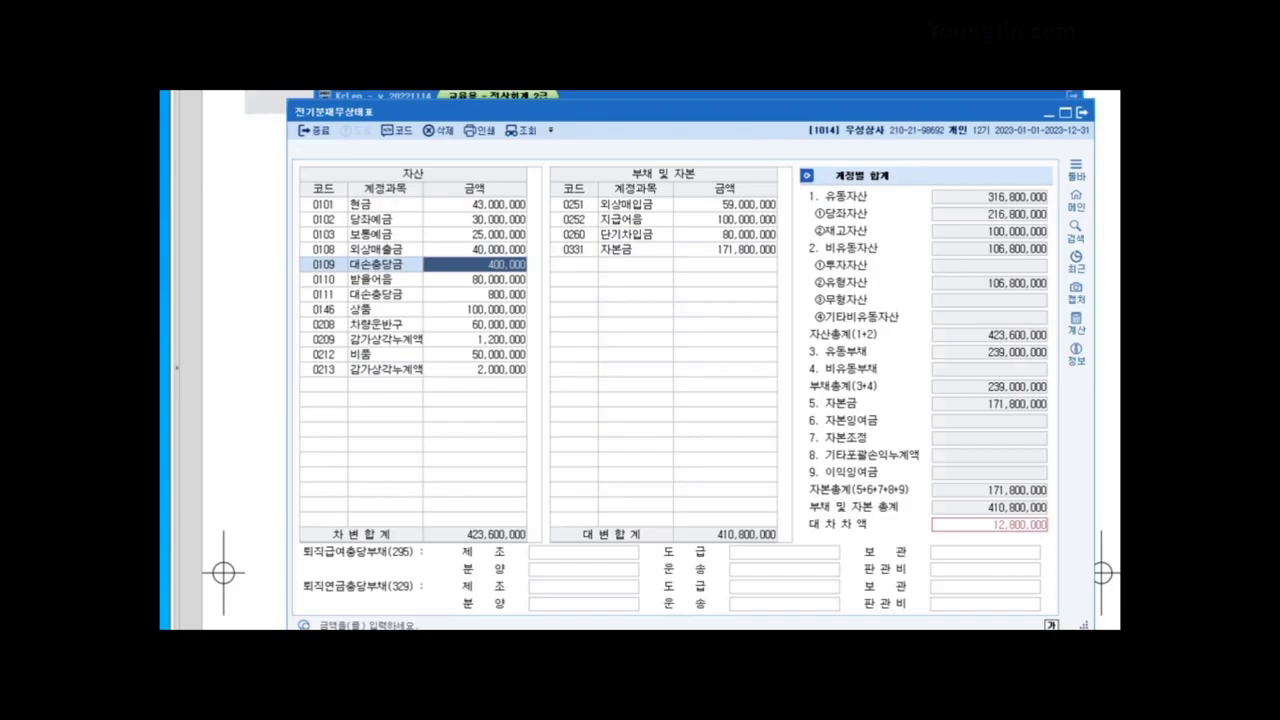
# Step: Change 0209 감가상각누계액 to 14,000,000 and close the balance sheet
pyautogui.click(475, 340)
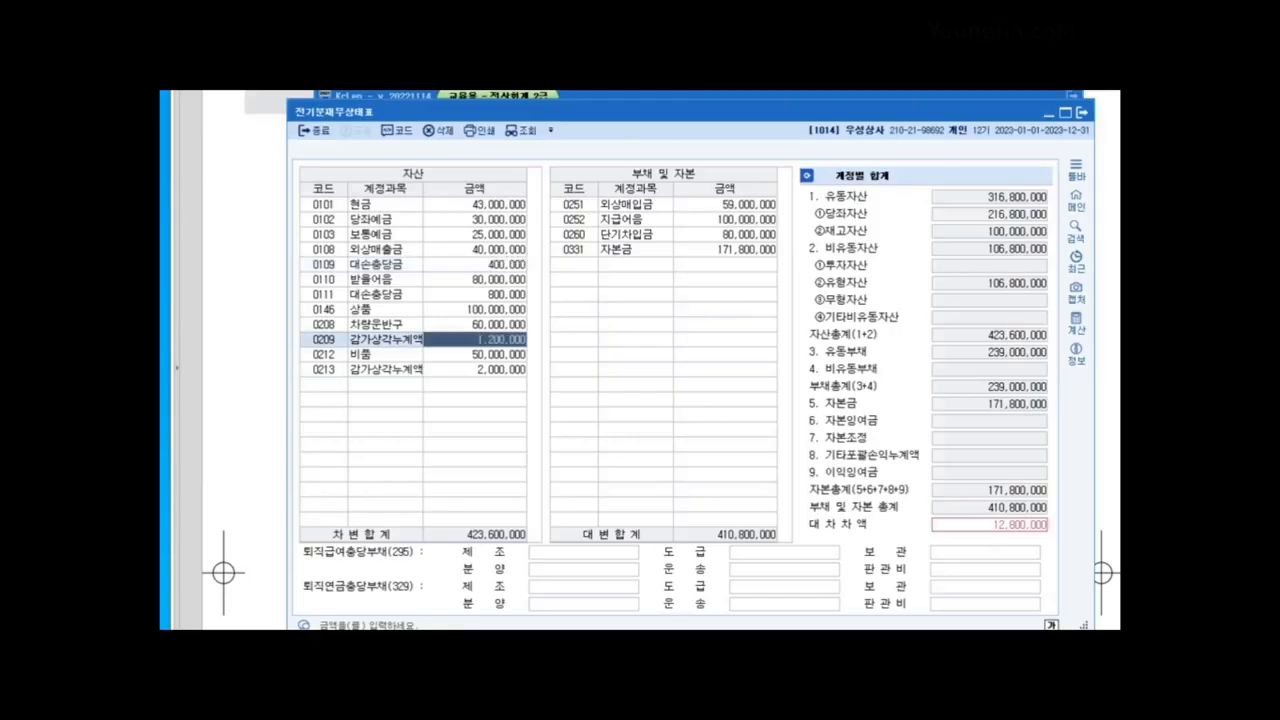
pyautogui.write('14000000')
pyautogui.press('Return')
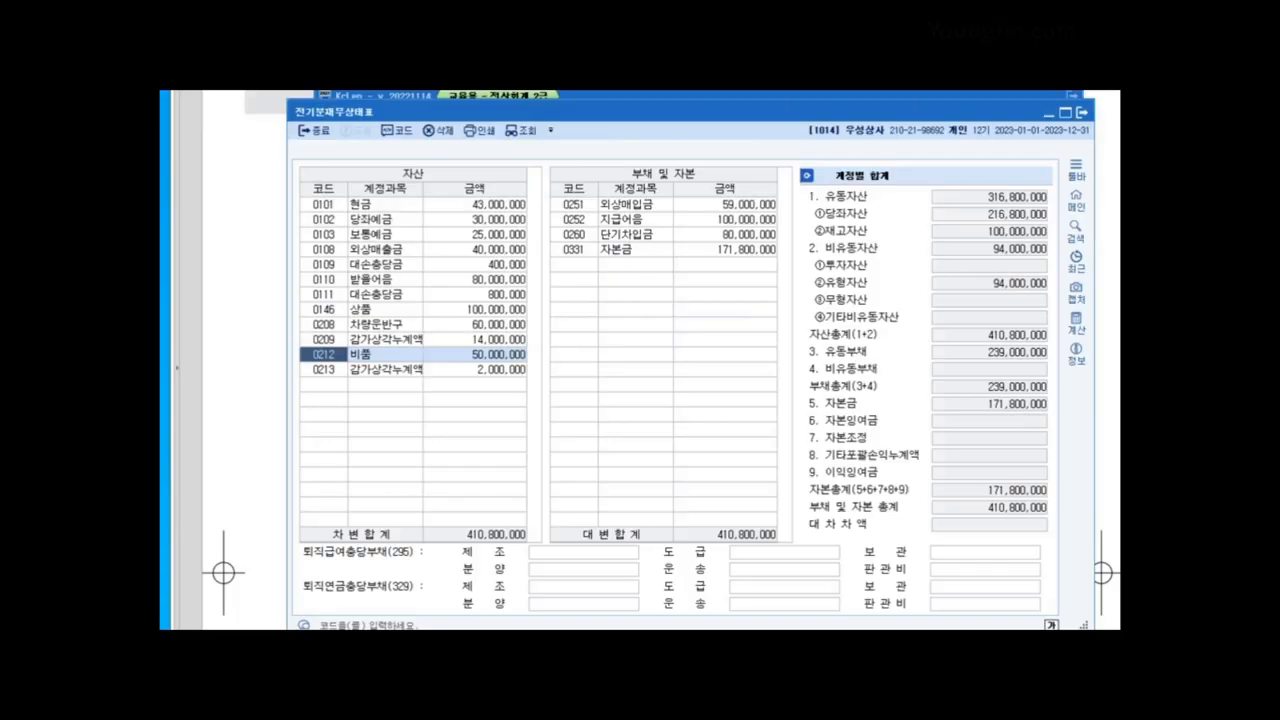
pyautogui.click(1082, 113)
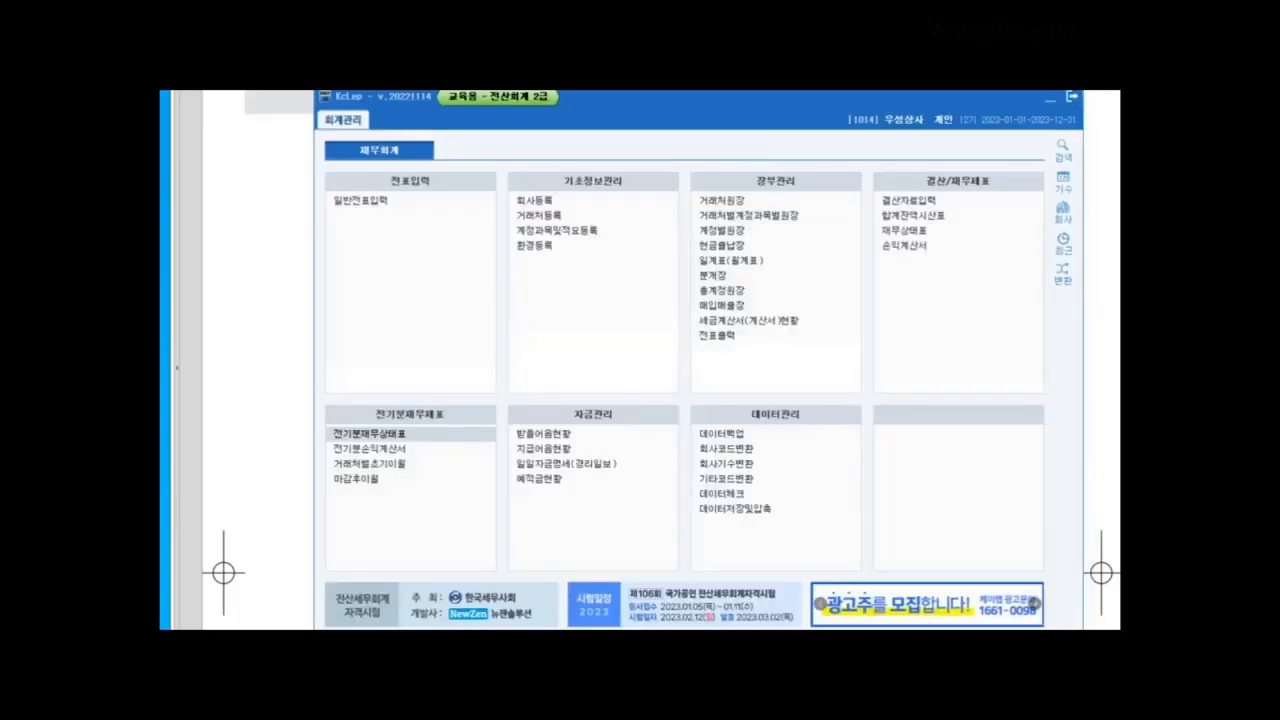
# Step: Read the vendor question in the workbook, then open 거래처등록 in KcLep
pyautogui.click(1050, 97)
pyautogui.scroll(-3, 1050, 300)
pyautogui.scroll(-10, 640, 360)
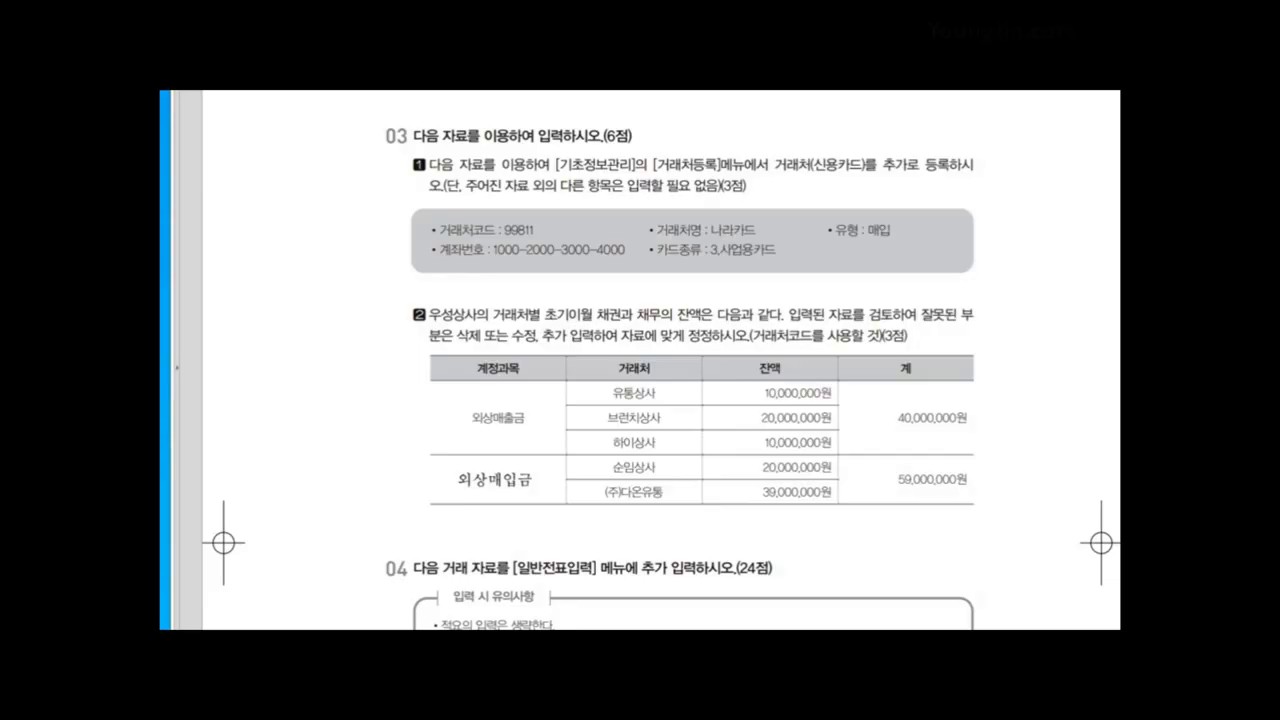
pyautogui.hotkey('alt', 'Tab')
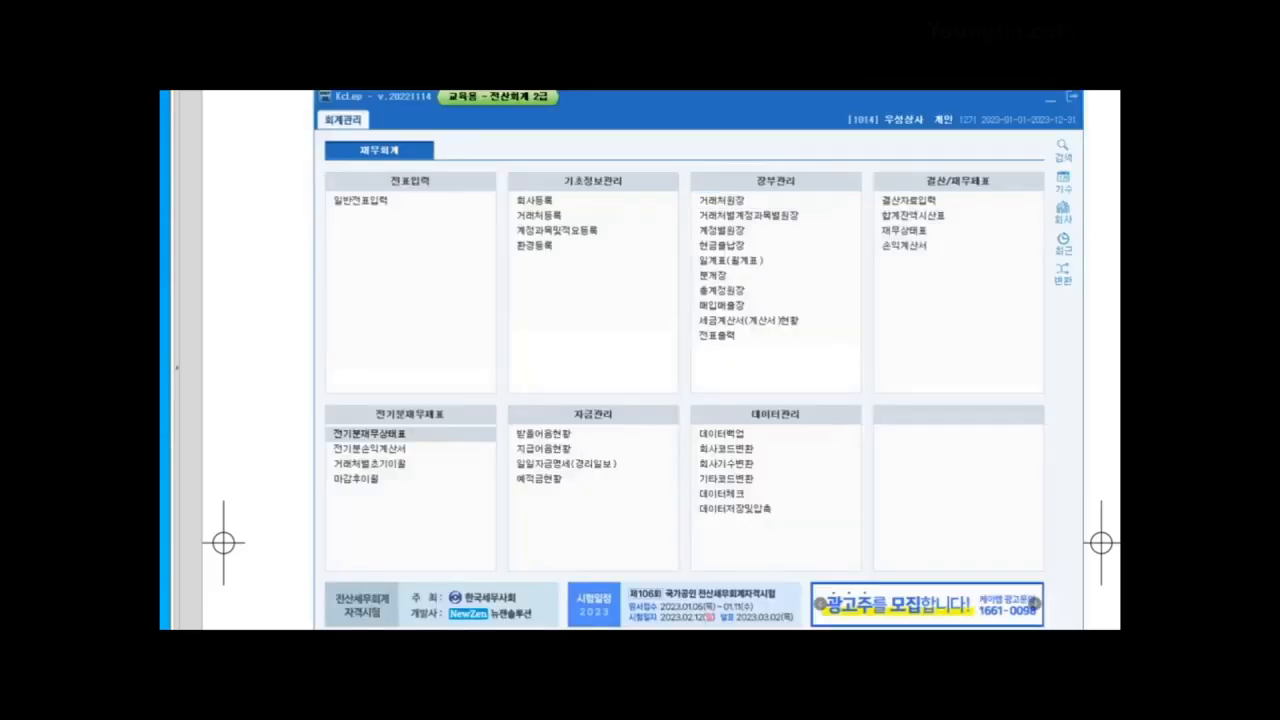
pyautogui.click(539, 216)
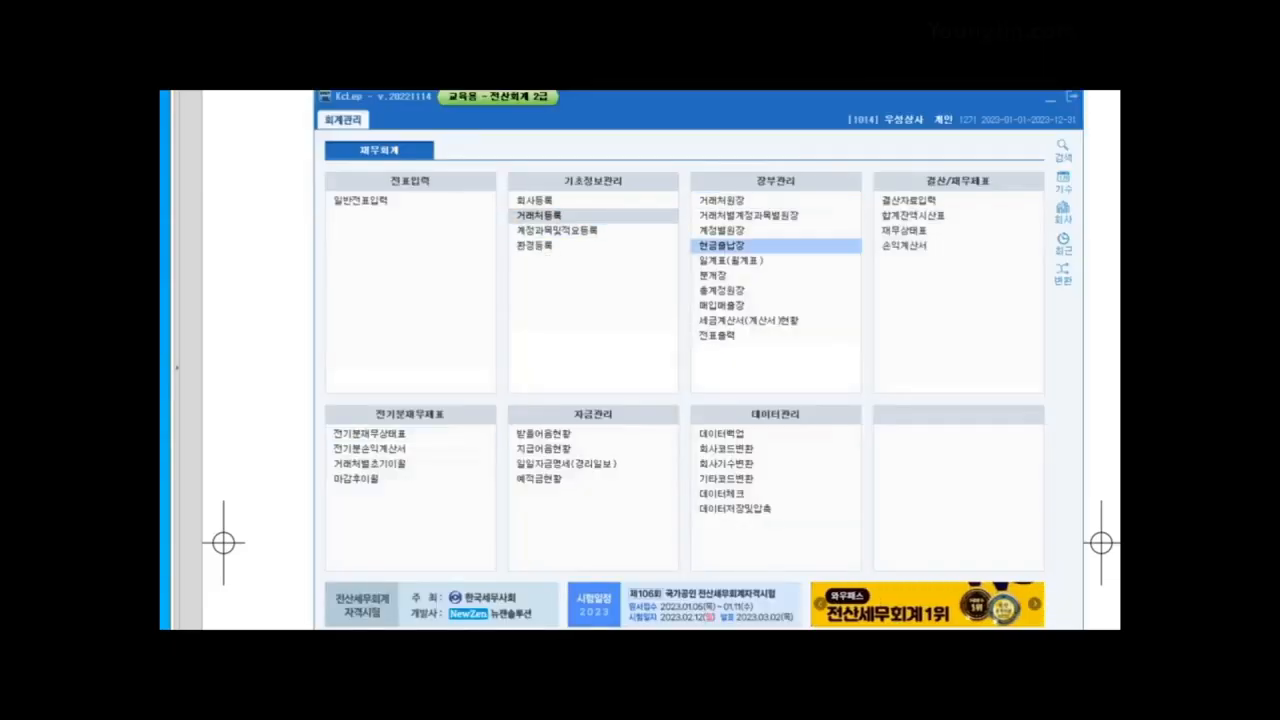
pyautogui.moveTo(560, 112); pyautogui.dragTo(612, 106)
# Step: Add credit-card vendor 99811 나라카드 with type 2 (매입)
pyautogui.click(466, 167)
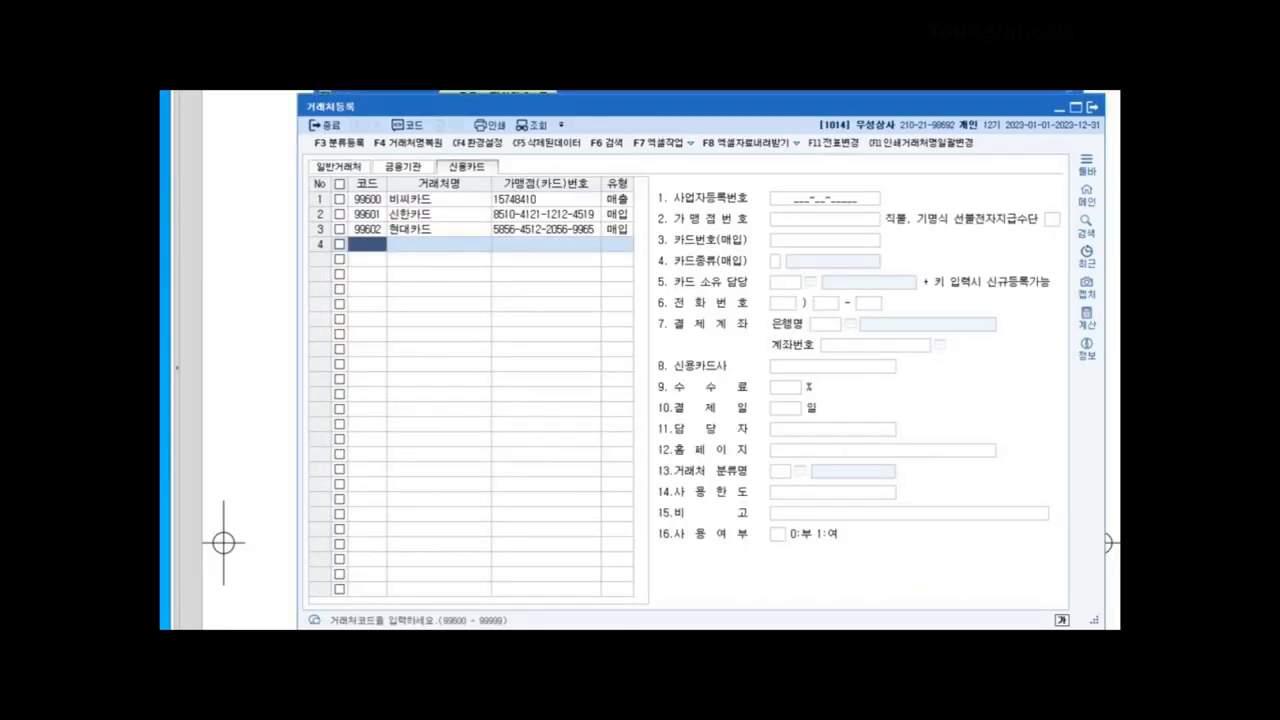
pyautogui.write('99811')
pyautogui.press('Return')
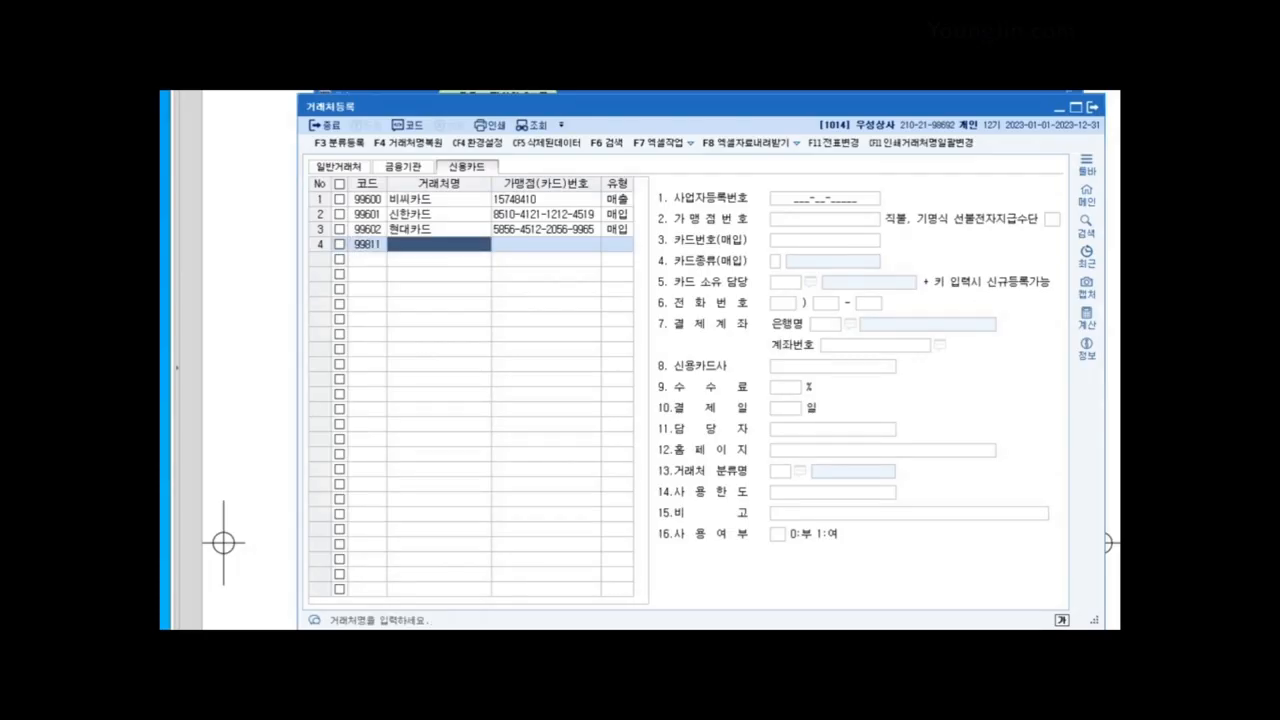
pyautogui.write('나라카드')
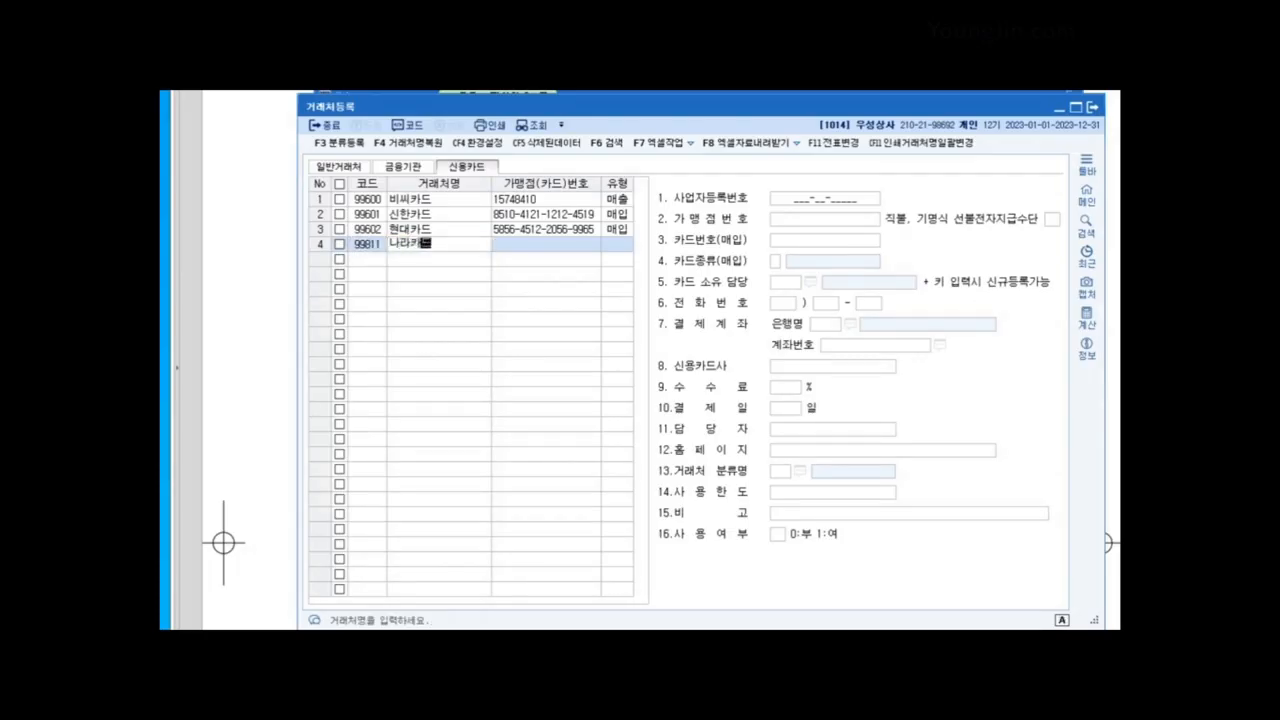
pyautogui.press('Return')
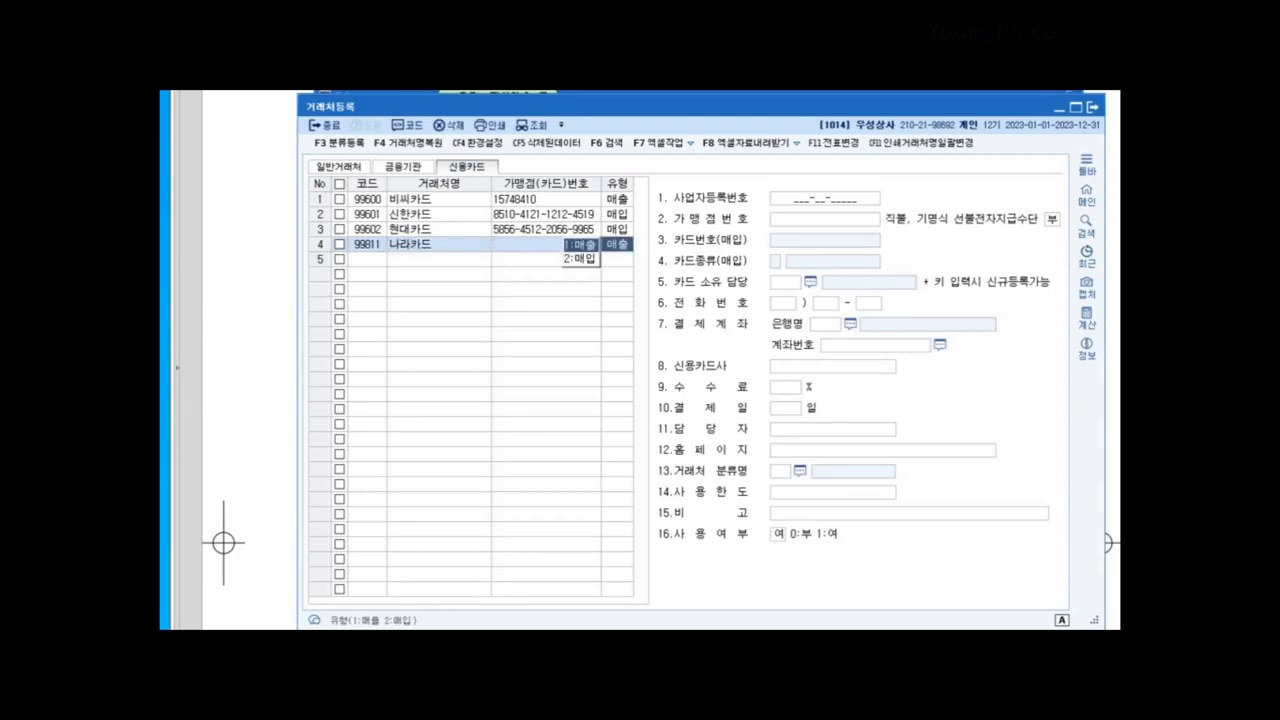
pyautogui.write('2')
pyautogui.press('Return')
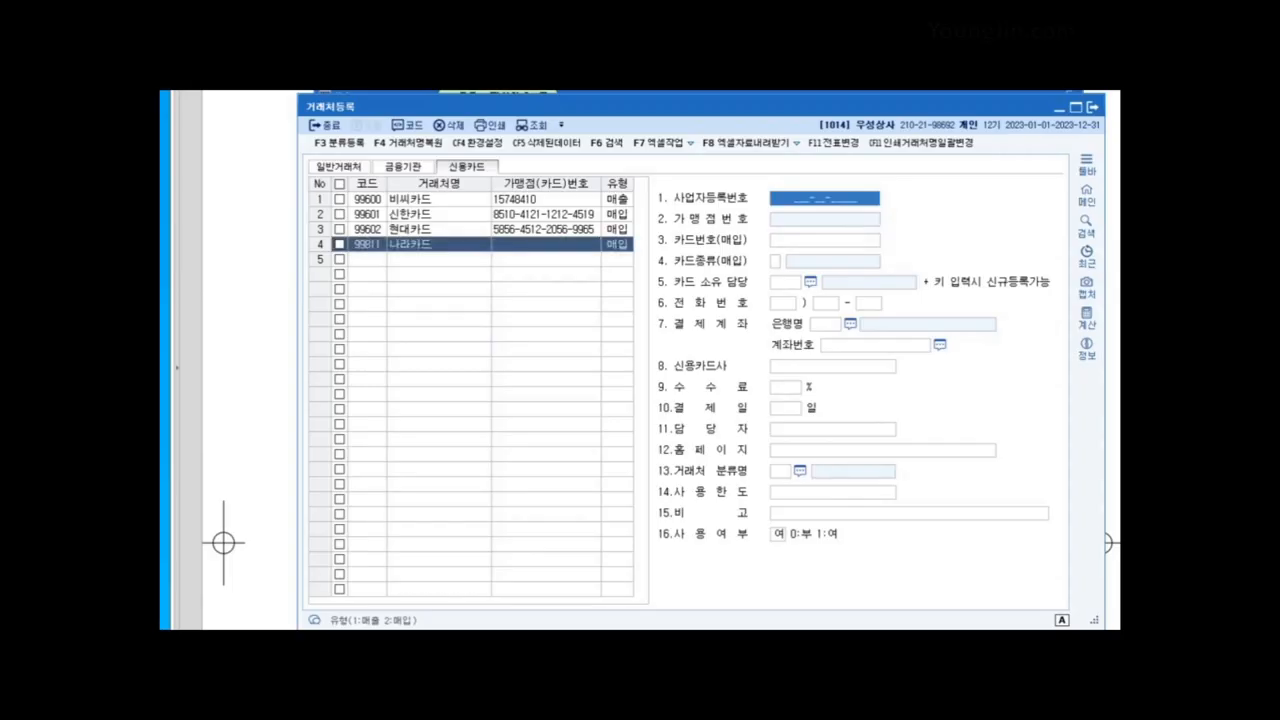
# Step: Enter 나라카드's card number and set its card type to 3.사업용카드
pyautogui.press('Return')
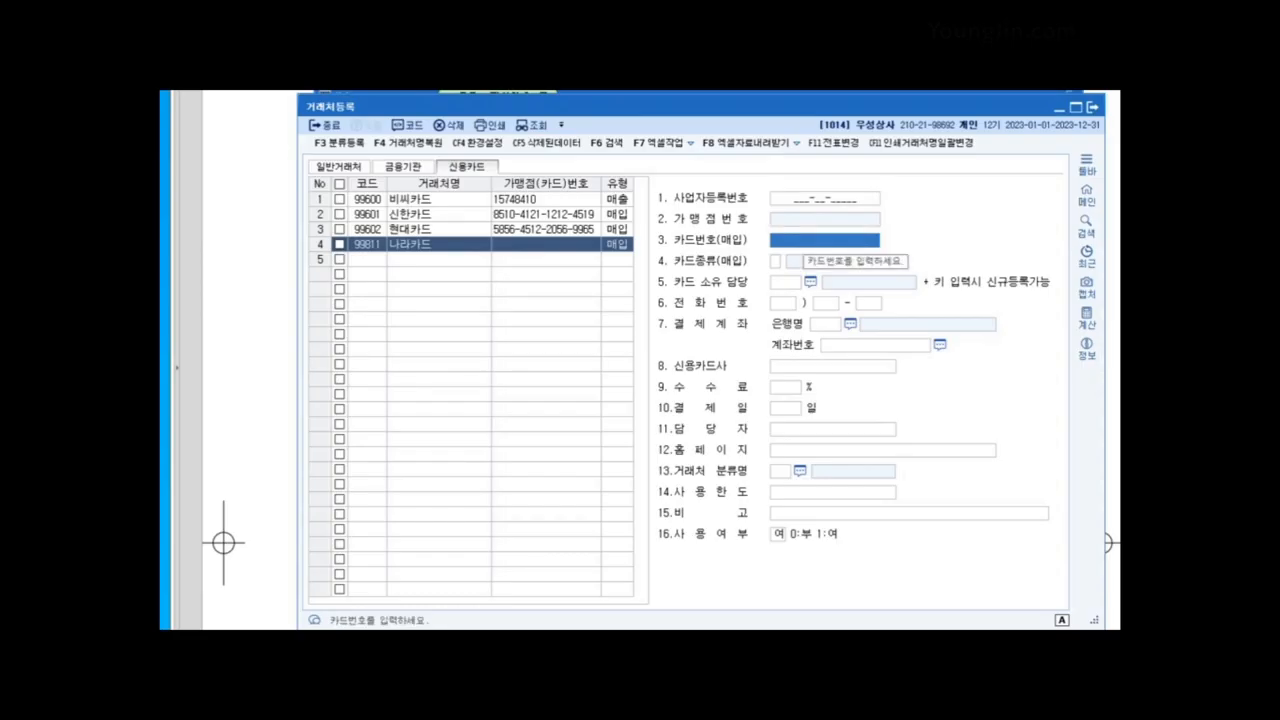
pyautogui.write('1')
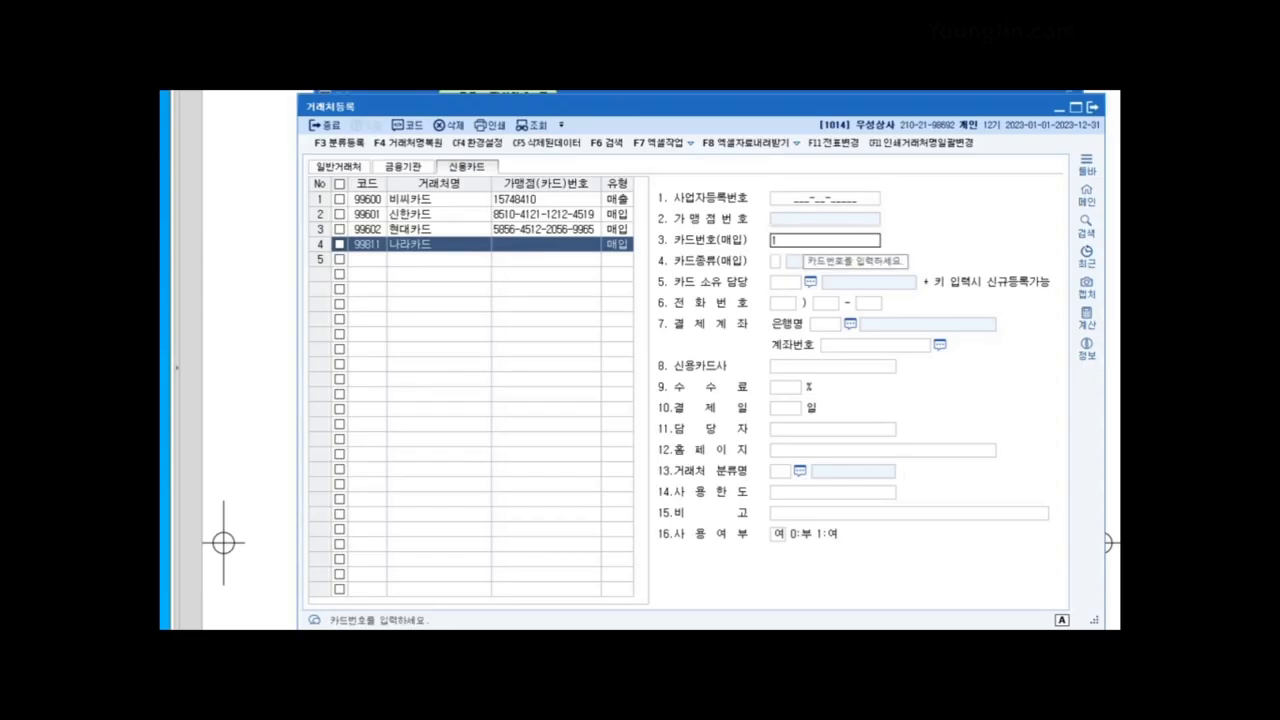
pyautogui.write('000-')
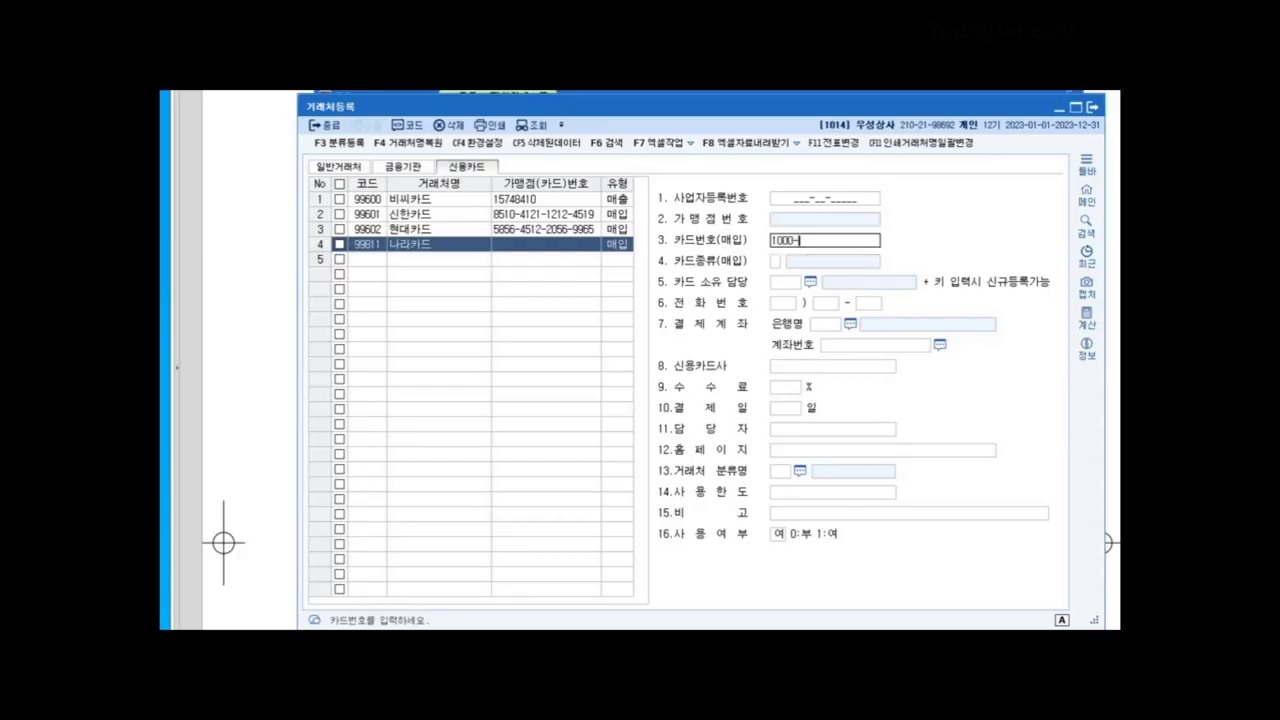
pyautogui.write('2000-3000-4000')
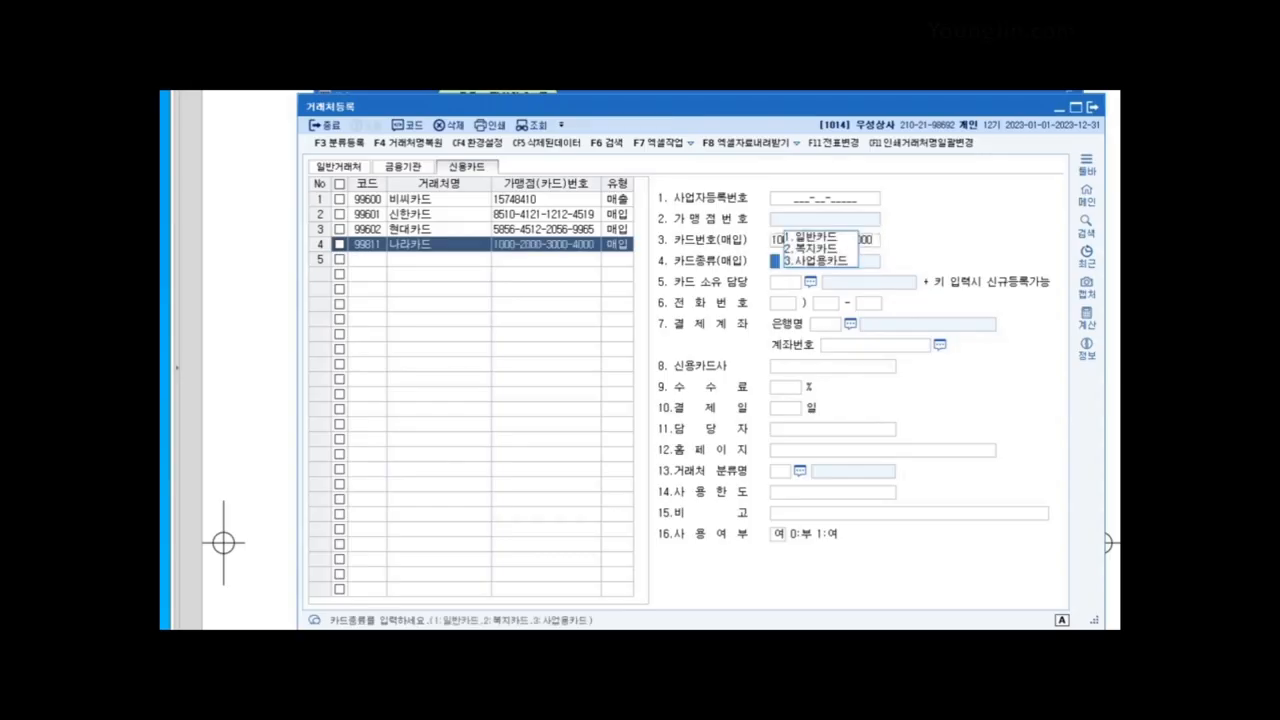
pyautogui.write('3')
pyautogui.press('Return')
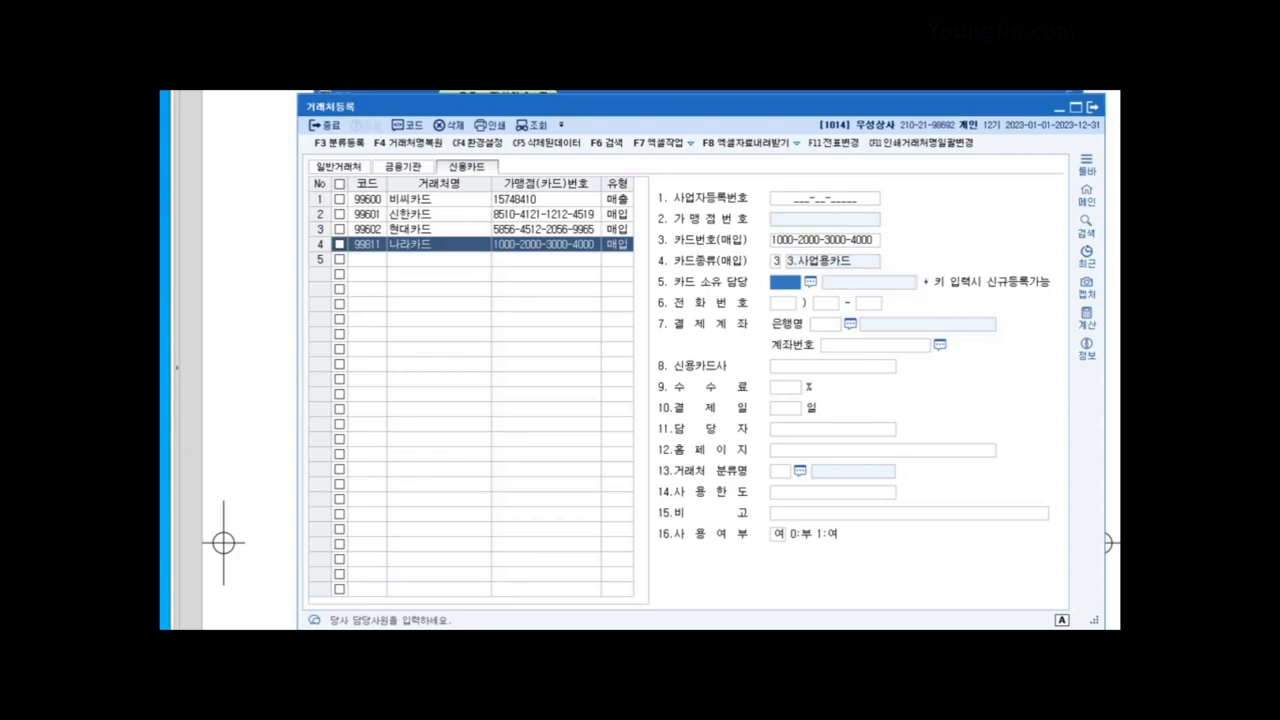
# Step: Close 거래처등록, read question 2 in the workbook, then open 거래처별초기이월
pyautogui.click(1092, 107)
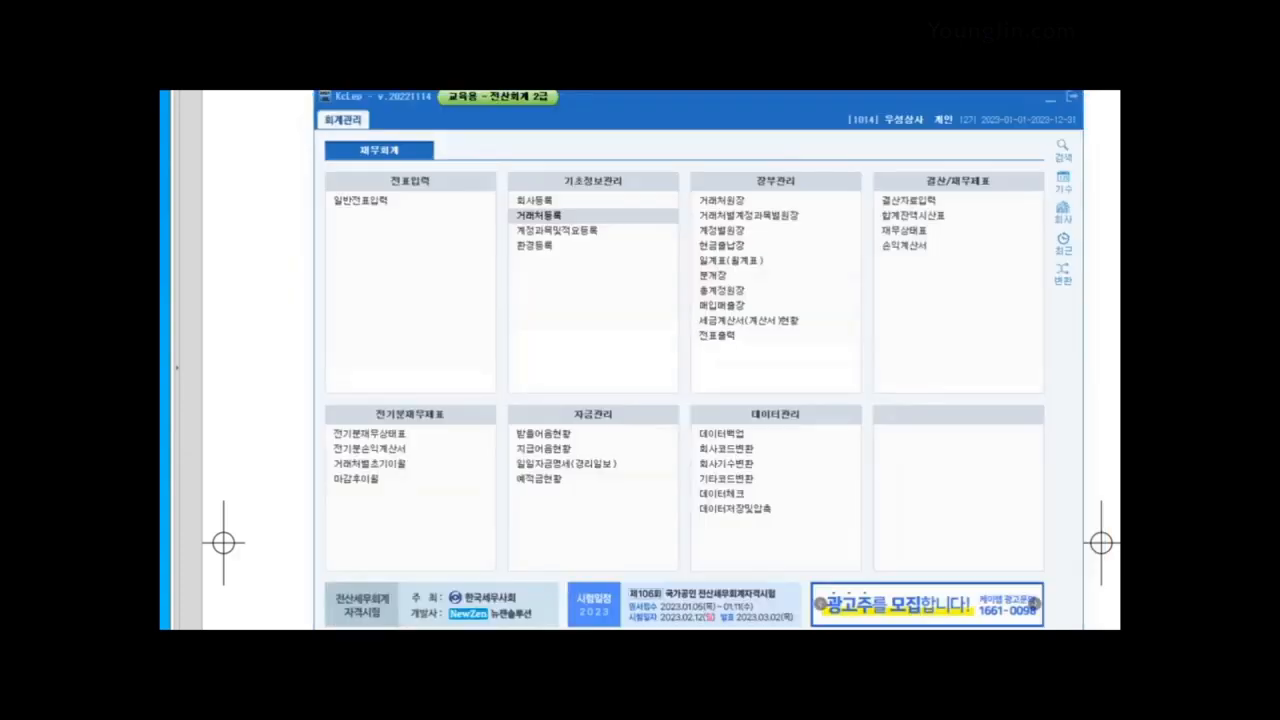
pyautogui.click(1050, 99)
pyautogui.scroll(-3, 640, 360)
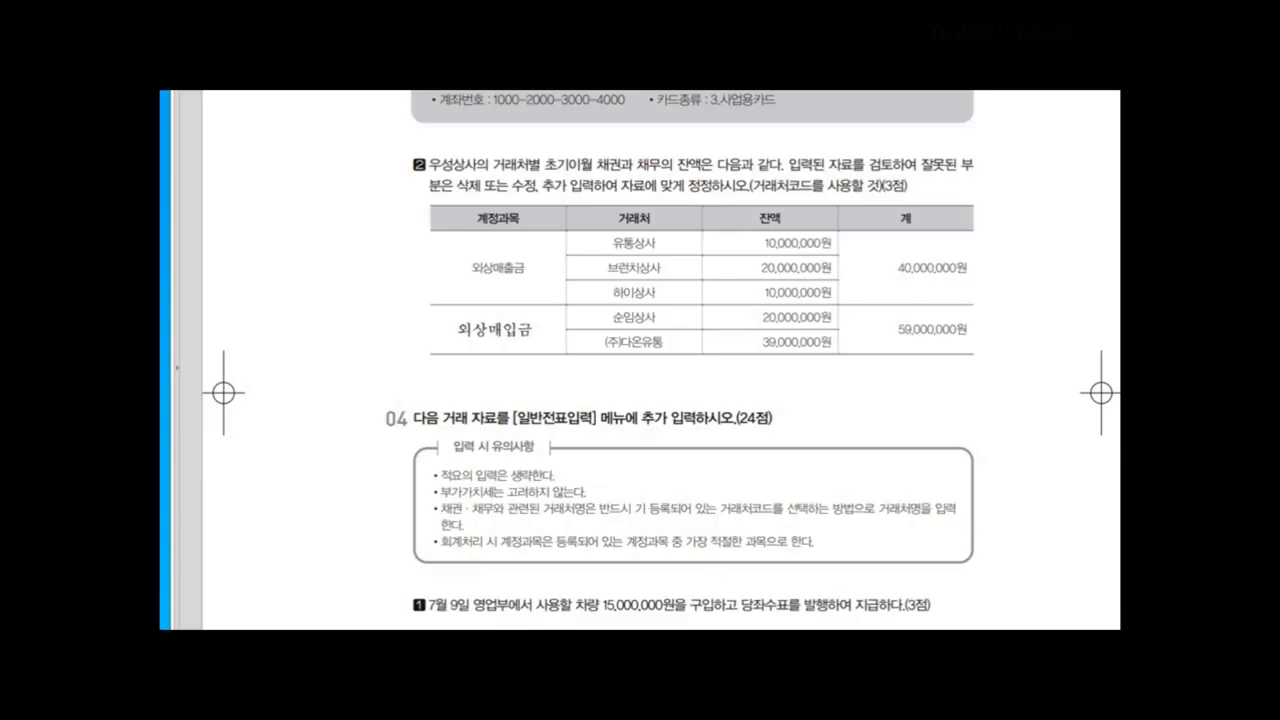
pyautogui.hotkey('alt', 'Tab')
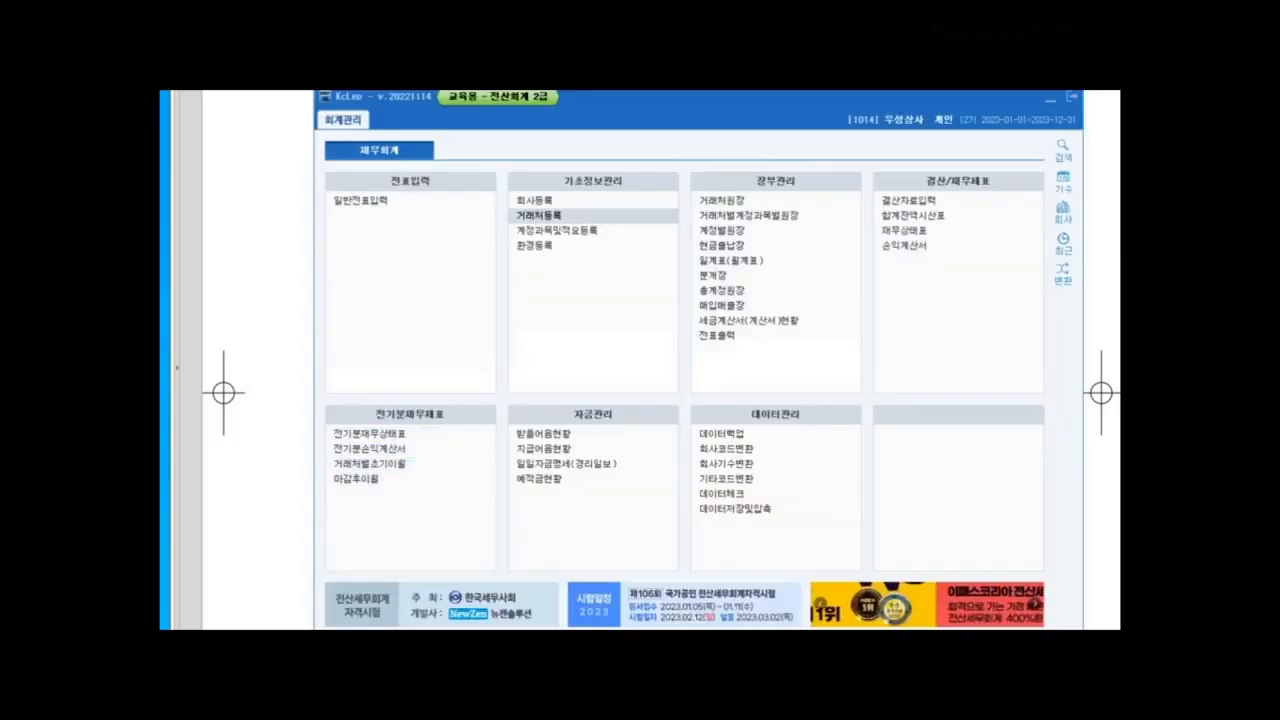
pyautogui.click(369, 463)
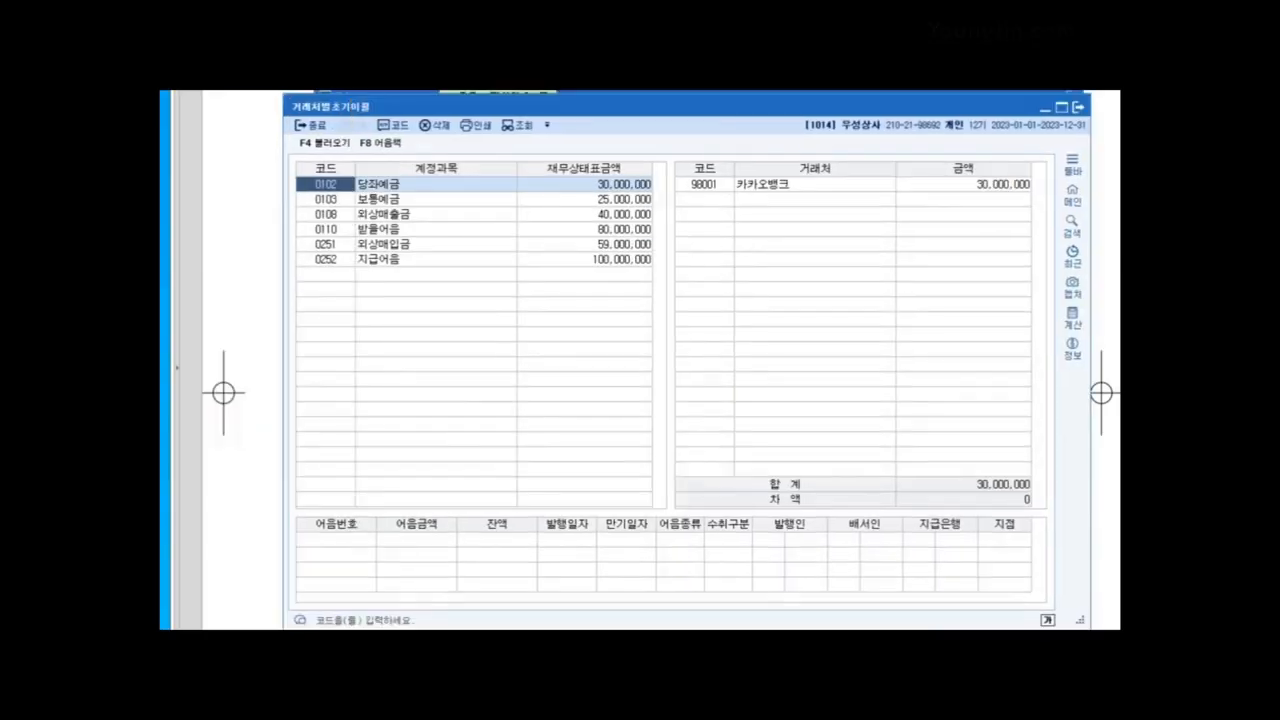
# Step: Set 외상매출금 vendor balances to 유통상사 10,000,000 and 브런치상사 20,000,000, then view 외상매입금
pyautogui.click(584, 214)
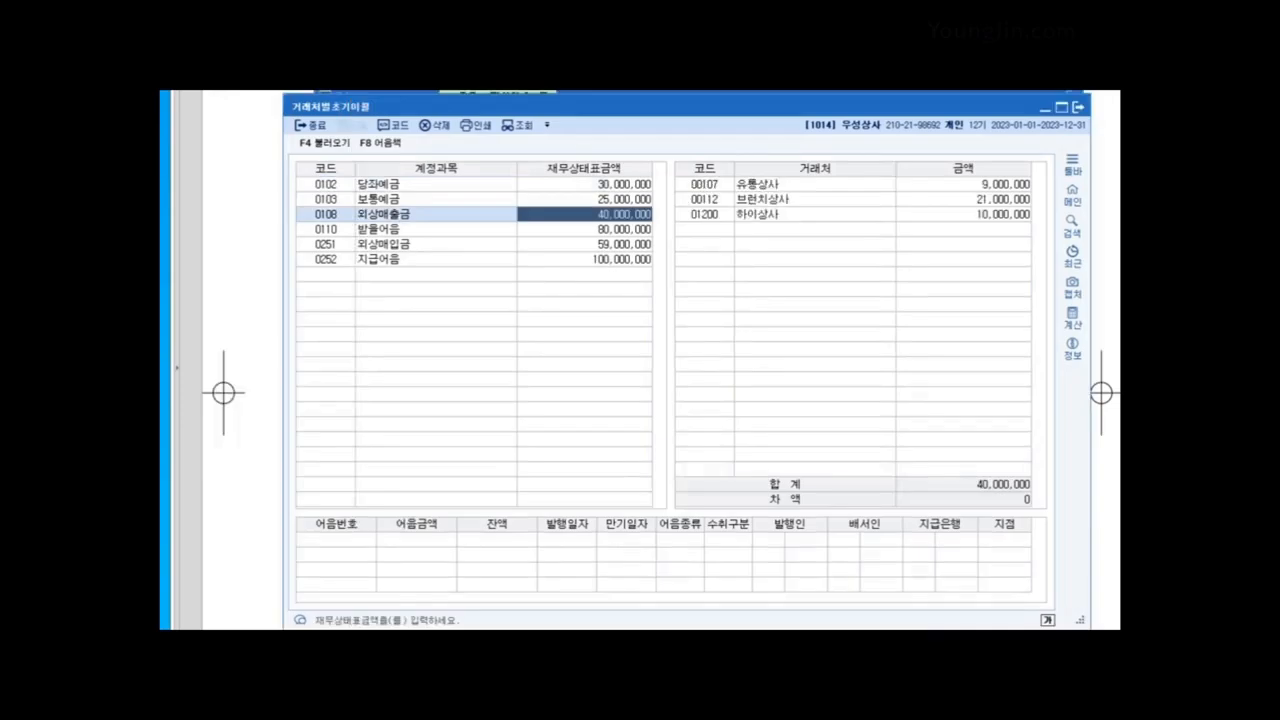
pyautogui.press('Return')
pyautogui.press('Return')
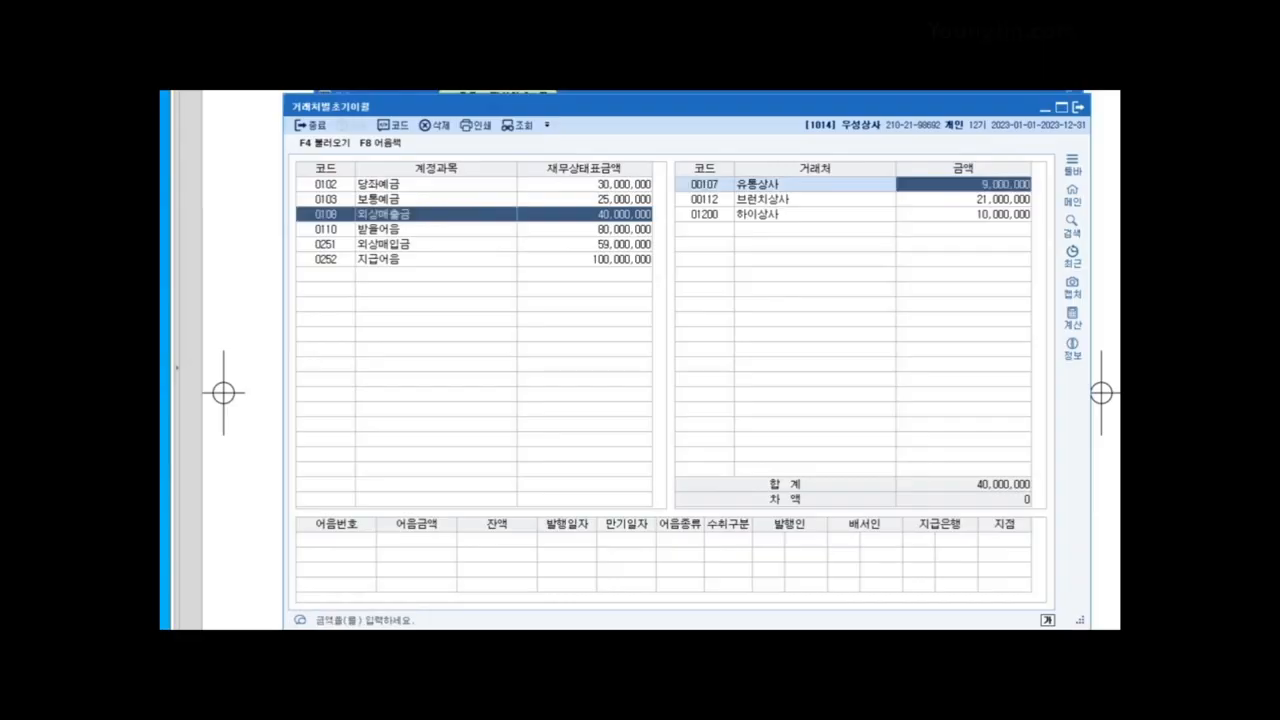
pyautogui.write('10000000')
pyautogui.press('Return')
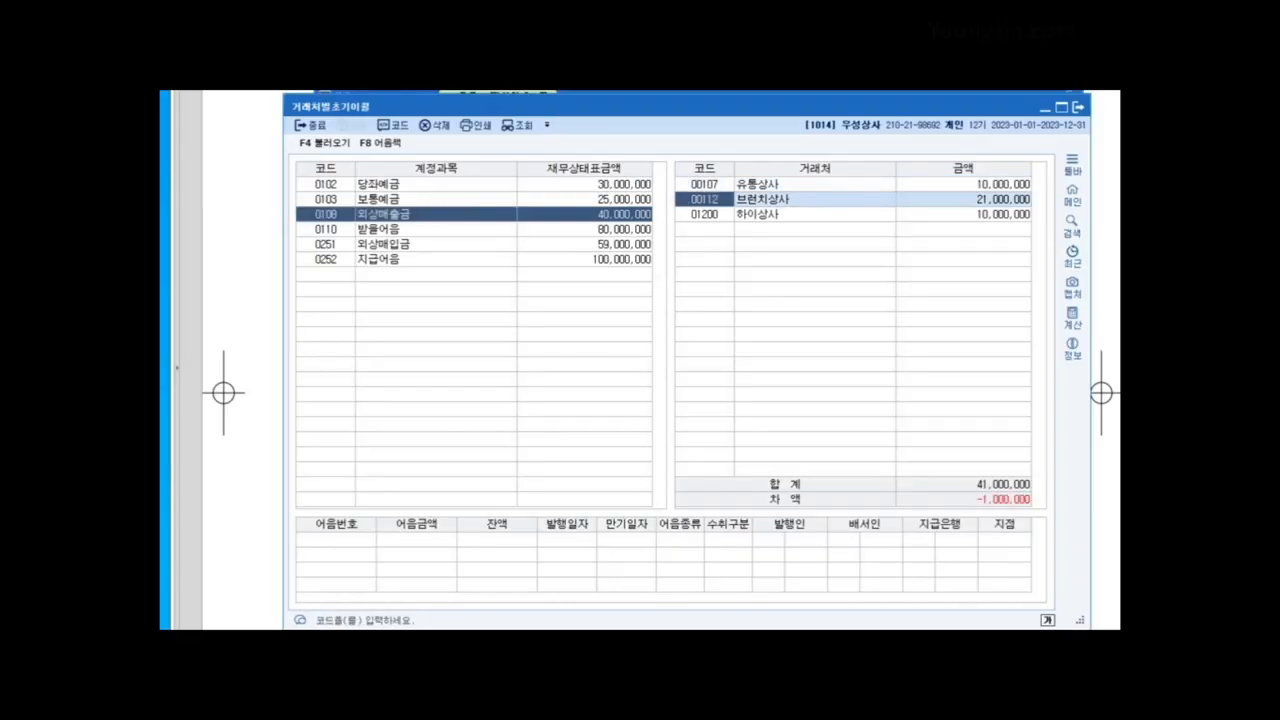
pyautogui.press('Return')
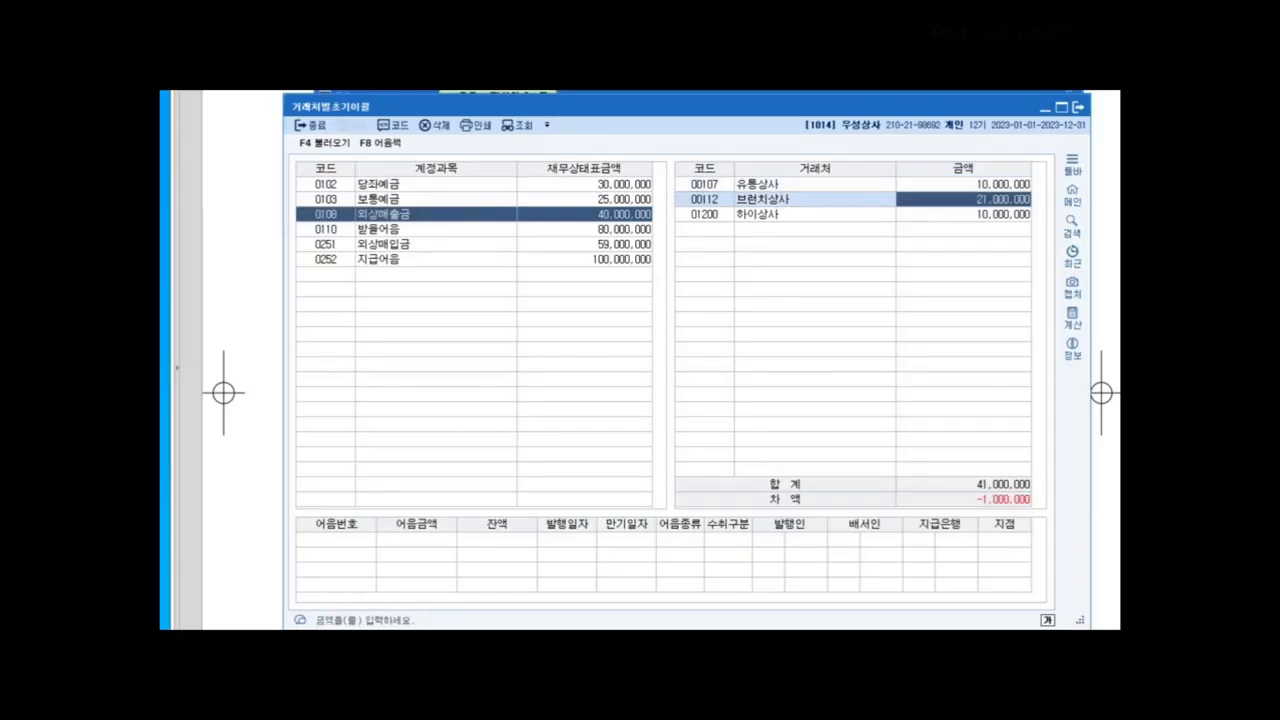
pyautogui.write('20000000')
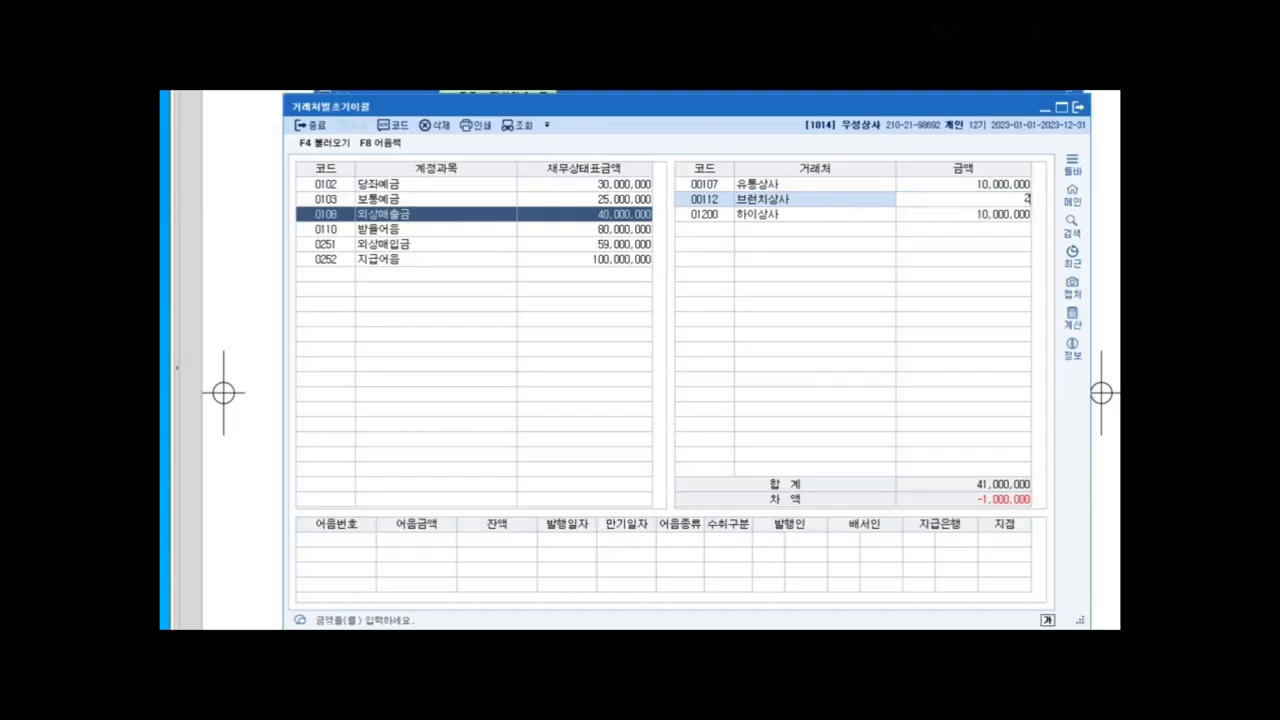
pyautogui.press('Return')
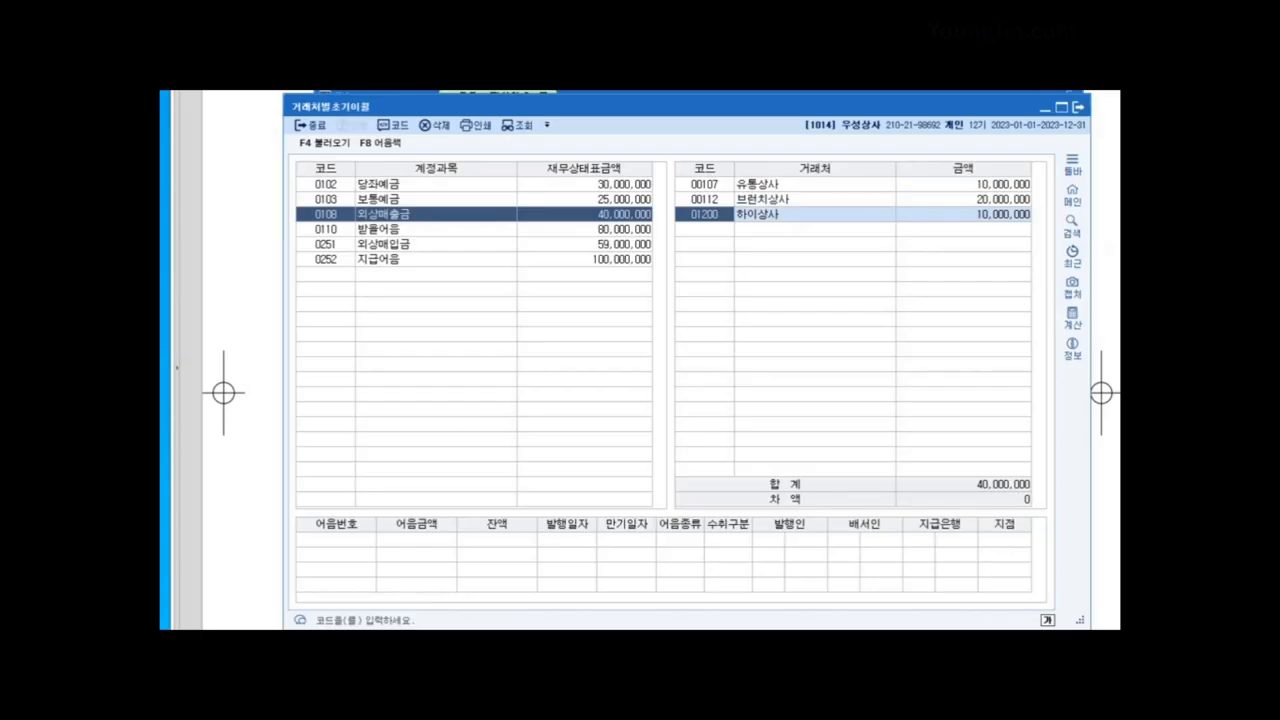
pyautogui.click(326, 244)
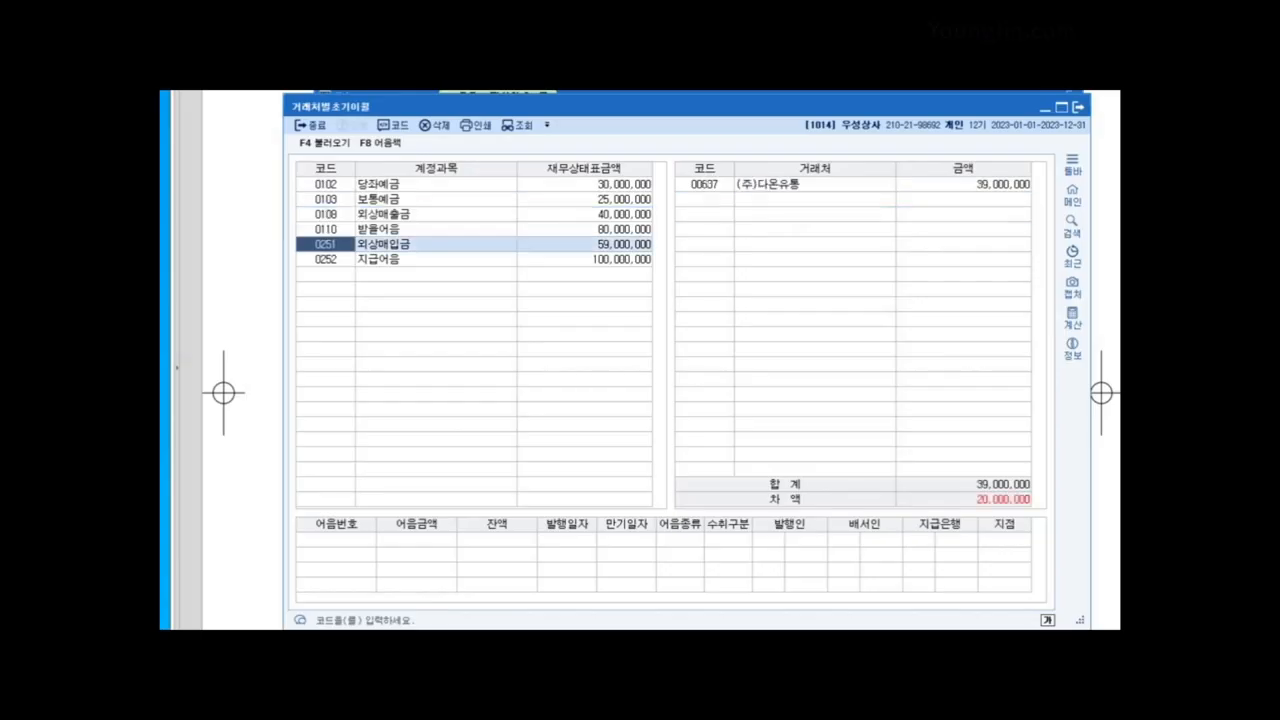
# Step: Add vendor 00631 순임상사 with 20,000,000 under 외상매입금, then close the window
pyautogui.click(963, 184)
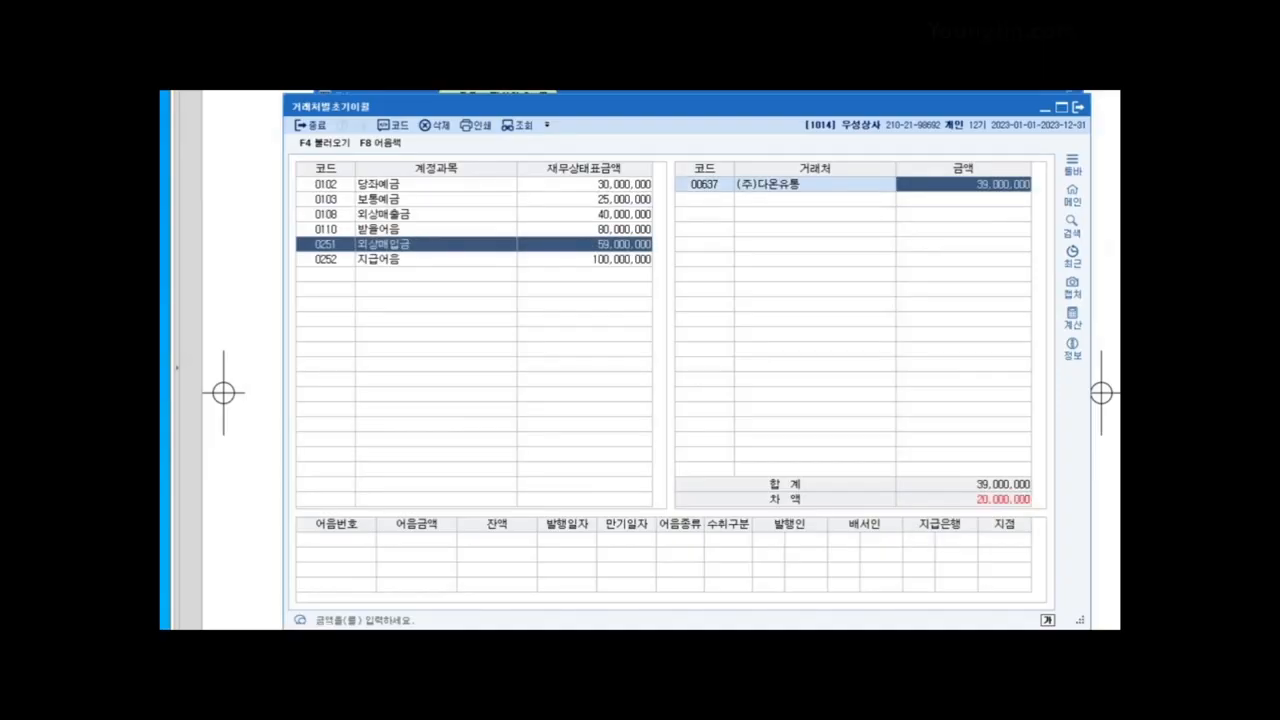
pyautogui.press('Return')
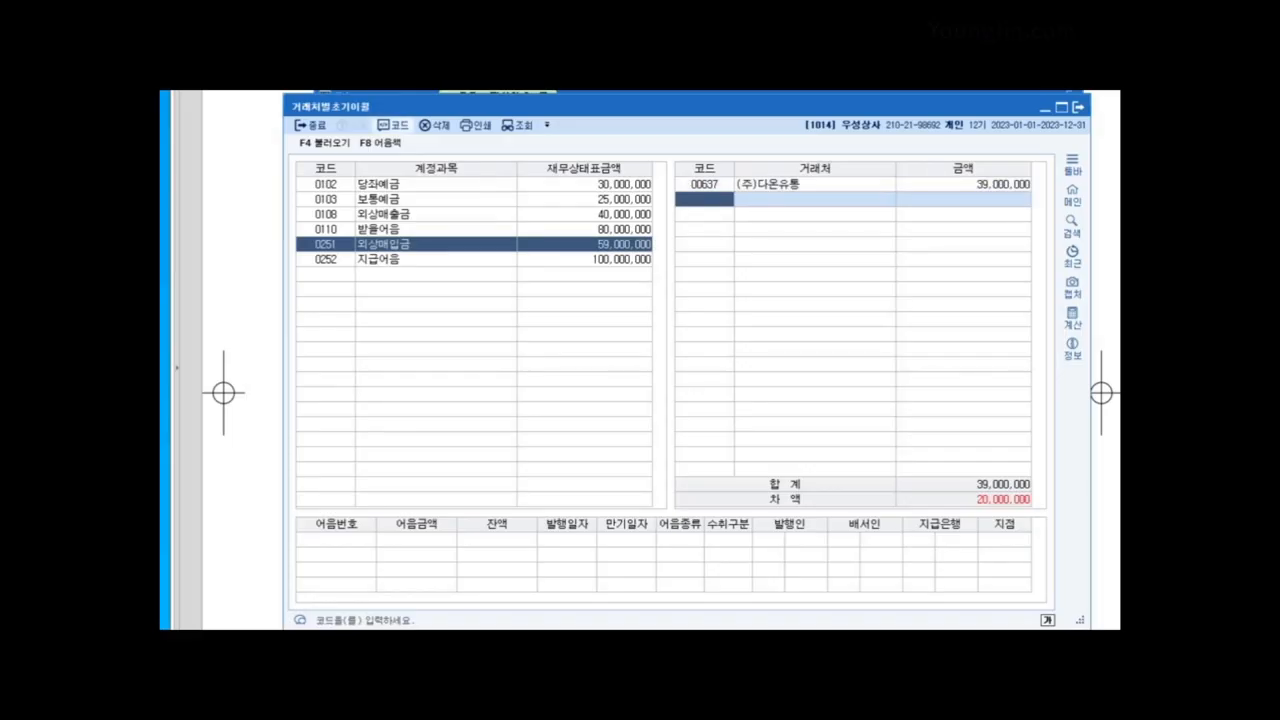
pyautogui.press('F2')
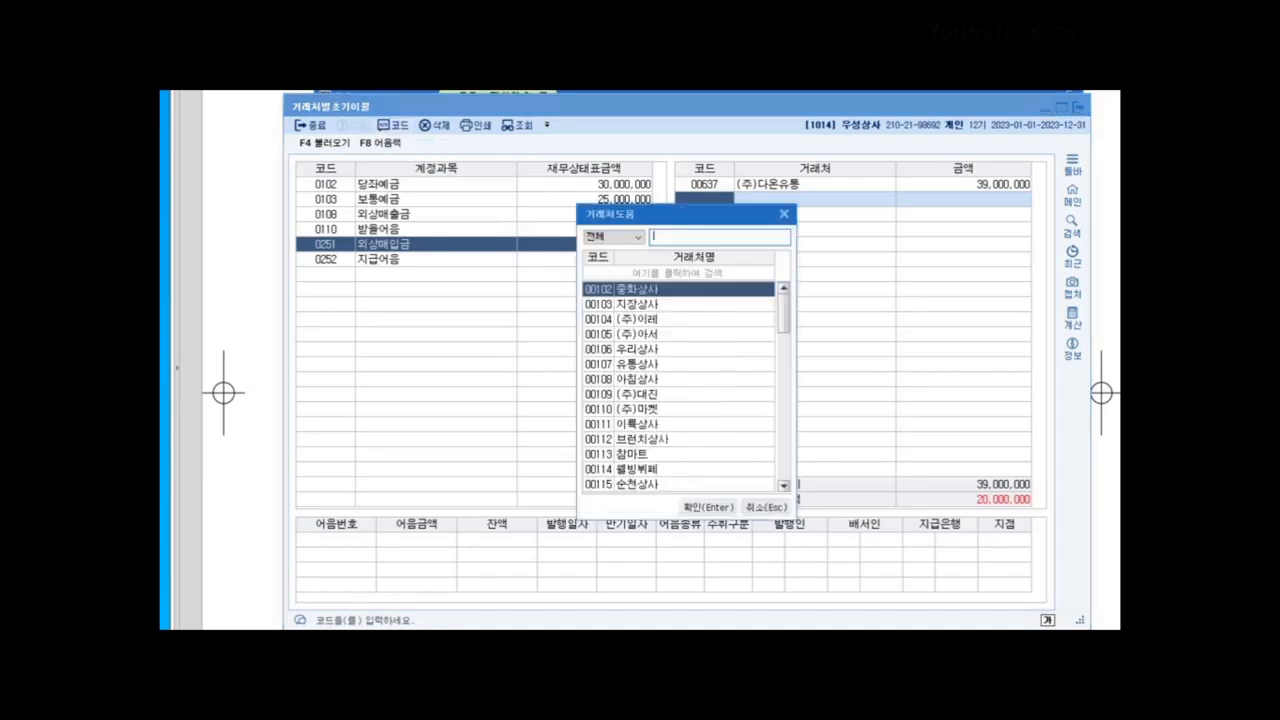
pyautogui.write('순임')
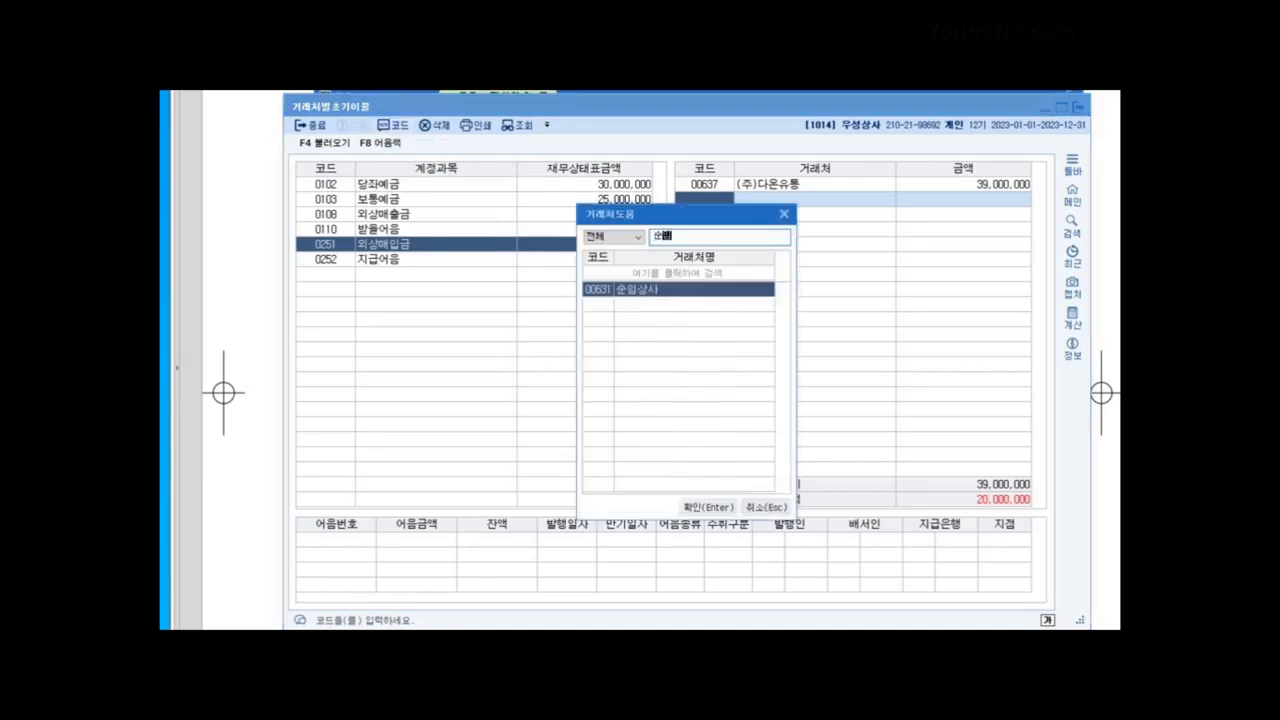
pyautogui.press('Return')
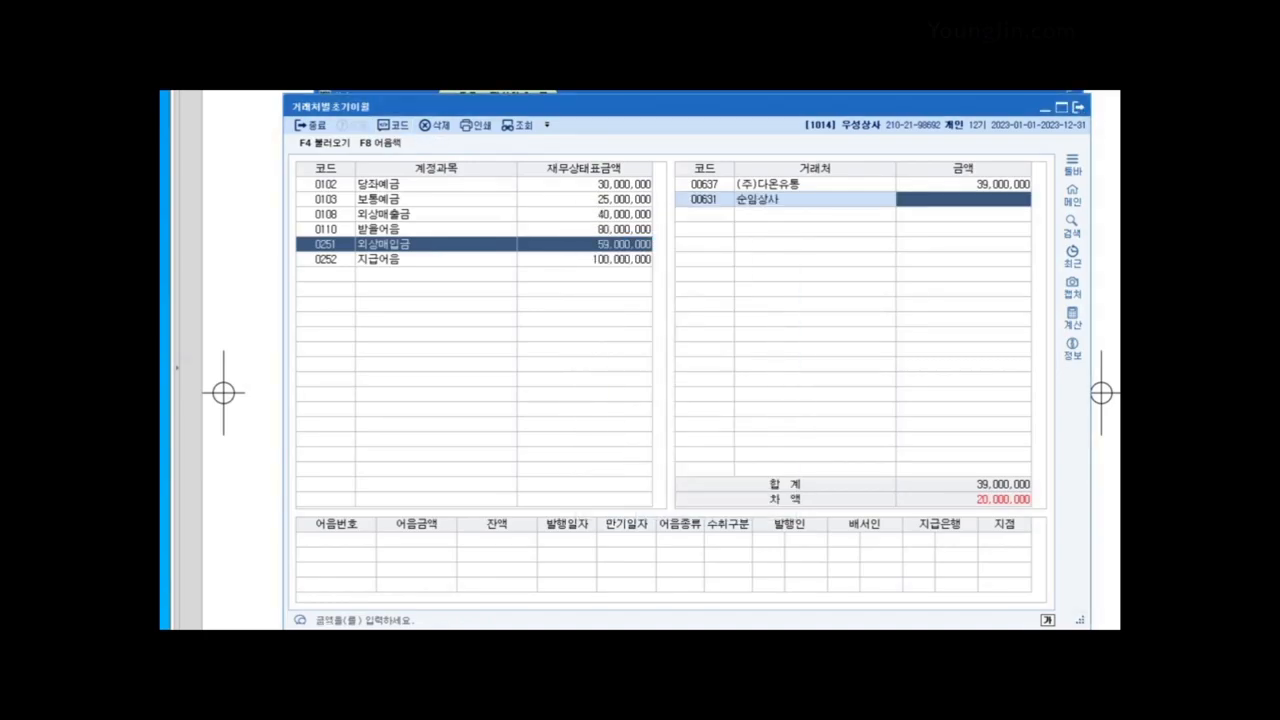
pyautogui.write('20000000')
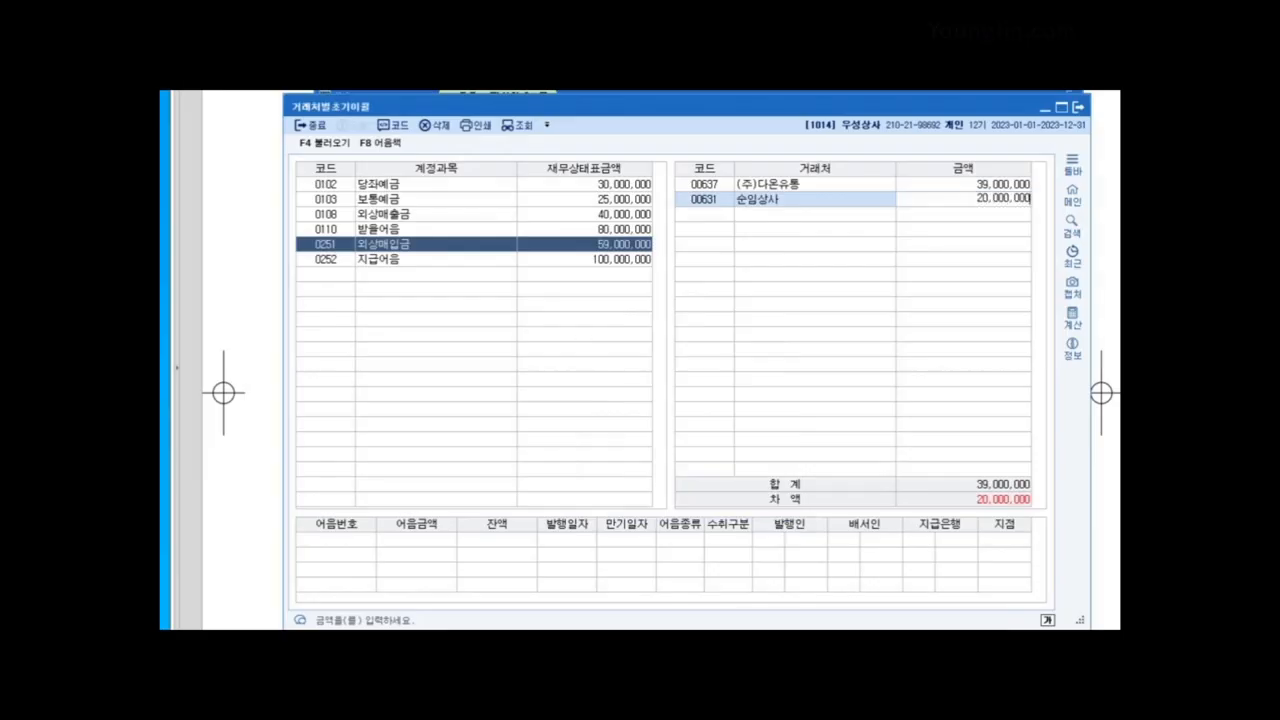
pyautogui.press('Return')
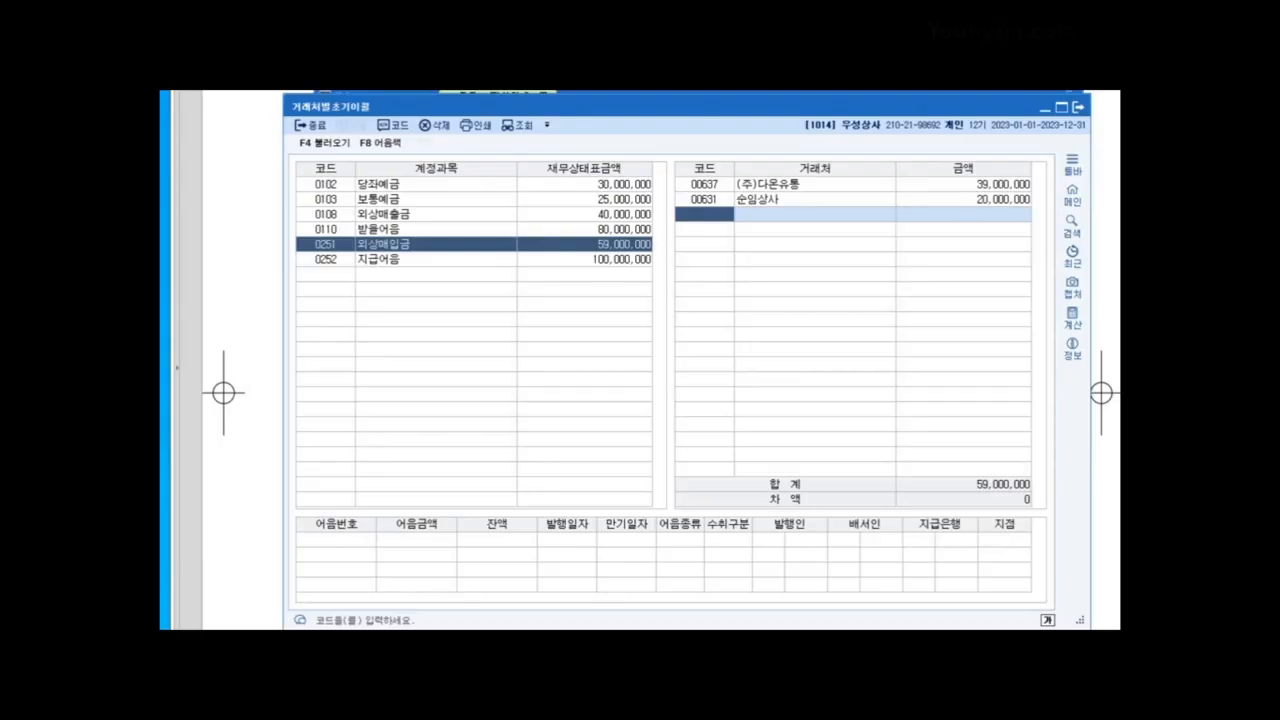
pyautogui.click(1078, 107)
# Step: Scroll the workbook to question 04's July–August transactions, then return to KcLep
pyautogui.click(1050, 99)
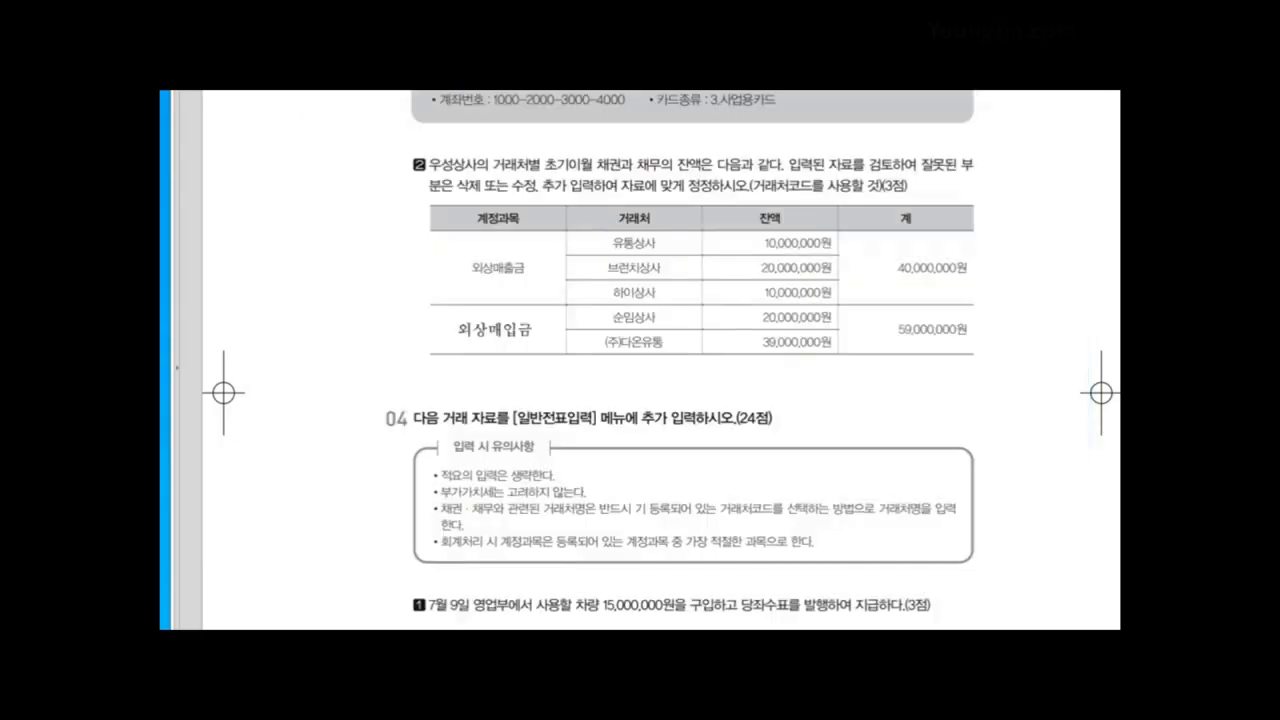
pyautogui.scroll(-3, 1050, 360)
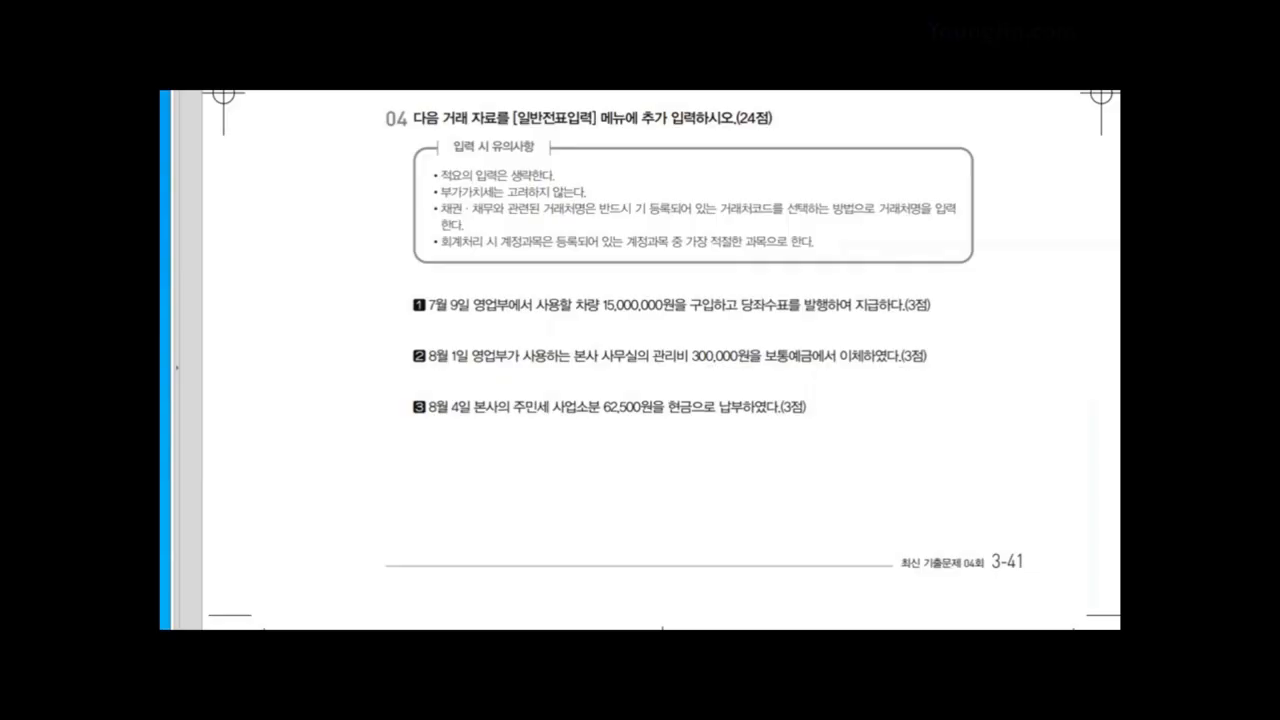
pyautogui.scroll(-2, 640, 360)
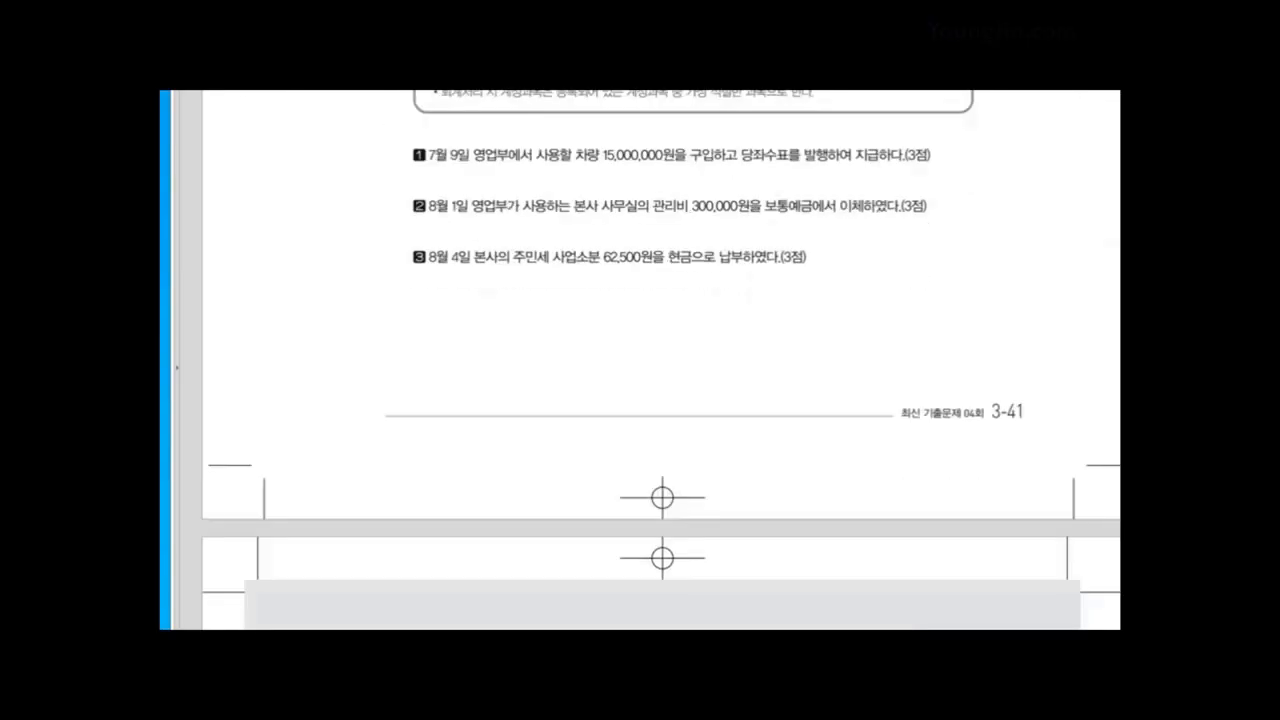
pyautogui.hotkey('alt', 'Tab')
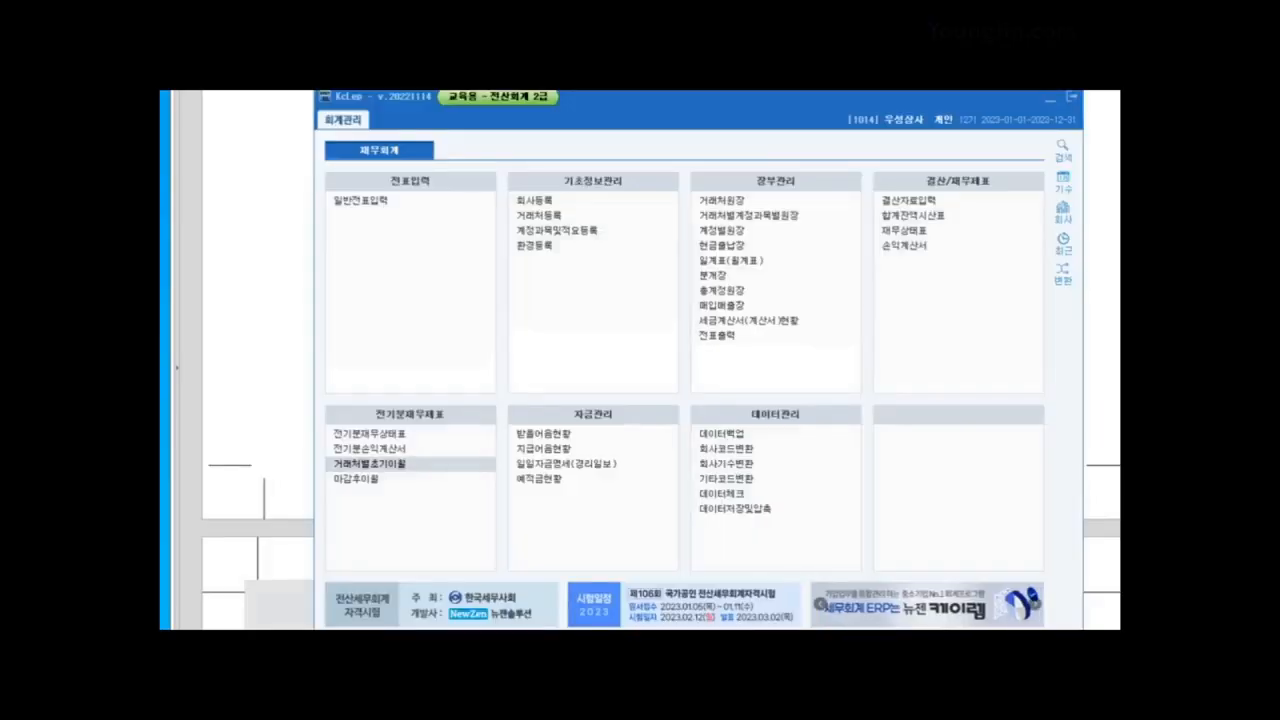
# Step: Open 일반전표입력 for day 9 and arrange it beside the workbook's question 1
pyautogui.click(410, 201)
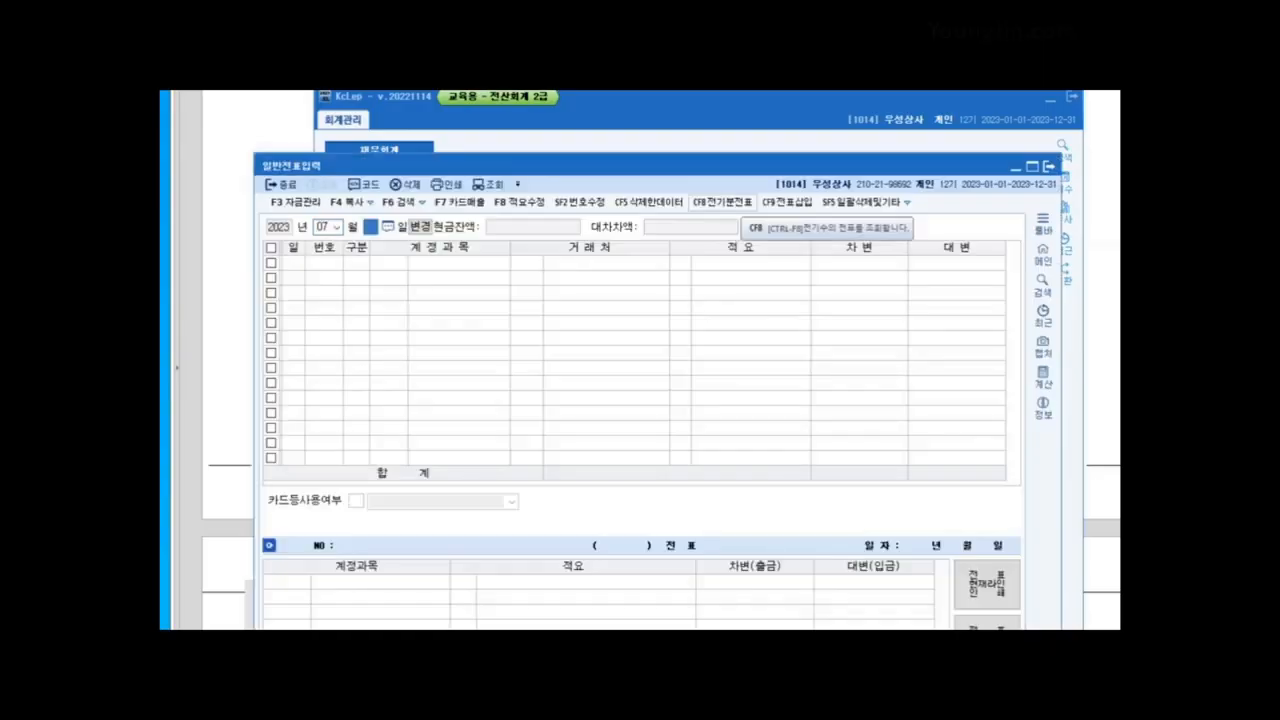
pyautogui.write('9')
pyautogui.press('Return')
pyautogui.moveTo(733, 166); pyautogui.dragTo(759, 134)
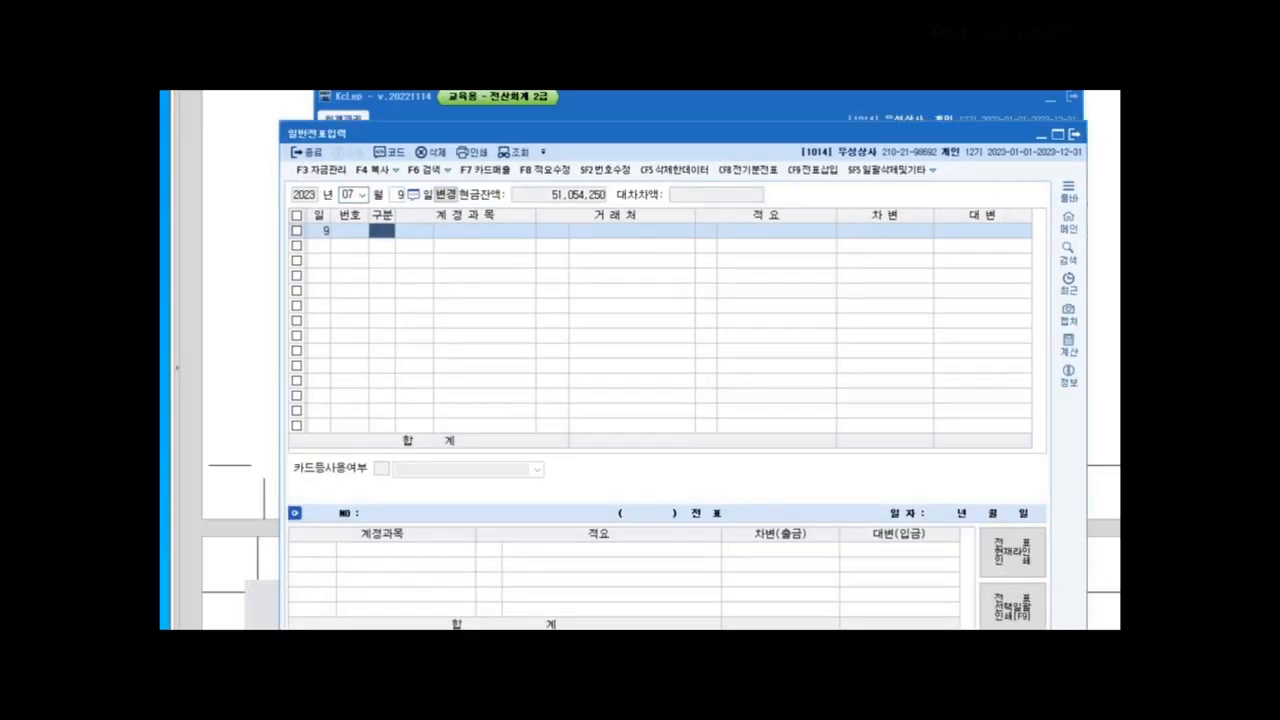
pyautogui.hotkey('alt', 'Tab')
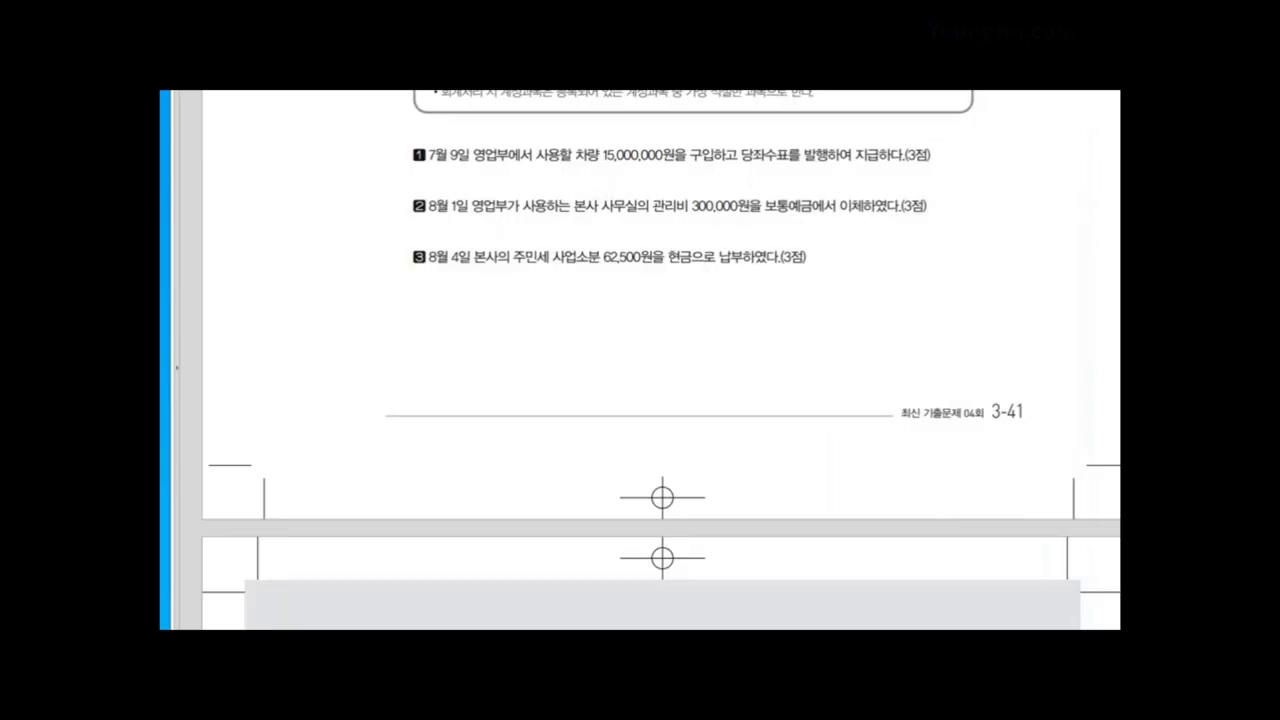
pyautogui.hotkey('alt', 'Tab')
pyautogui.moveTo(640, 133); pyautogui.dragTo(641, 204)
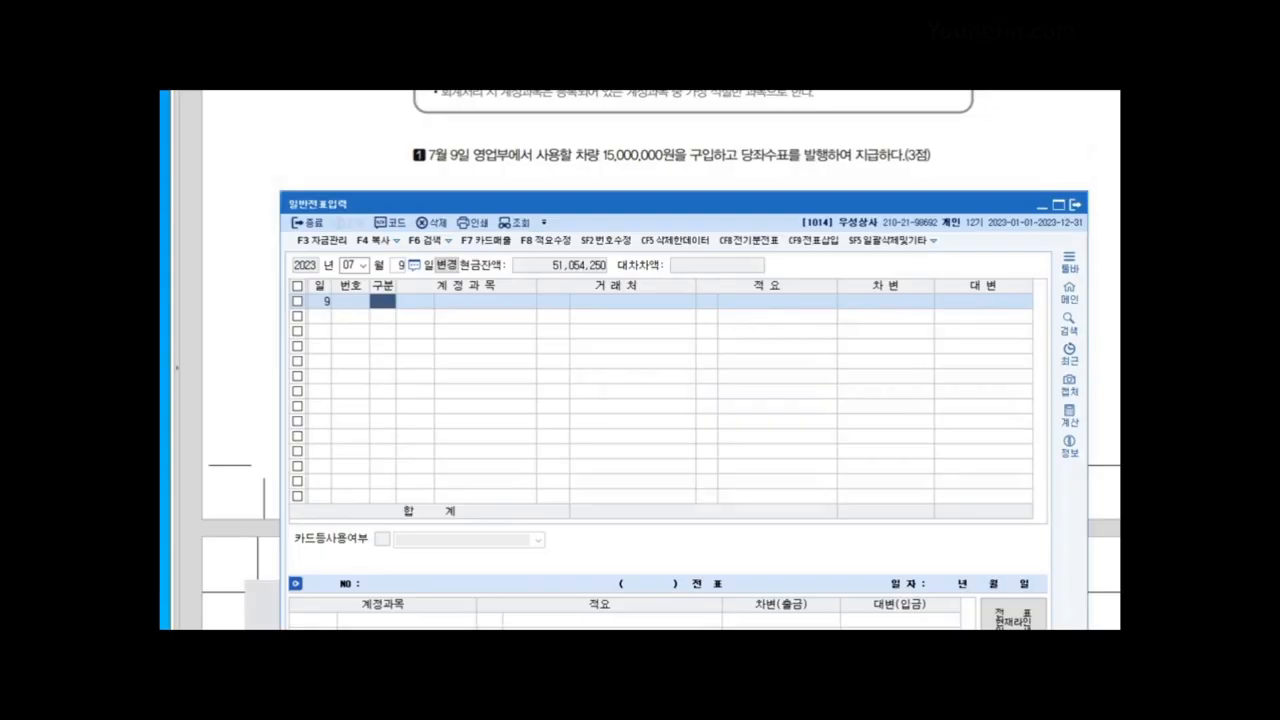
# Step: Record 0208 차량운반구 debit 15,000,000 against 0102 당좌예금 credit
pyautogui.write('3')
pyautogui.press('Return')
pyautogui.write('208')
pyautogui.press('Return')
pyautogui.press('Return')
pyautogui.press('Return')
pyautogui.press('Return')
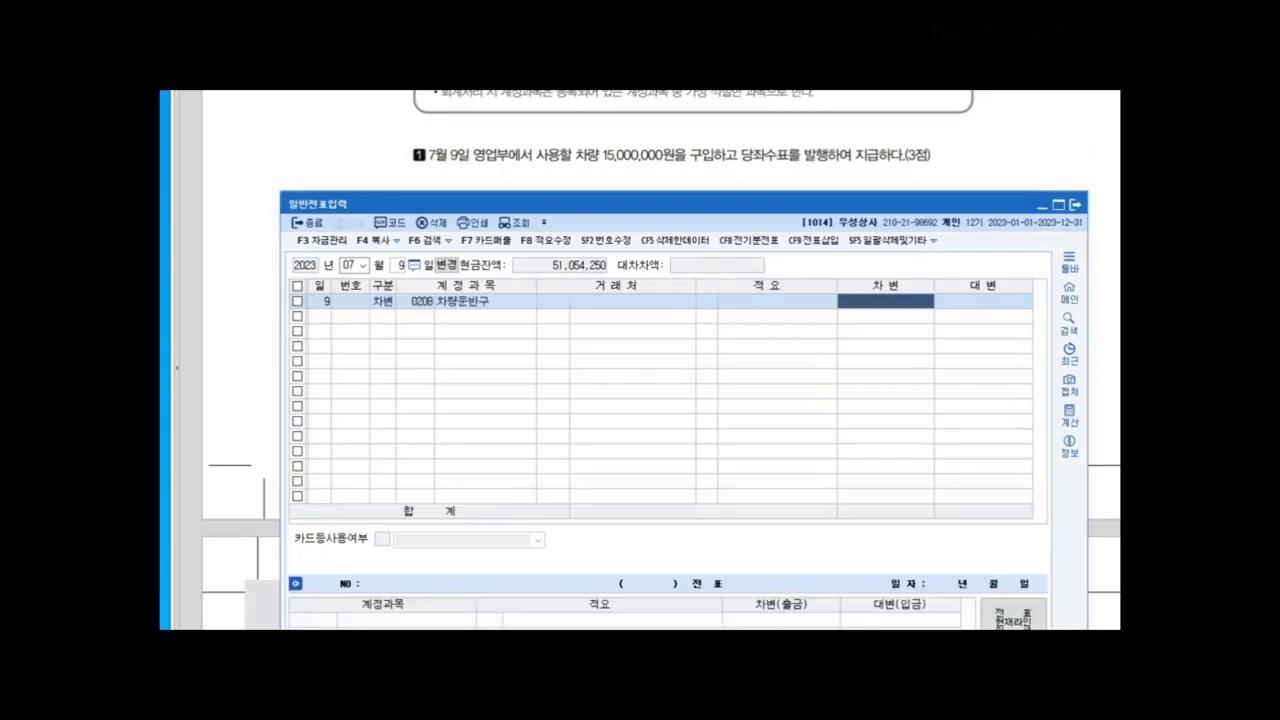
pyautogui.write('15000000')
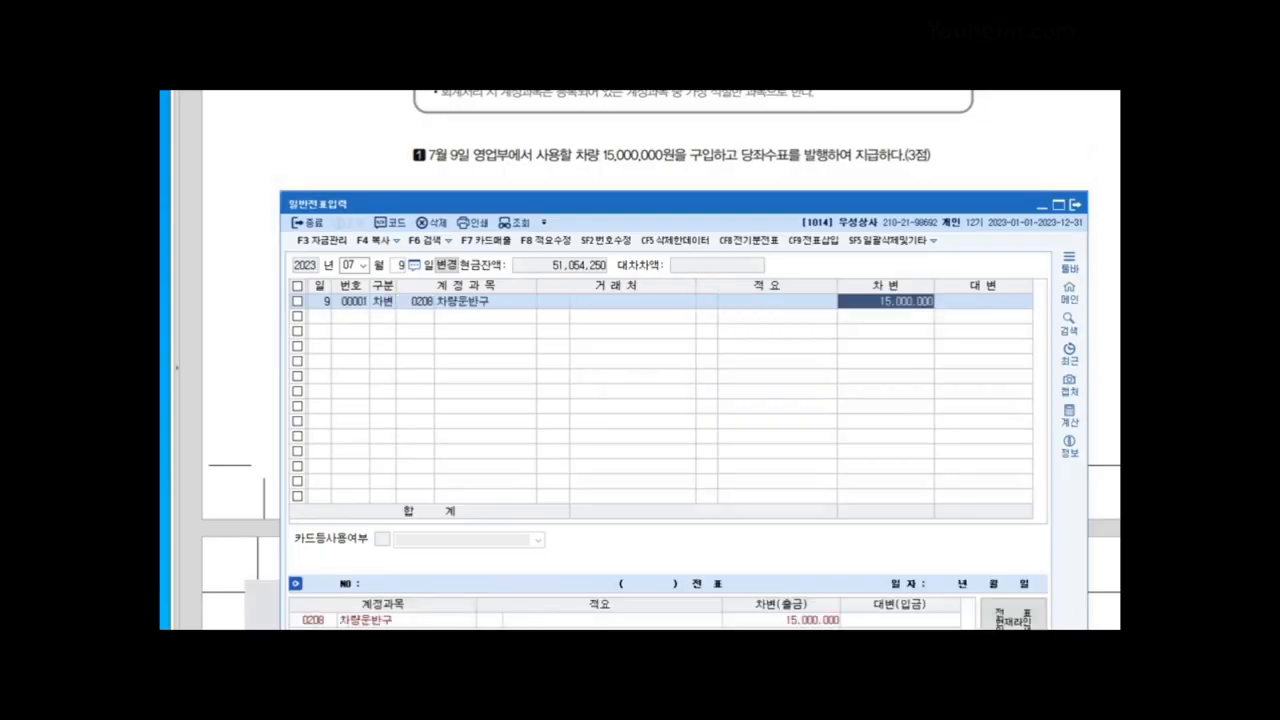
pyautogui.press('Return')
pyautogui.write('4')
pyautogui.press('Return')
pyautogui.write('102')
pyautogui.press('Return')
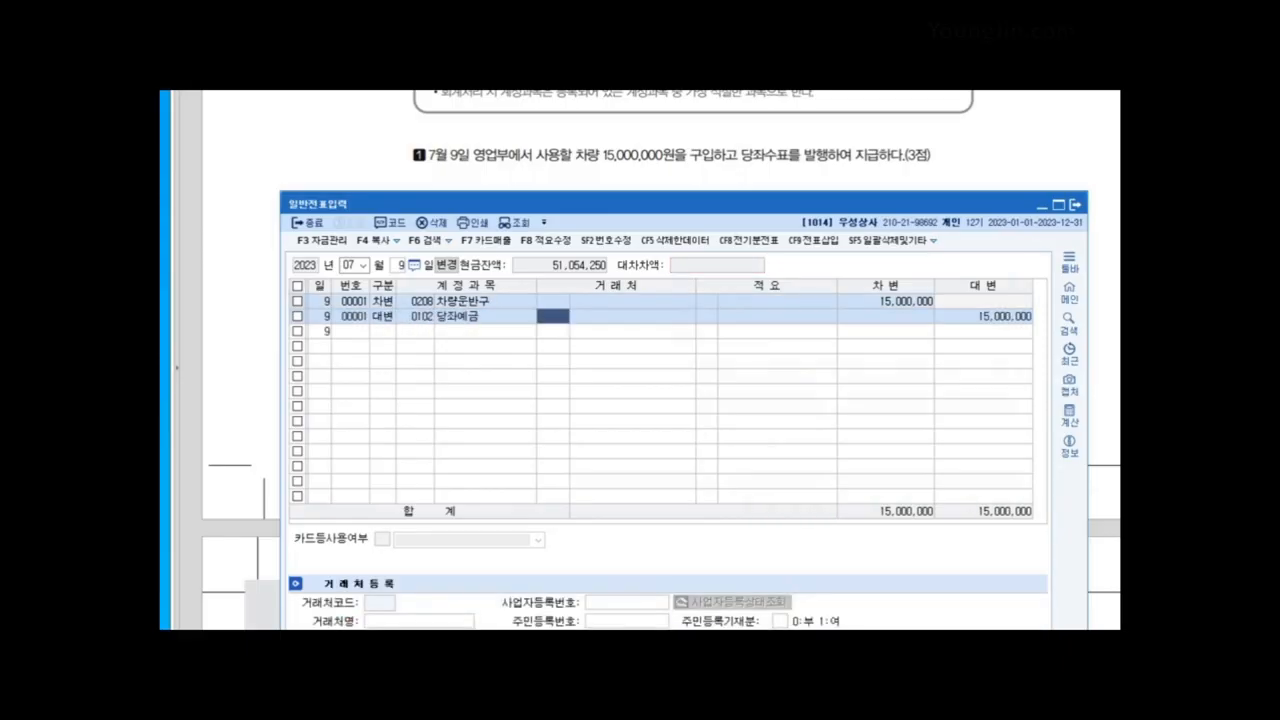
# Step: Switch the journal entry month to August
pyautogui.press('Escape')
pyautogui.write('8')
pyautogui.press('Return')
# Step: Start an August 1 voucher with a debit line, first entering account 0202 건물
pyautogui.write('1')
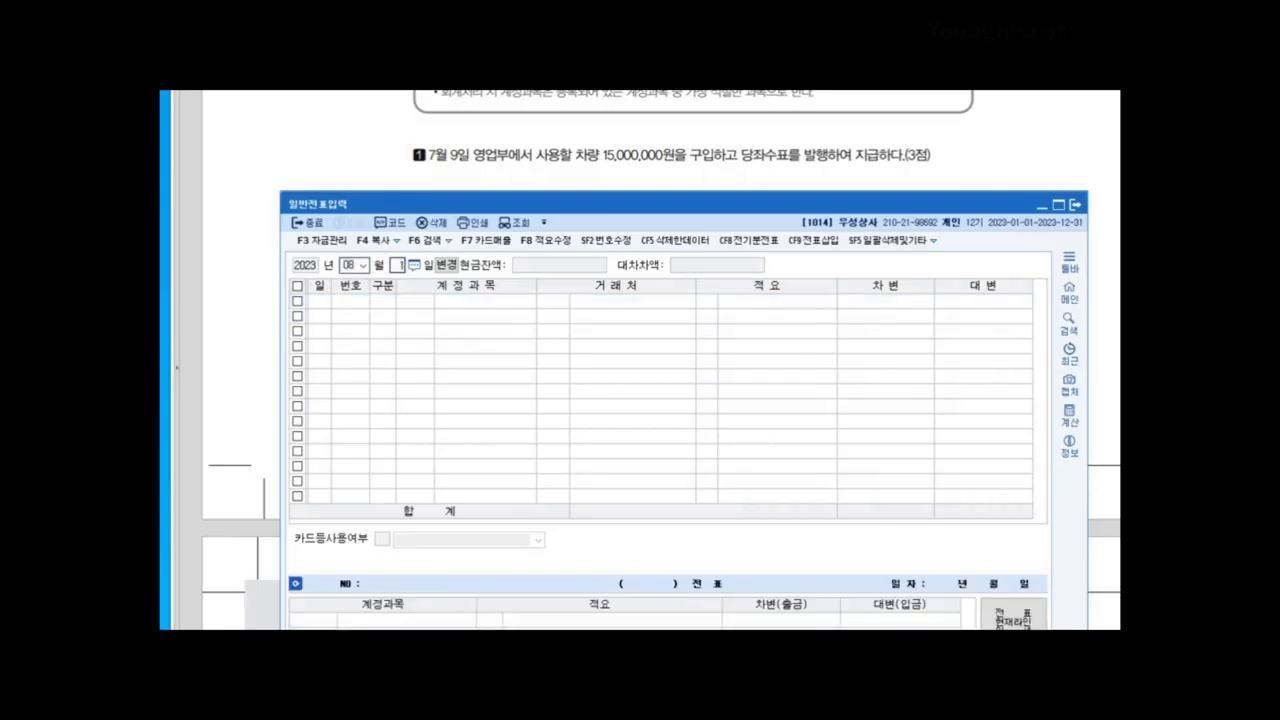
pyautogui.press('Return')
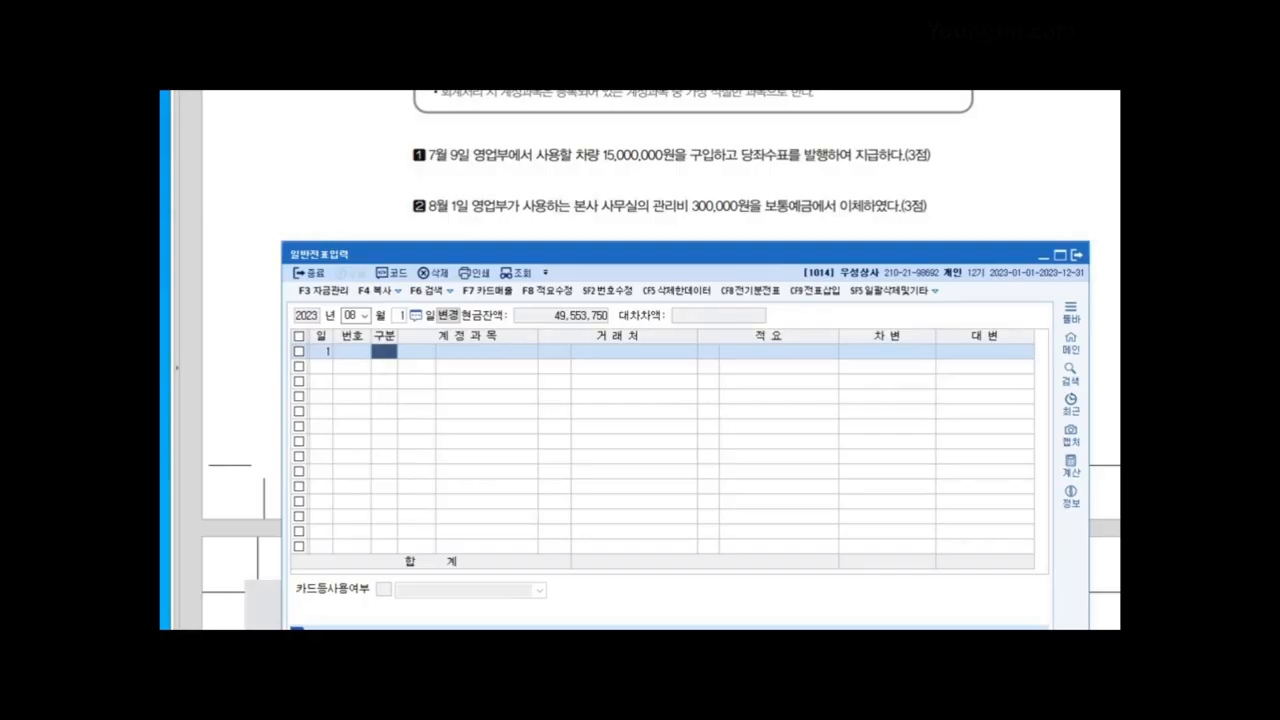
pyautogui.write('3')
pyautogui.press('Return')
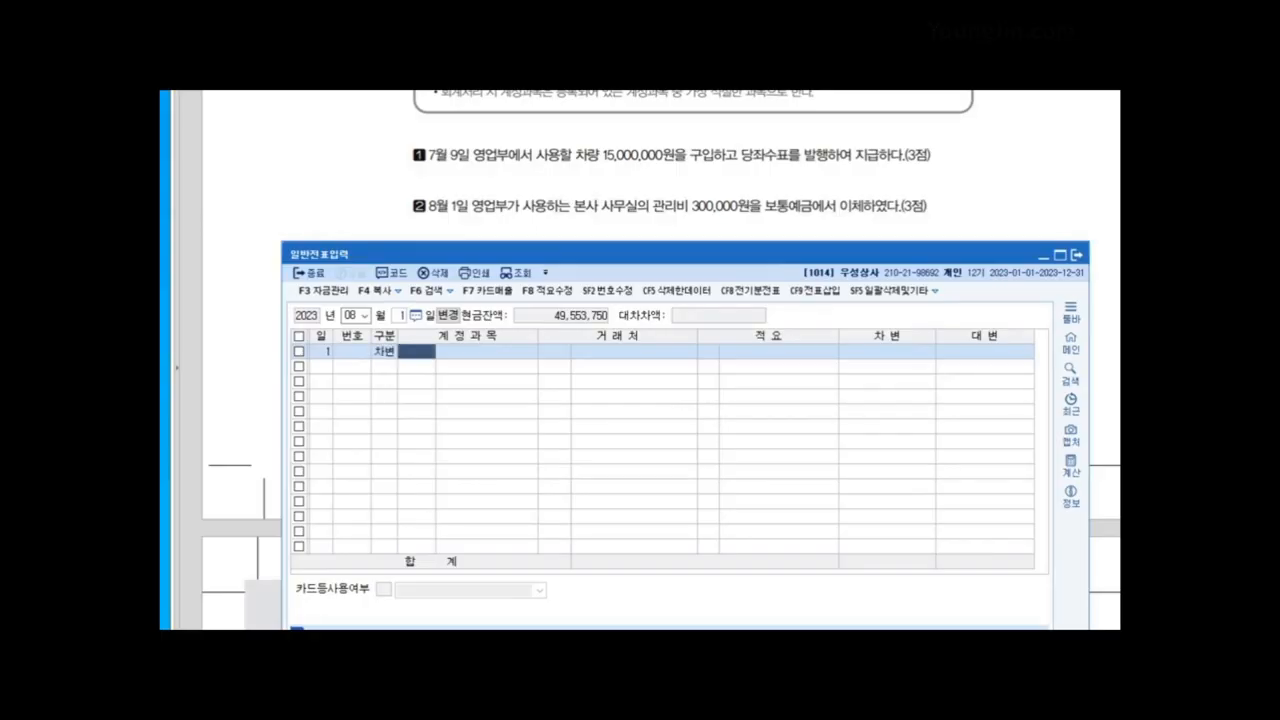
pyautogui.write('0202')
pyautogui.press('Return')
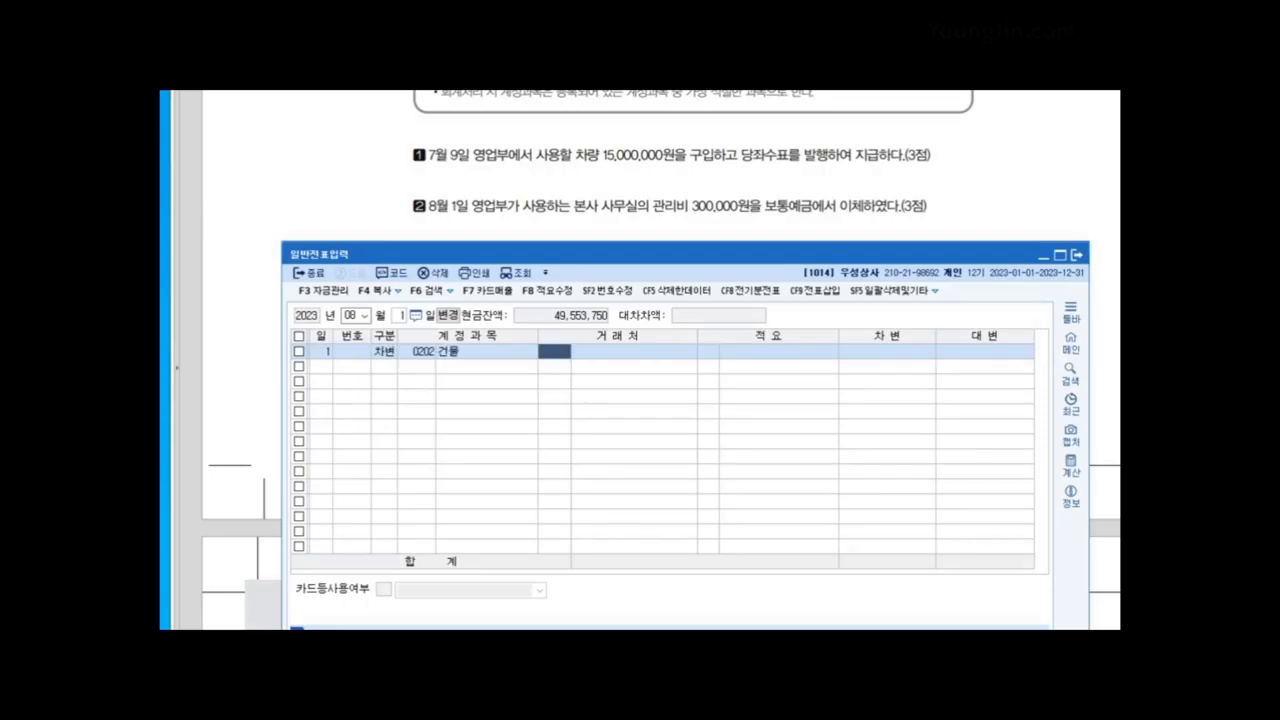
pyautogui.press('Left')
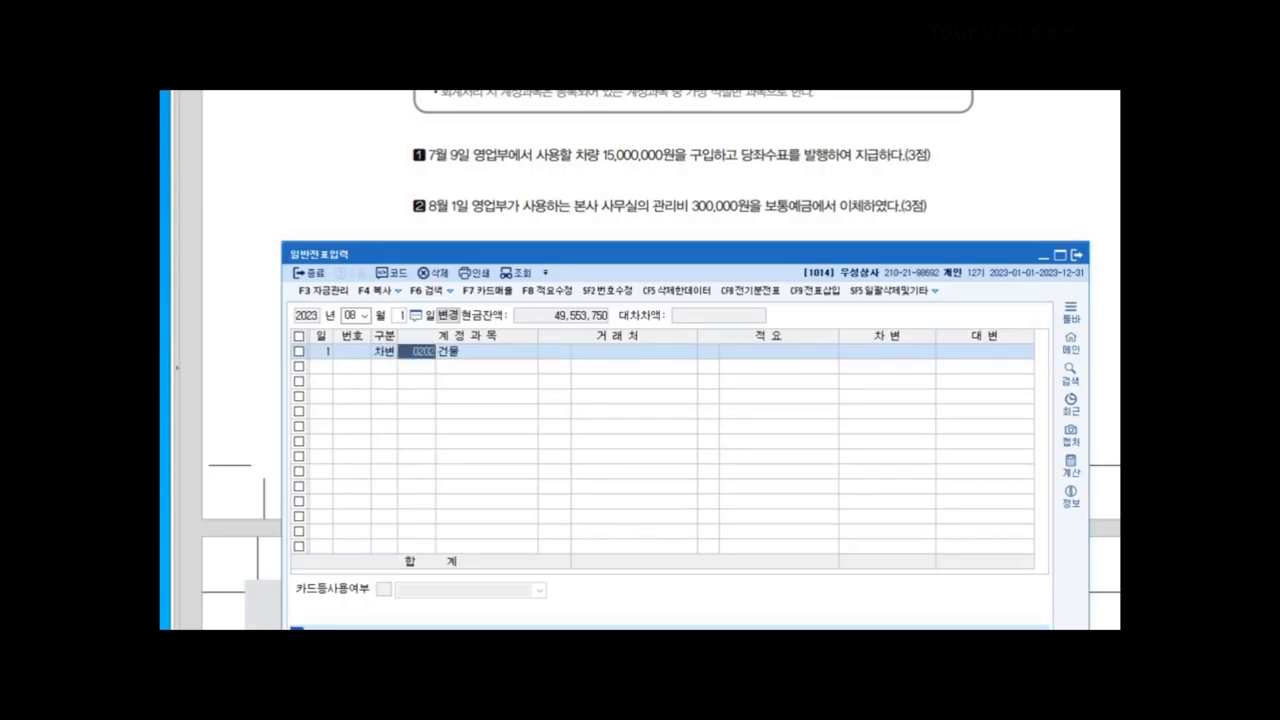
pyautogui.press('Left')
pyautogui.press('Right')
# Step: Replace the debit account with 0837 건물관리비, found through the account code search
pyautogui.write('건물관')
pyautogui.press('Return')
pyautogui.press('Return')
pyautogui.press('Left')
pyautogui.write('건물관리')
pyautogui.press('BackSpace')
pyautogui.press('BackSpace')
pyautogui.press('BackSpace')
pyautogui.press('BackSpace')
pyautogui.write('관리')
pyautogui.press('Return')
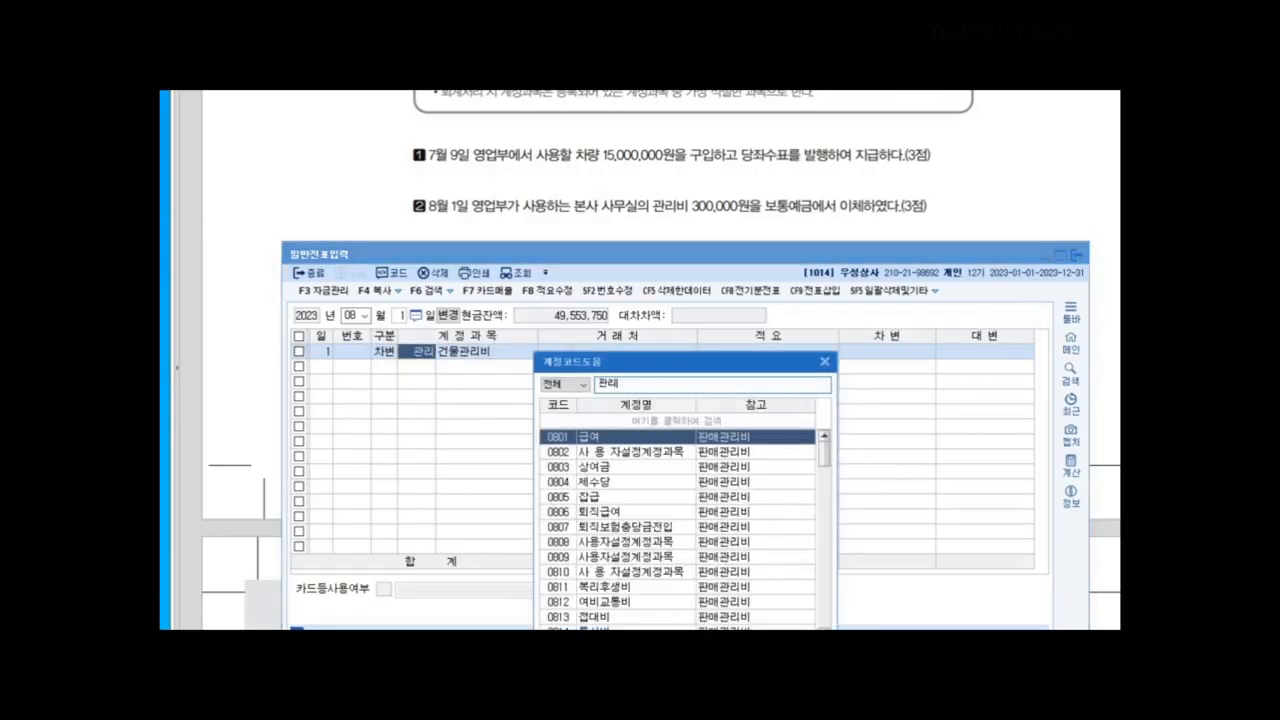
pyautogui.write('비')
pyautogui.moveTo(700, 362); pyautogui.dragTo(695, 280)
pyautogui.moveTo(819, 373); pyautogui.dragTo(819, 424)
pyautogui.click(620, 474)
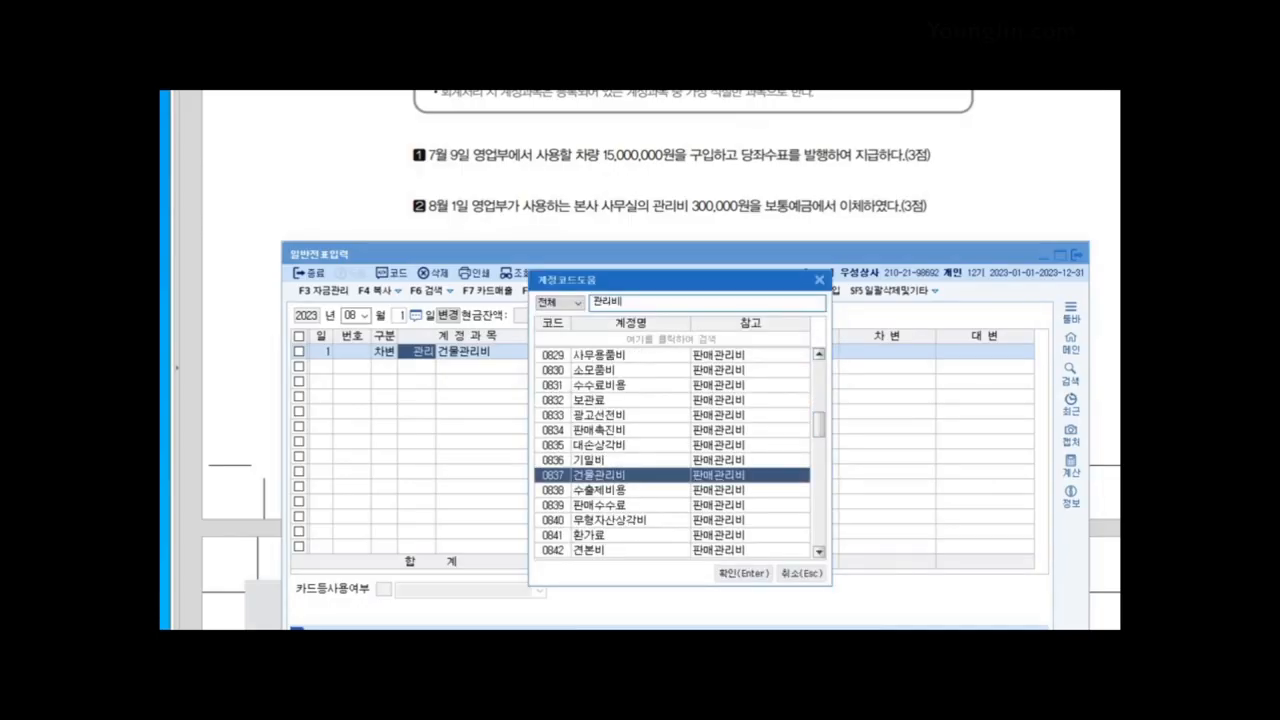
pyautogui.click(741, 573)
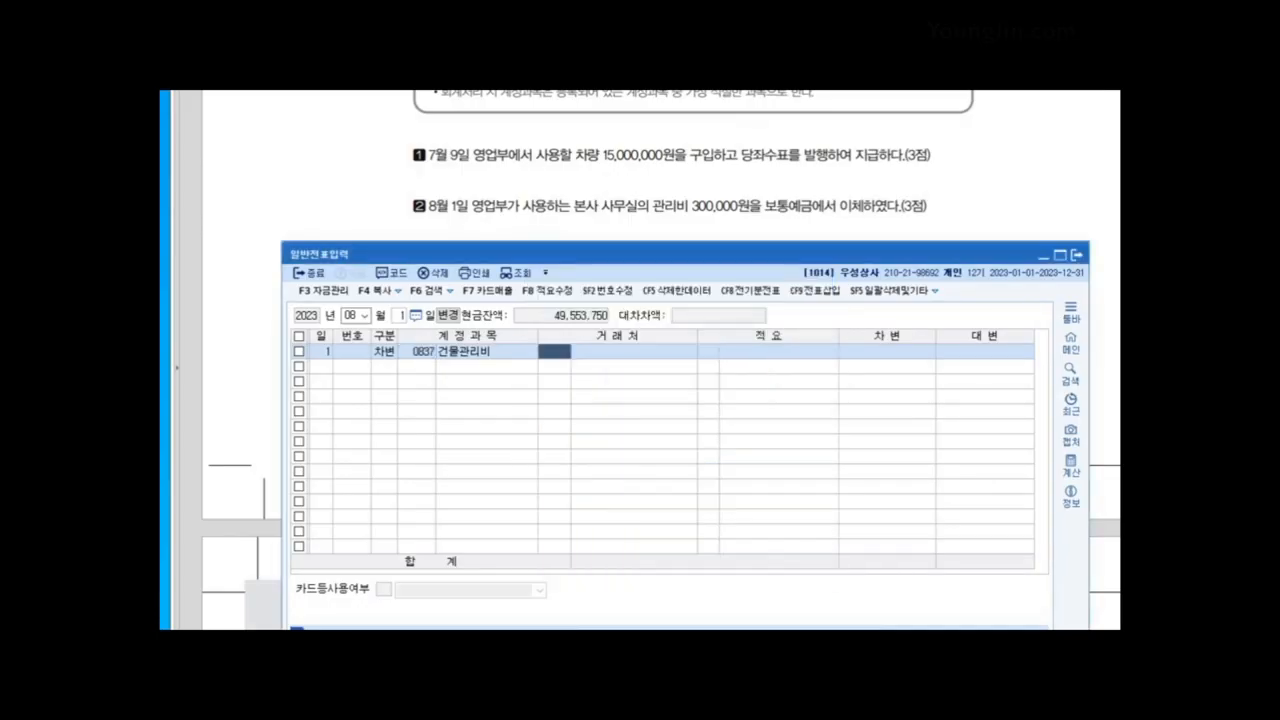
# Step: Enter the 300,000 debit and add a balancing credit line to 0103 보통예금
pyautogui.press('Return')
pyautogui.press('Return')
pyautogui.press('Return')
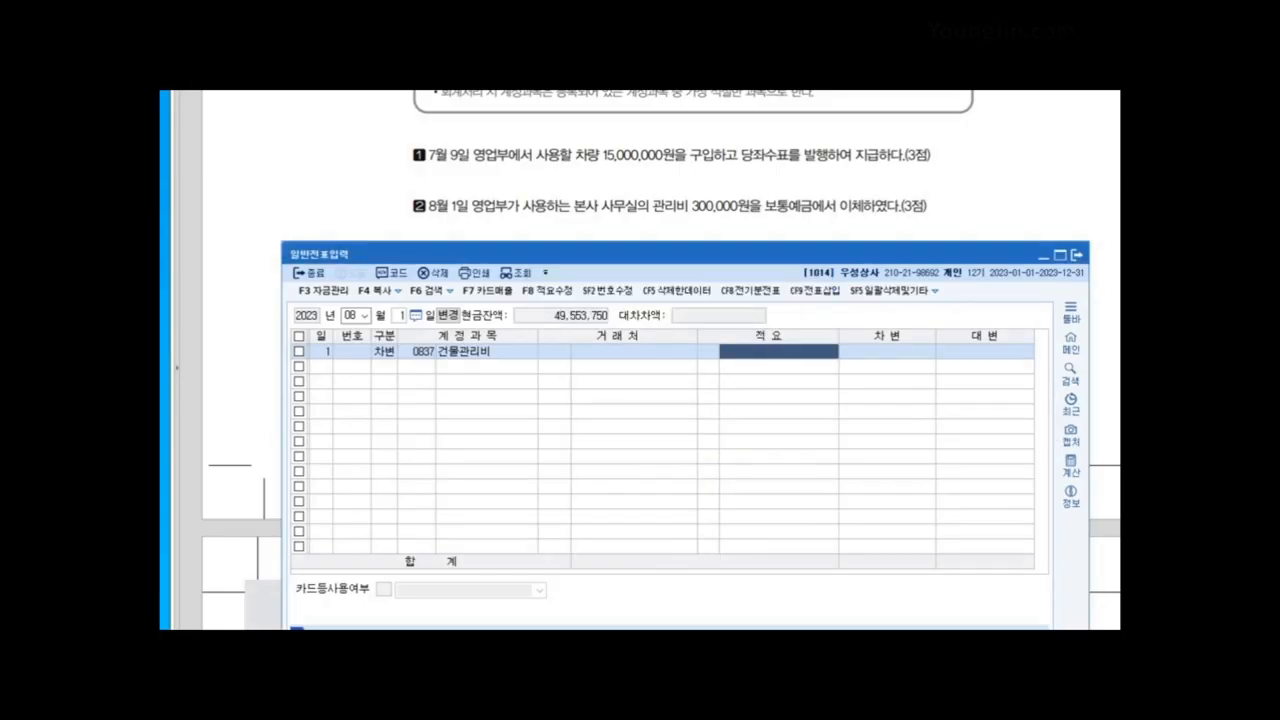
pyautogui.write('300000')
pyautogui.press('Return')
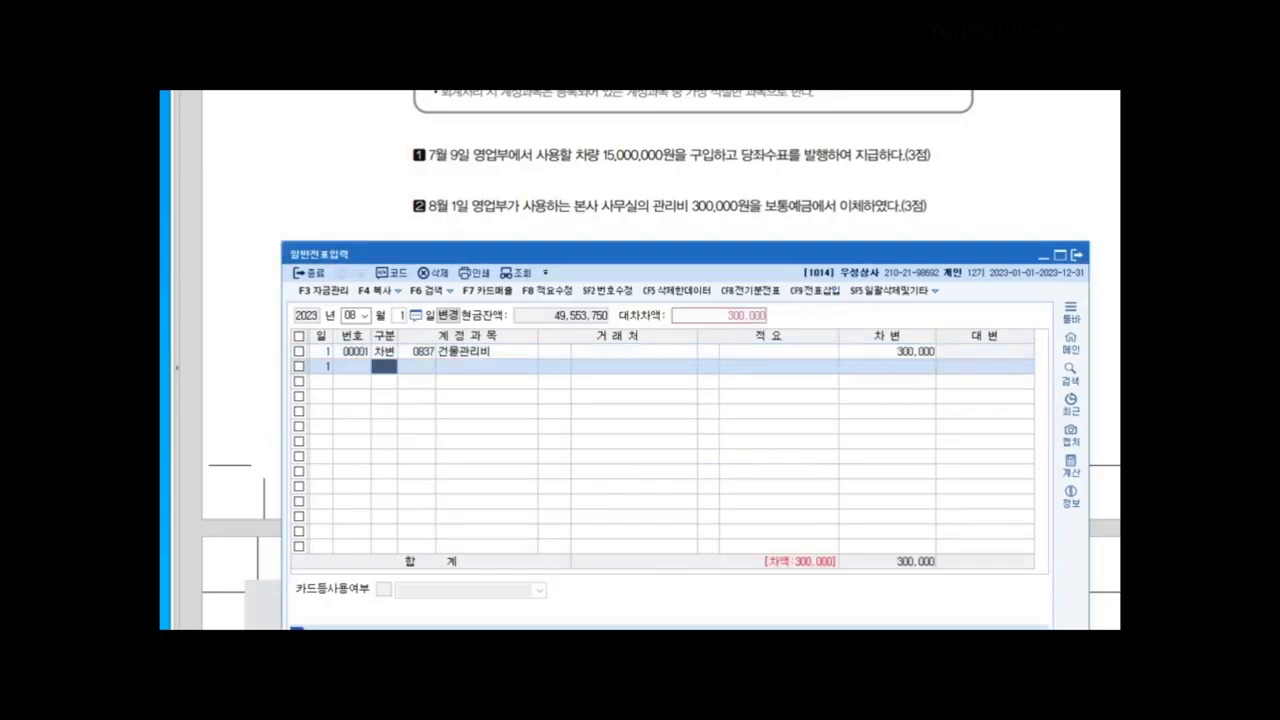
pyautogui.write('4')
pyautogui.press('Return')
pyautogui.write('103')
pyautogui.press('Return')
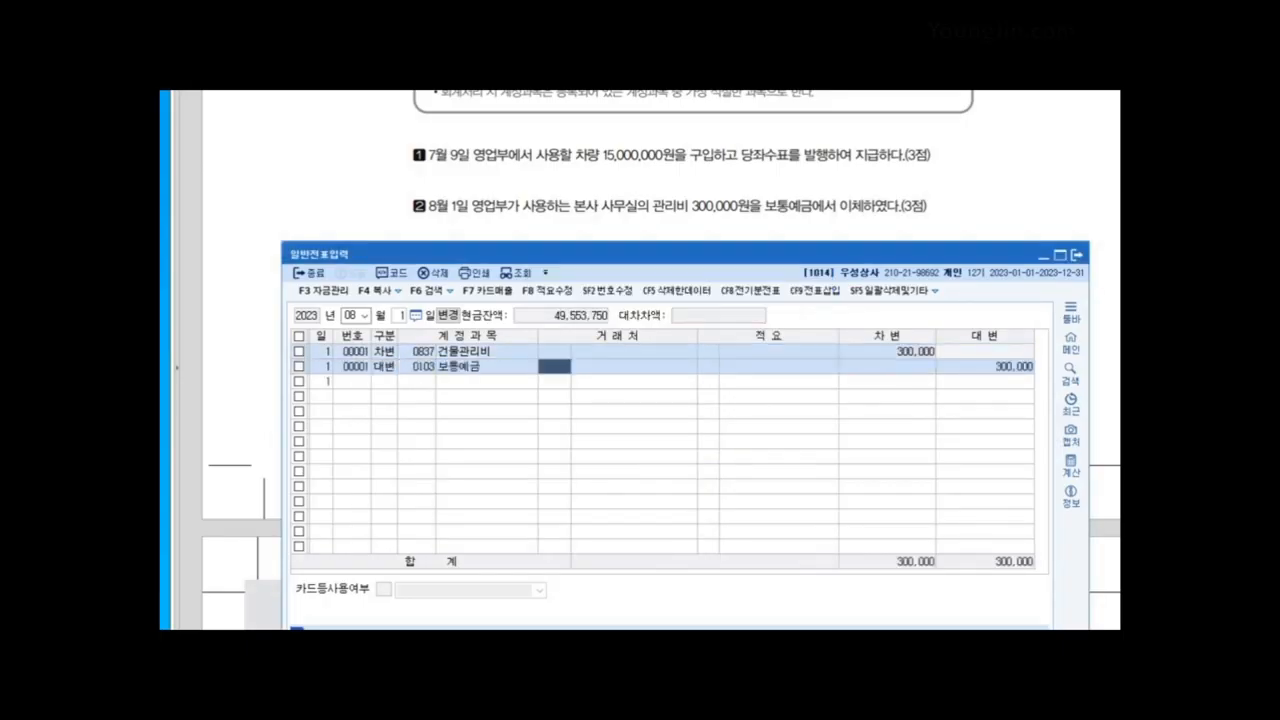
pyautogui.click(550, 205)
# Step: Record an August 4 cash payment (출금) of 62,500 to 0817 세금과공과
pyautogui.scroll(-2, 550, 205)
pyautogui.scroll(1, 640, 360)
pyautogui.hotkey('alt', 'Tab')
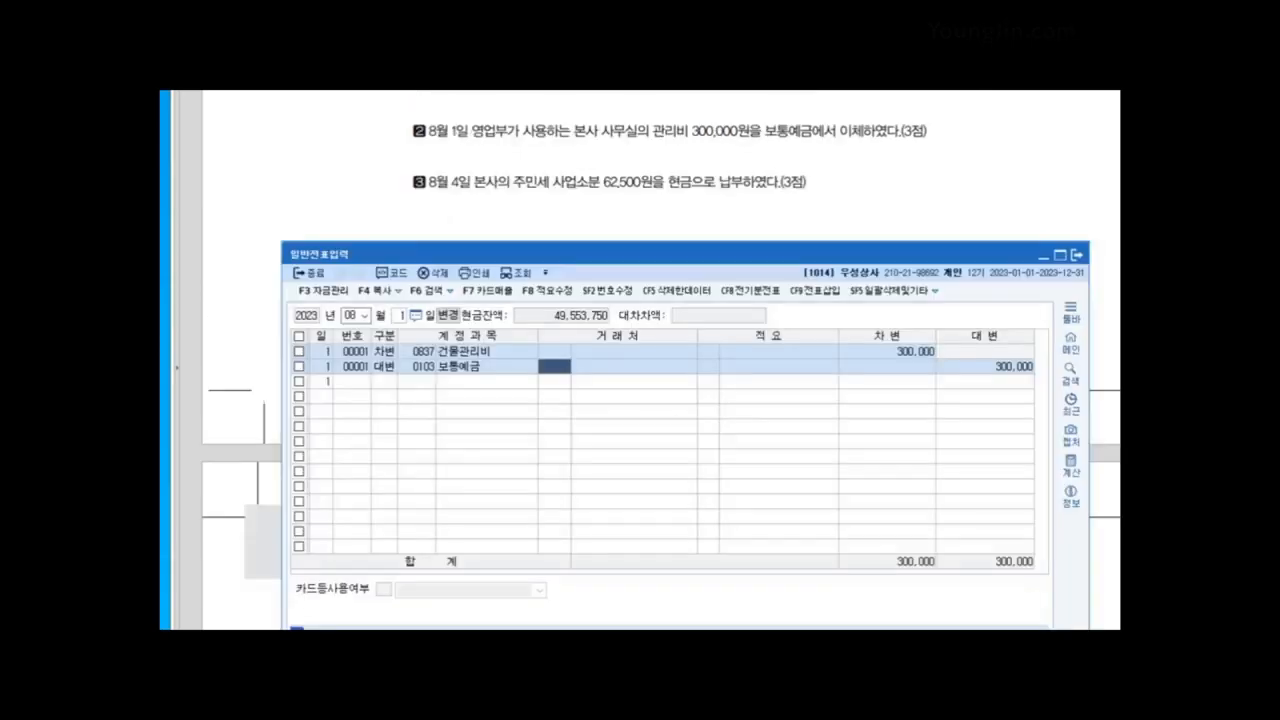
pyautogui.press('Escape')
pyautogui.write('4')
pyautogui.press('Return')
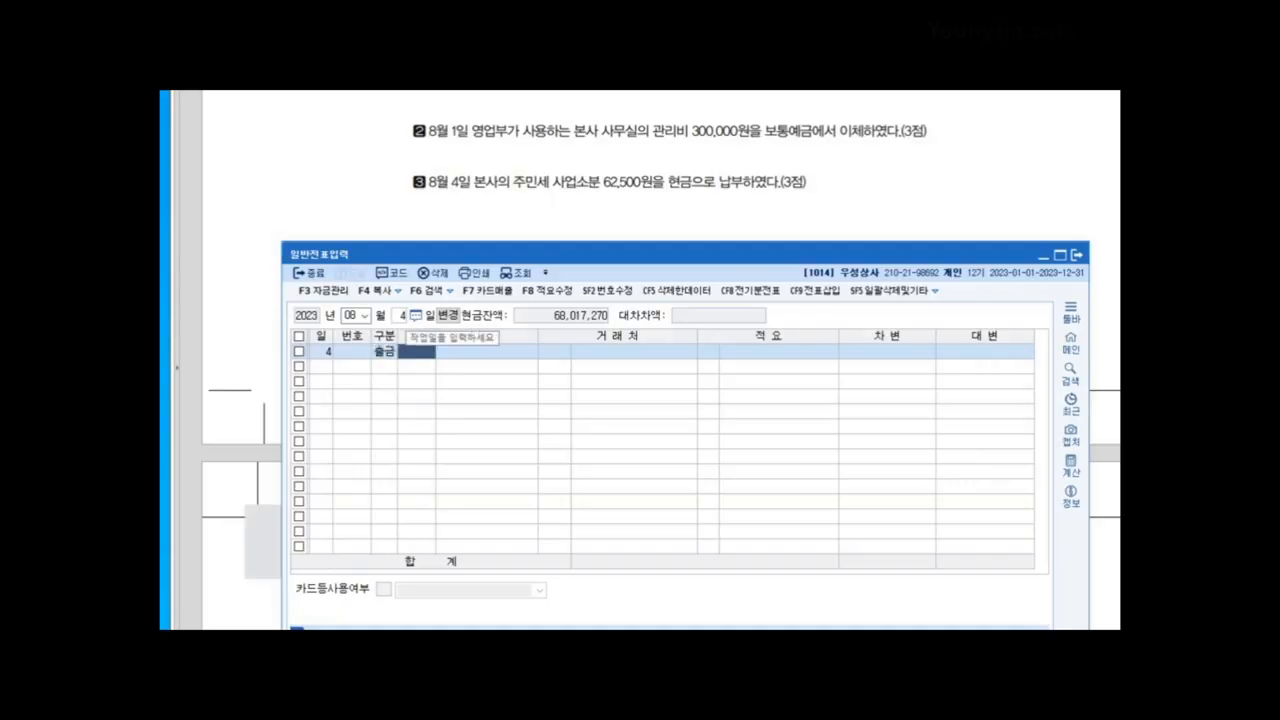
pyautogui.write('817')
pyautogui.press('Return')
pyautogui.press('Return')
pyautogui.press('Return')
pyautogui.press('Return')
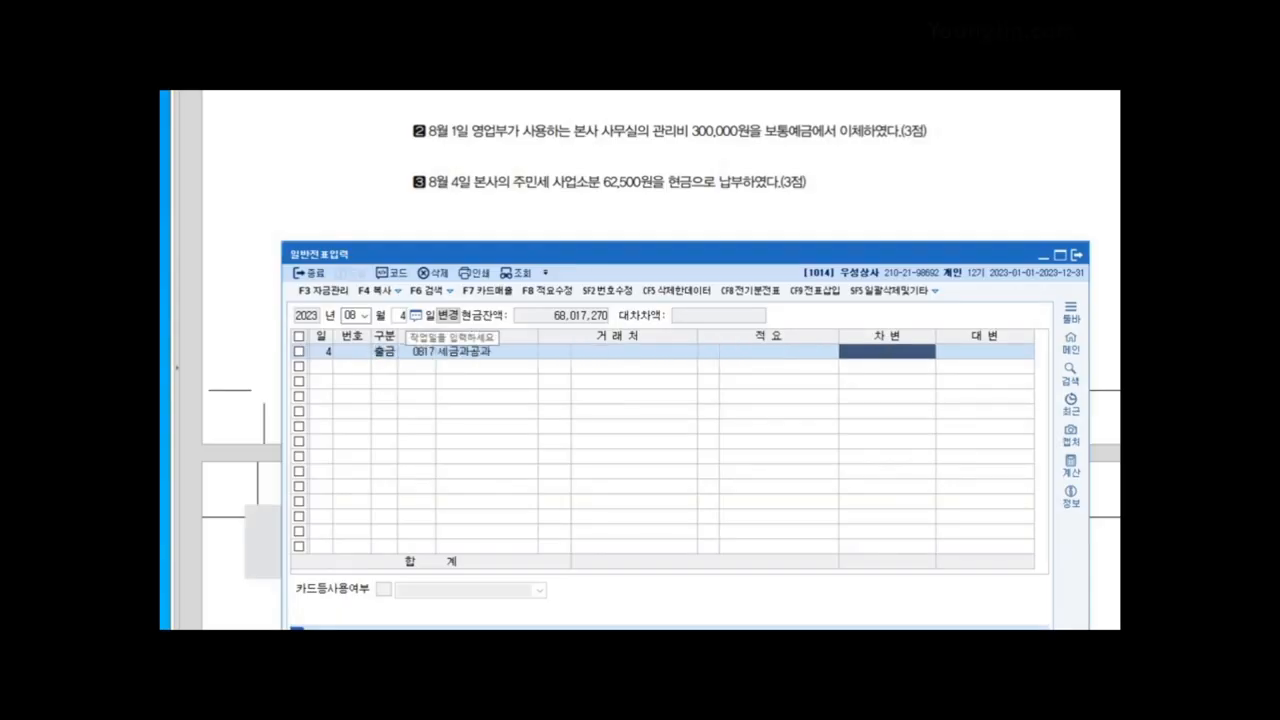
pyautogui.write('62500')
pyautogui.press('Return')
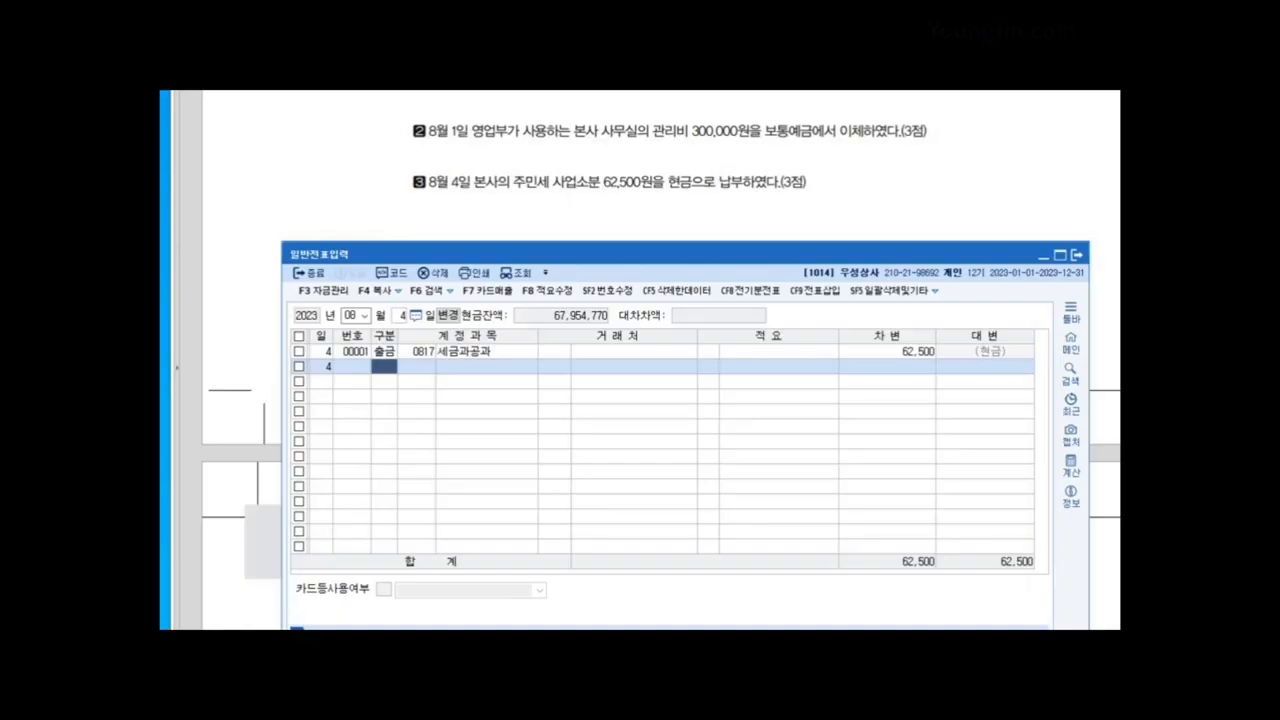
# Step: Scroll the exam workbook down to questions 4–6
pyautogui.click(431, 210)
pyautogui.scroll(-5, 431, 210)
pyautogui.scroll(-2, 640, 360)
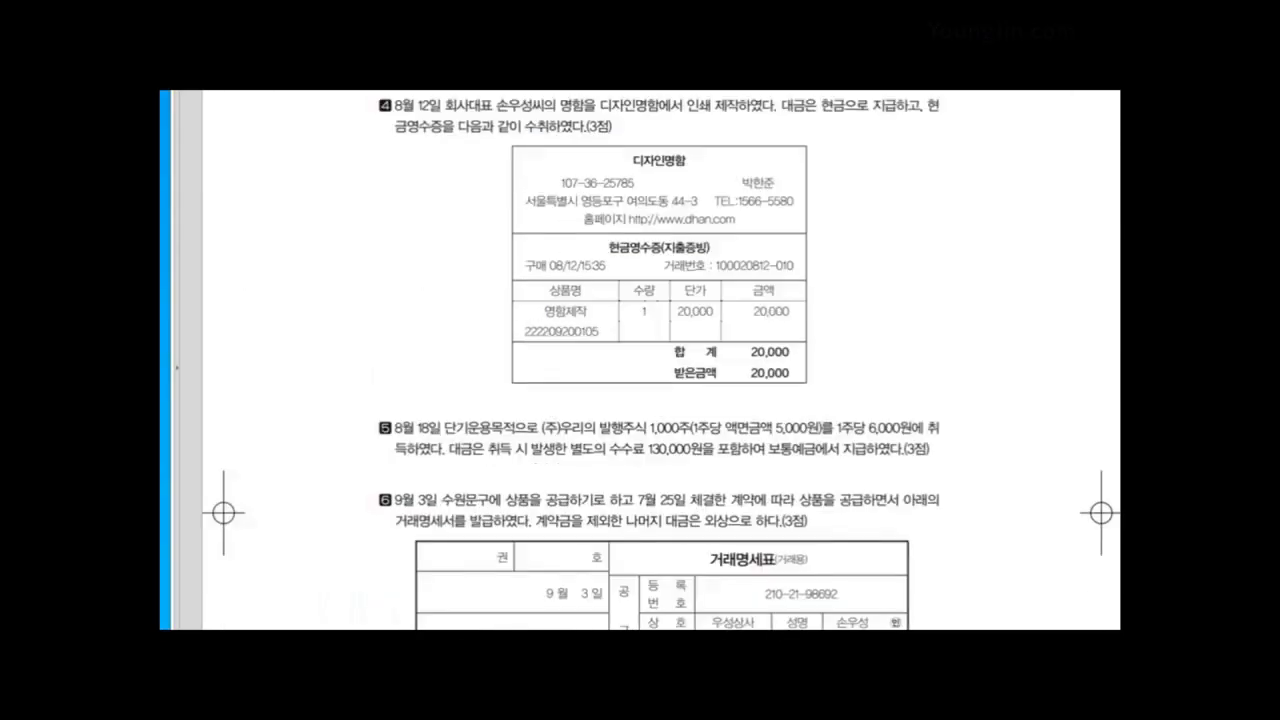
# Step: Enter an August 12 출금 voucher debiting 0826 도서인쇄비 20,000, checking the workbook's receipt
pyautogui.hotkey('alt', 'Tab')
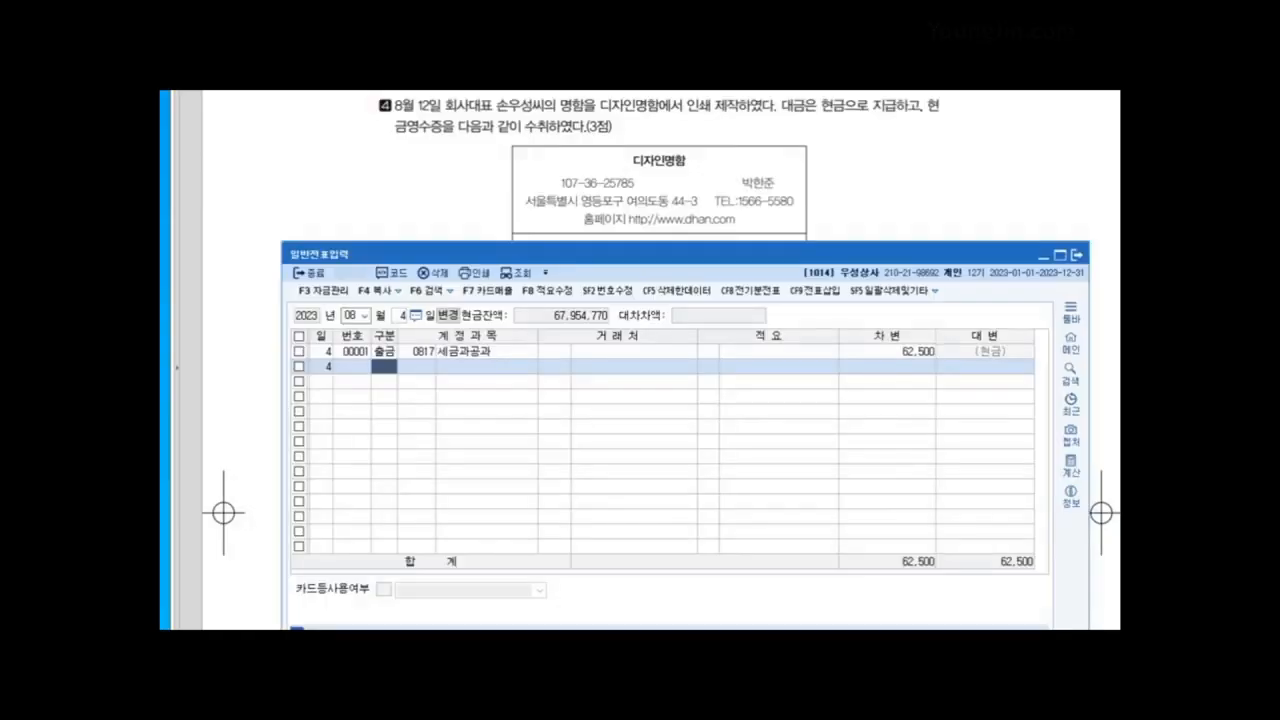
pyautogui.press('Escape')
pyautogui.write('12')
pyautogui.press('Return')
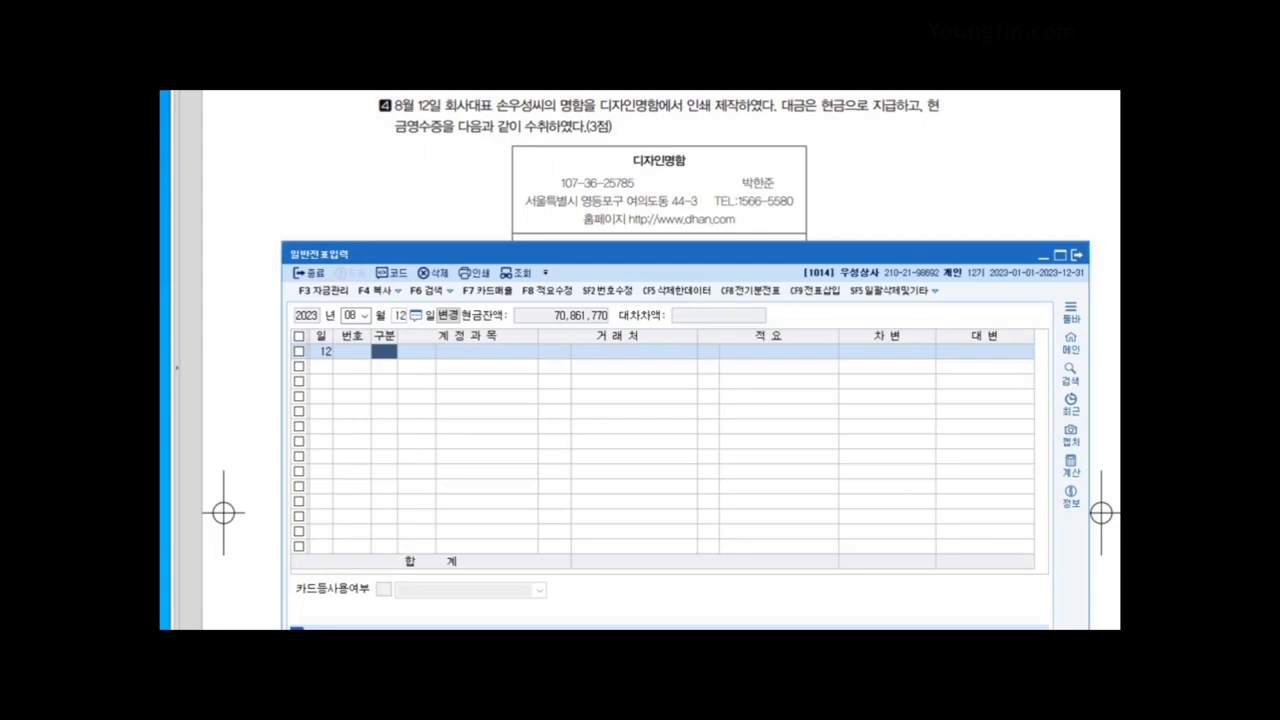
pyautogui.hotkey('alt', 'Tab')
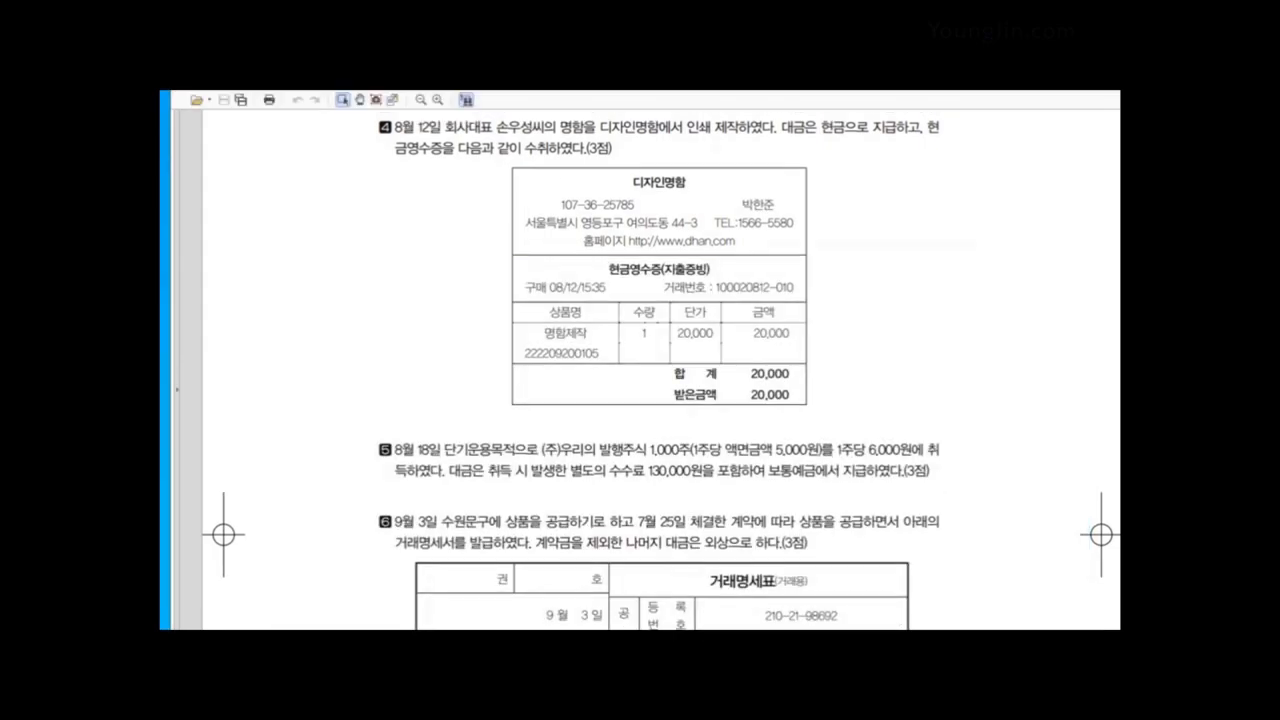
pyautogui.hotkey('alt', 'Tab')
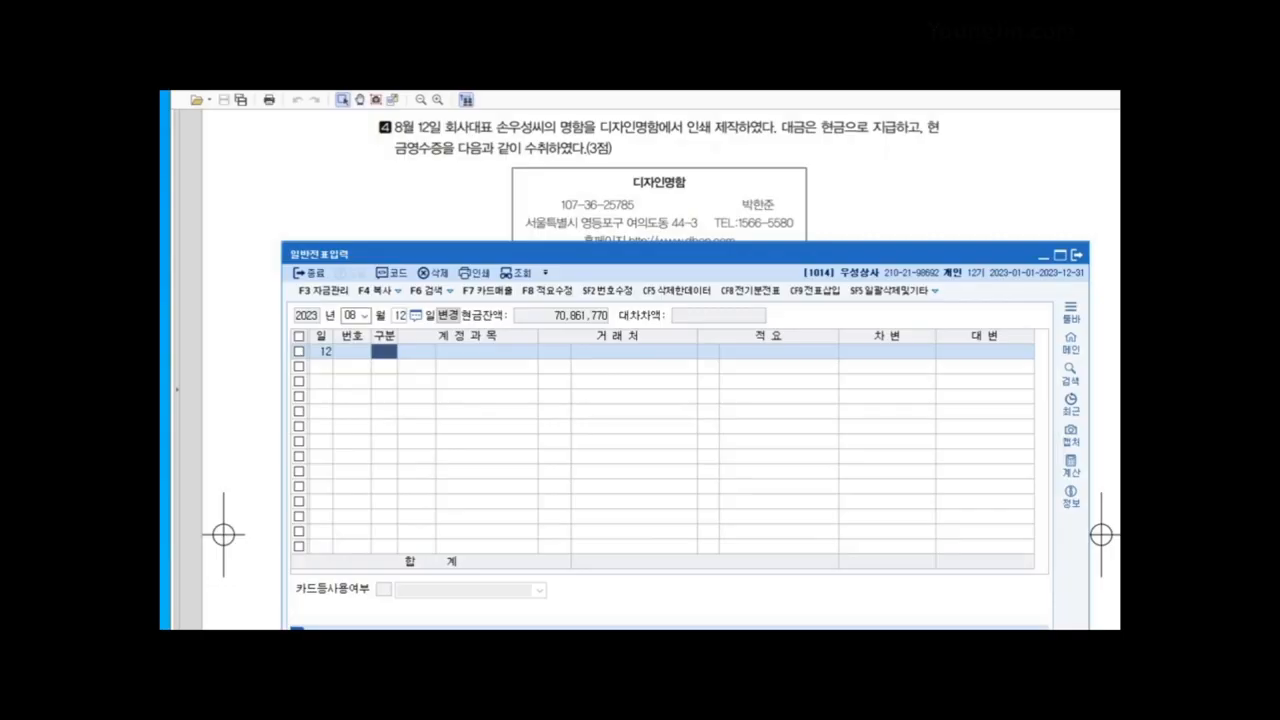
pyautogui.hotkey('alt', 'Tab')
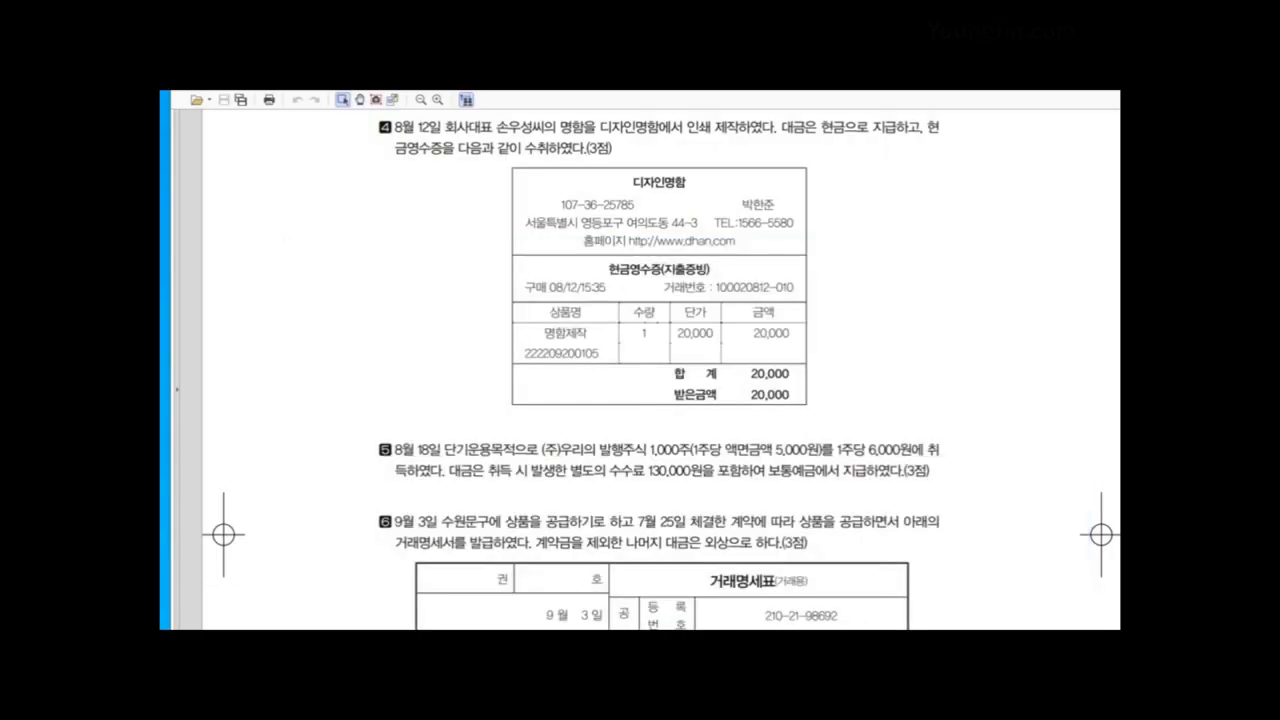
pyautogui.hotkey('alt', 'Tab')
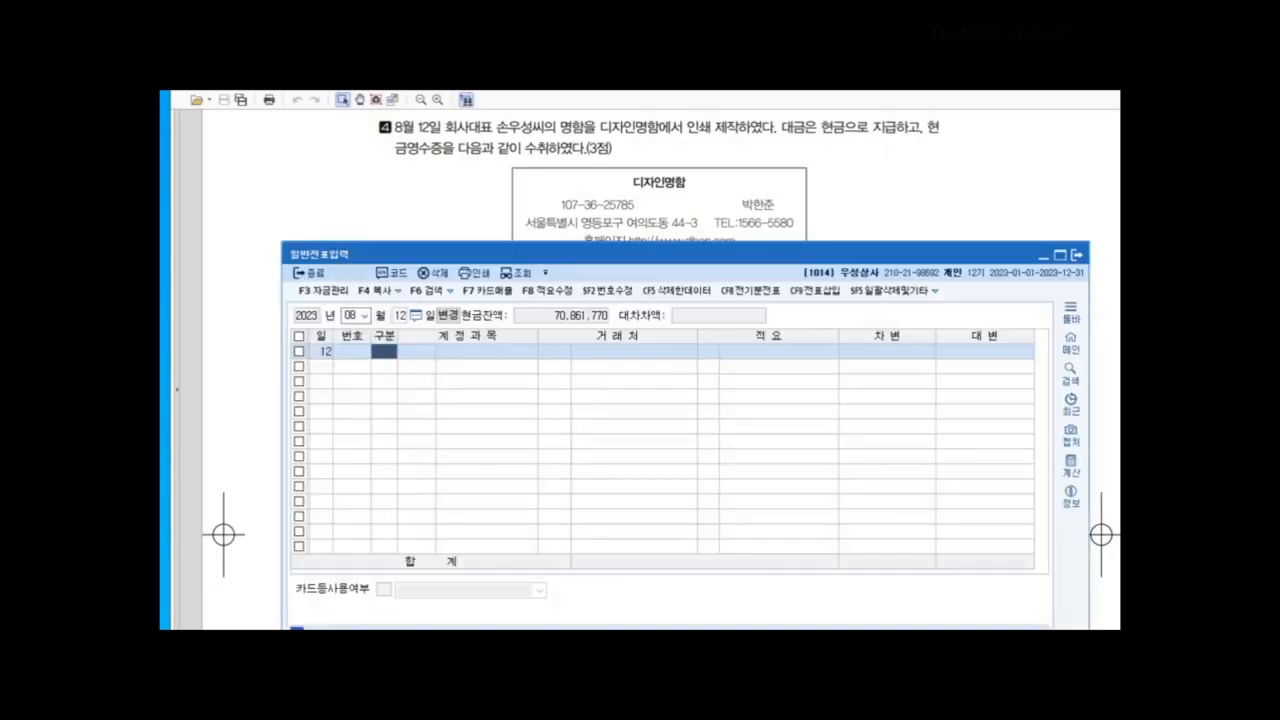
pyautogui.write('1')
pyautogui.press('Return')
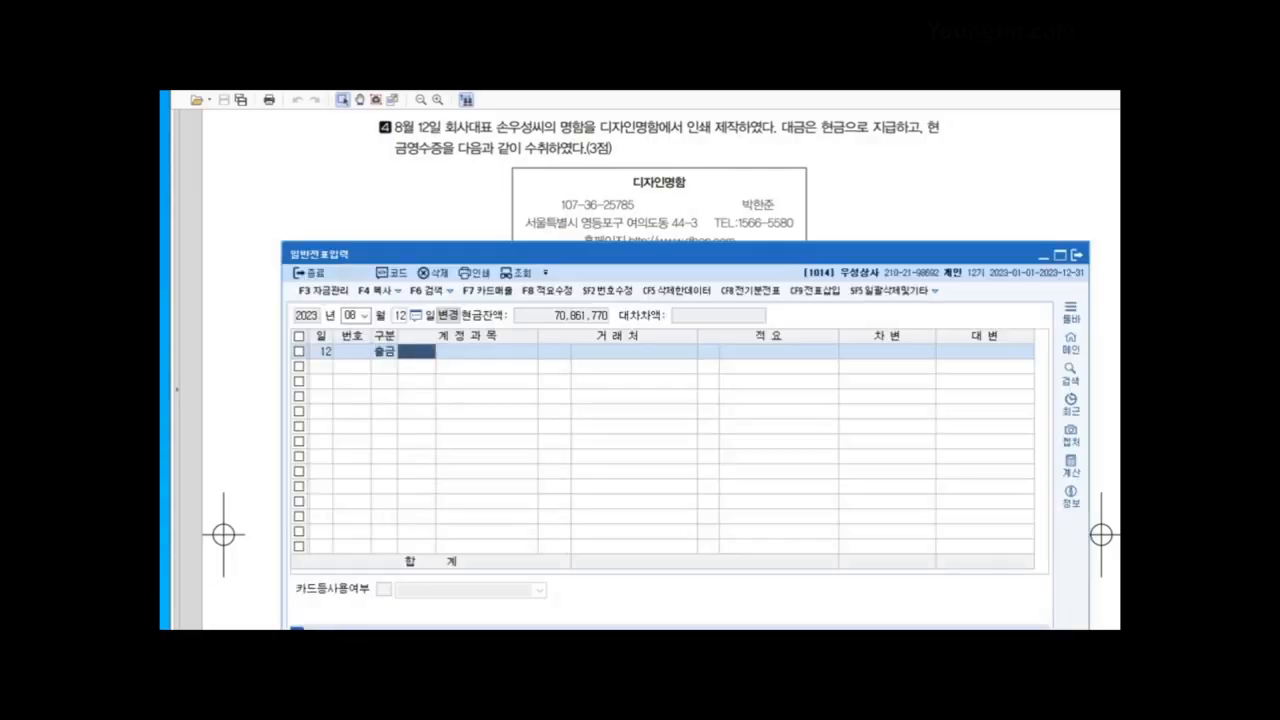
pyautogui.write('826')
pyautogui.press('Return')
pyautogui.press('Return')
pyautogui.press('Return')
pyautogui.press('Return')
pyautogui.write('20000')
pyautogui.press('Return')
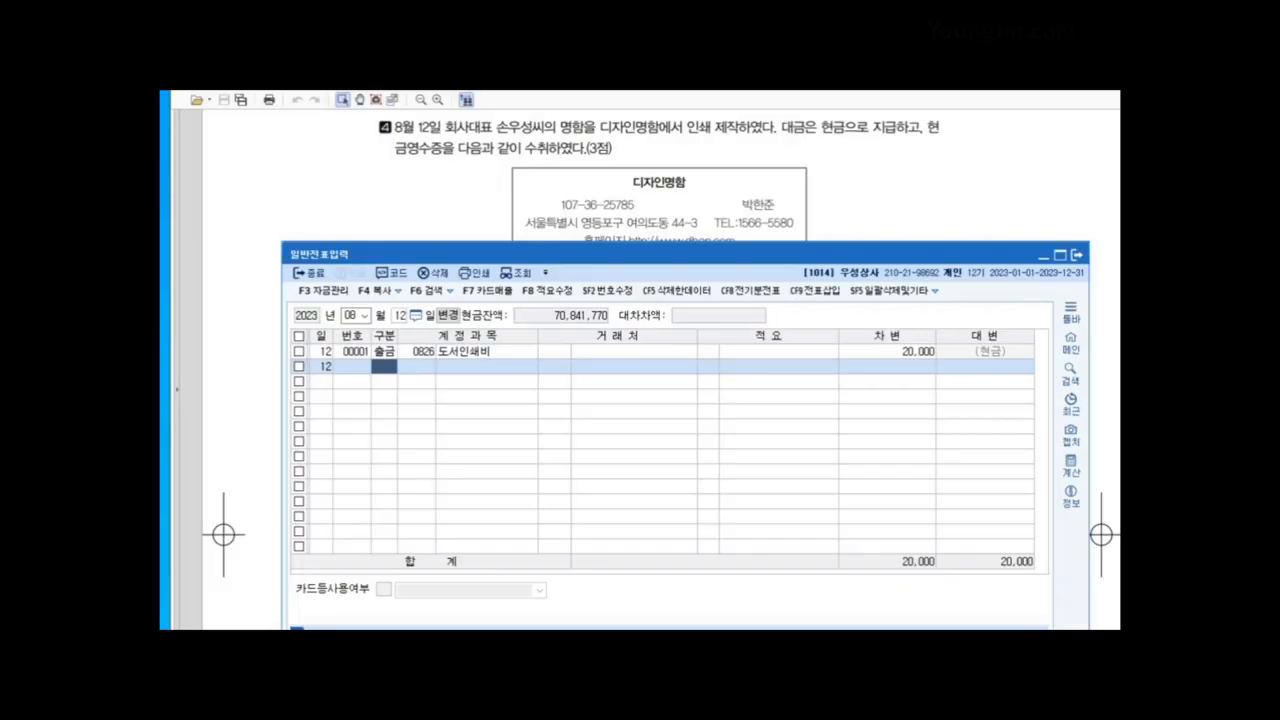
pyautogui.hotkey('alt', 'Tab')
# Step: Scroll the workbook to question 5 and change the journal day to August 18
pyautogui.scroll(-4, 660, 370)
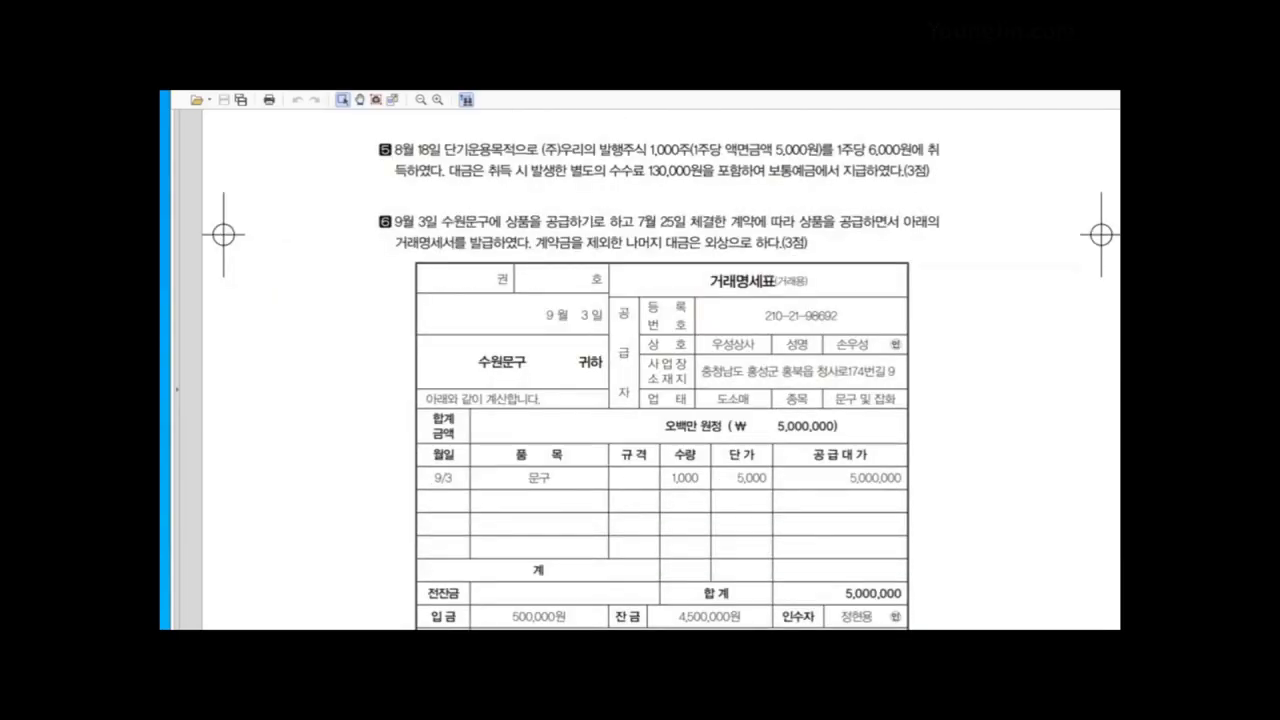
pyautogui.hotkey('alt', 'Tab')
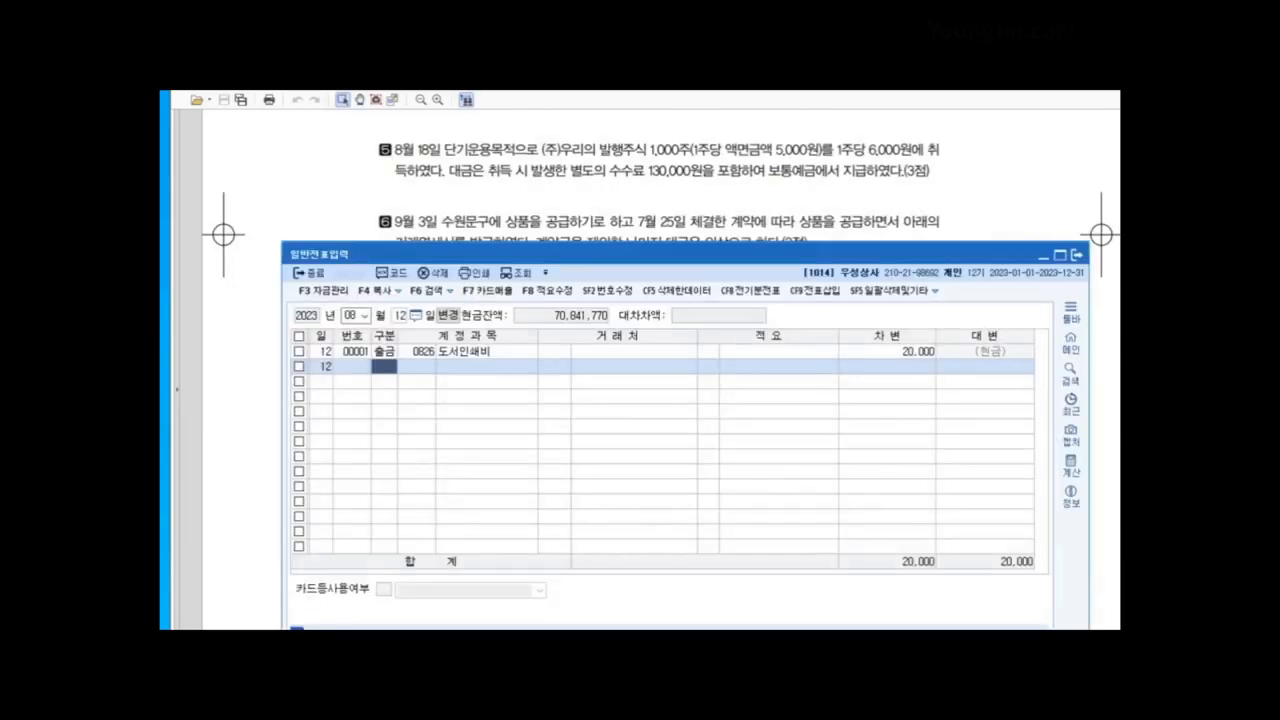
pyautogui.press('Escape')
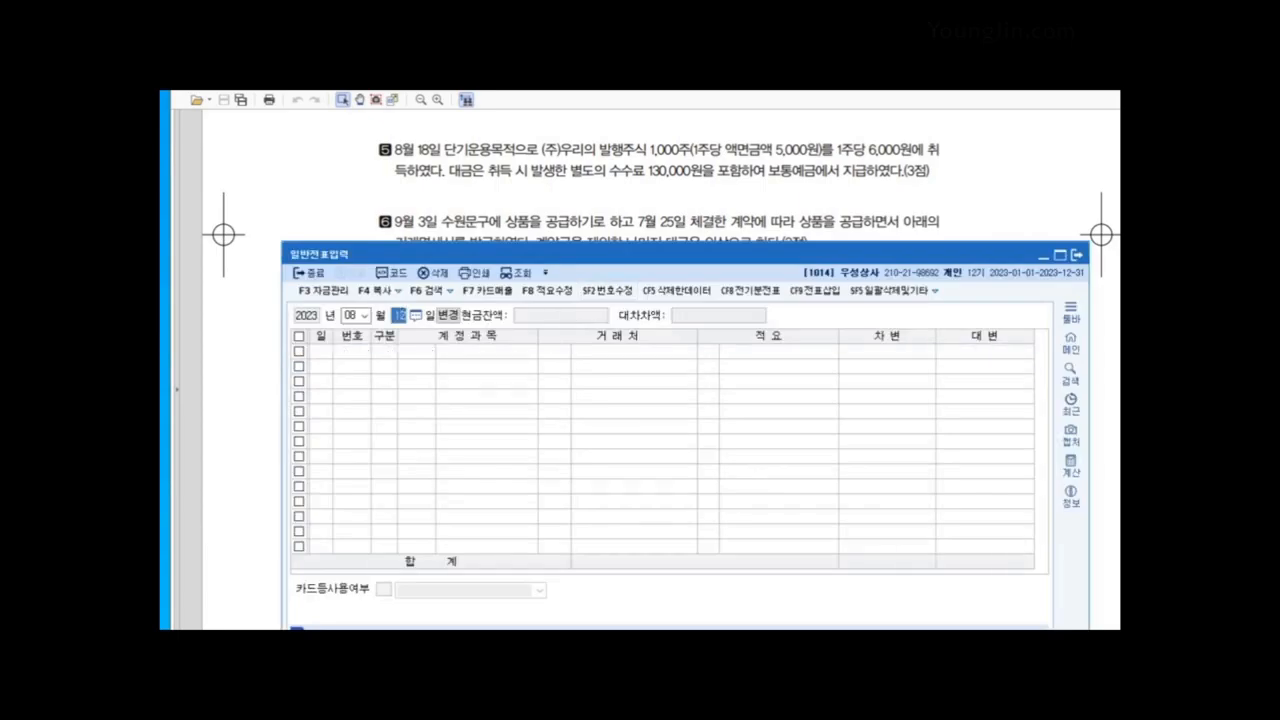
pyautogui.write('18')
pyautogui.press('Return')
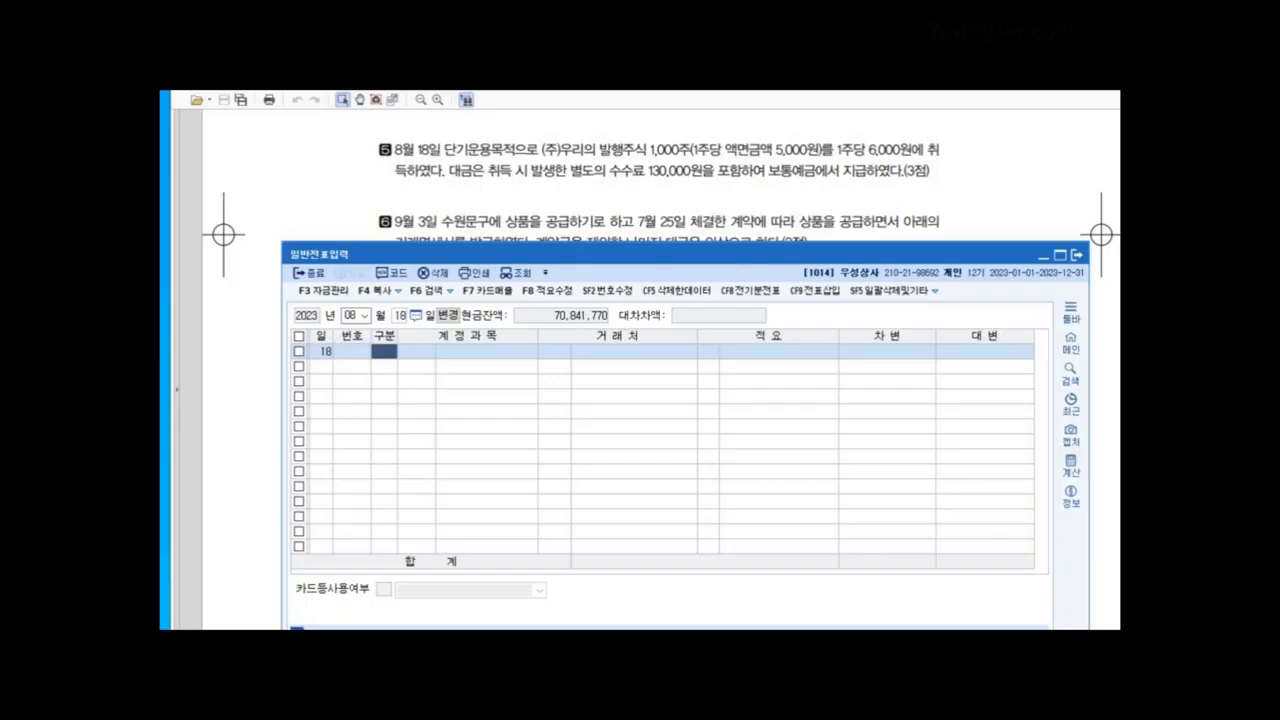
pyautogui.hotkey('alt', 'Tab')
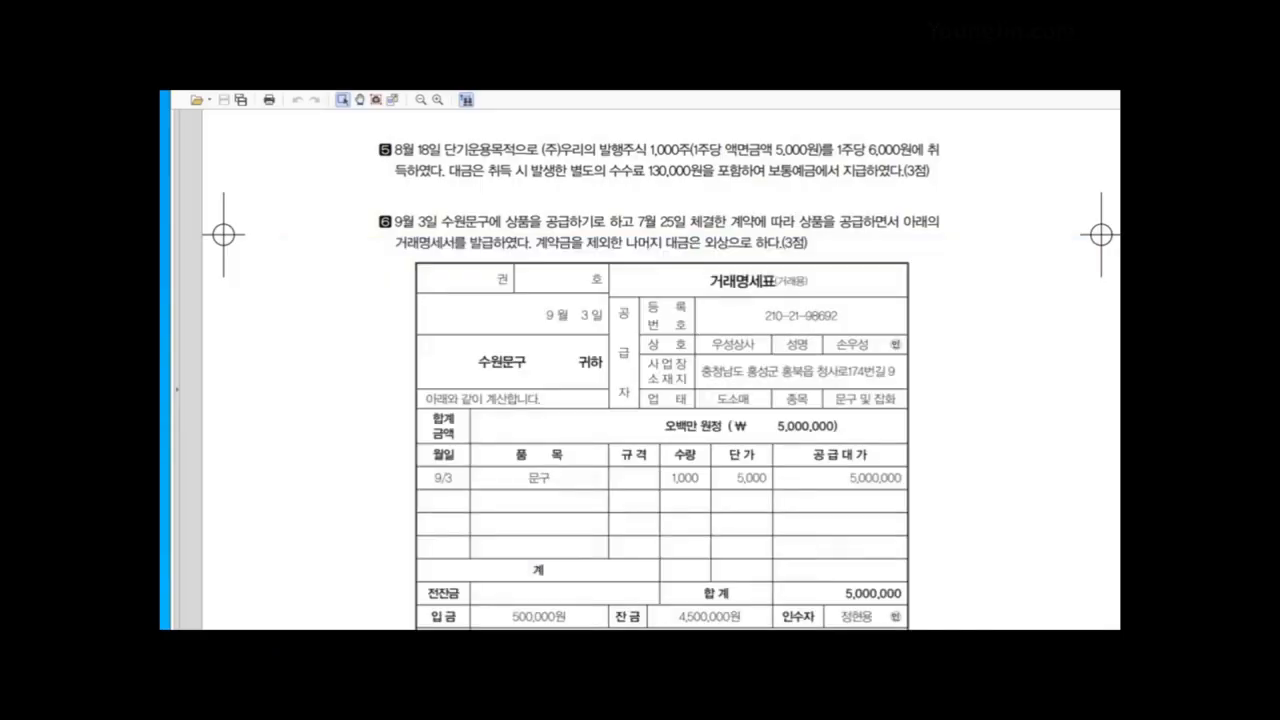
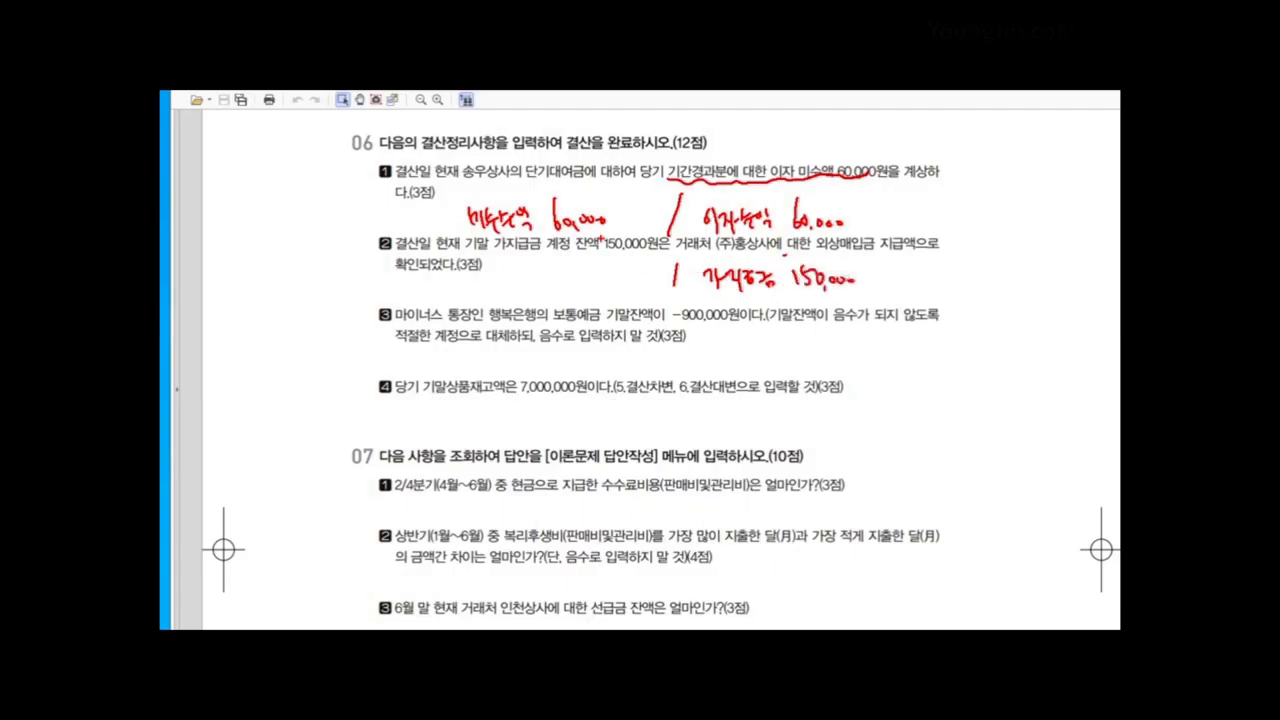
# Step: Jot item 2's entry: 외상매입금 150,000 debit, noting the supplier (주)홍상사
pyautogui.moveTo(464, 275)
pyautogui.mouseDown()
pyautogui.moveTo(482, 294)
pyautogui.moveTo(522, 294)
pyautogui.moveTo(532, 280)
pyautogui.moveTo(586, 294)
pyautogui.mouseUp()
pyautogui.moveTo(600, 270)
pyautogui.mouseDown()
pyautogui.moveTo(600, 288)
pyautogui.moveTo(653, 284)
pyautogui.mouseUp()
pyautogui.moveTo(502, 310)
pyautogui.mouseDown()
pyautogui.moveTo(508, 298)
pyautogui.moveTo(530, 314)
pyautogui.moveTo(540, 300)
pyautogui.moveTo(580, 304)
pyautogui.moveTo(556, 330)
pyautogui.mouseUp()
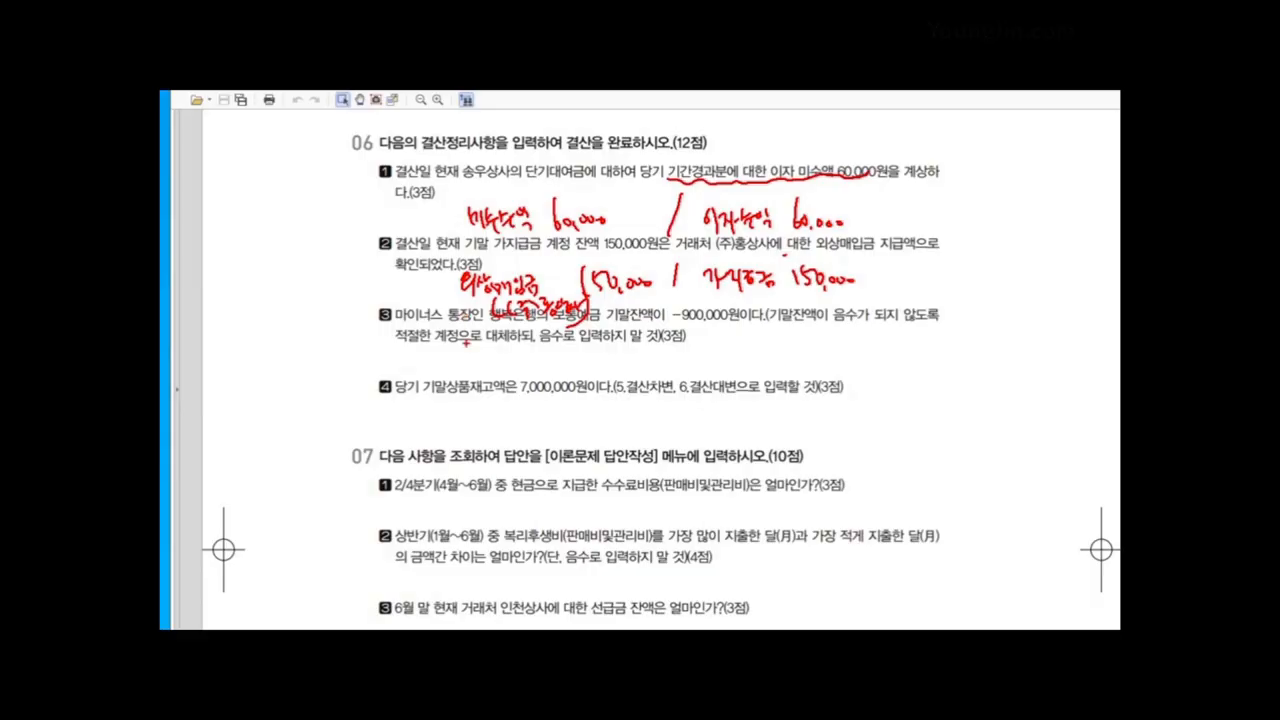
# Step: Write item 3 as 보통예금 900,000 / 단기차입금 900,000 with the lending bank, then erase all ink
pyautogui.moveTo(677, 346); pyautogui.dragTo(665, 390)
pyautogui.moveTo(483, 346)
pyautogui.mouseDown()
pyautogui.moveTo(484, 368)
pyautogui.moveTo(543, 380)
pyautogui.mouseUp()
pyautogui.moveTo(706, 348)
pyautogui.mouseDown()
pyautogui.moveTo(728, 374)
pyautogui.moveTo(766, 380)
pyautogui.moveTo(791, 366)
pyautogui.mouseUp()
pyautogui.moveTo(781, 366)
pyautogui.mouseDown()
pyautogui.moveTo(832, 378)
pyautogui.moveTo(882, 364)
pyautogui.mouseUp()
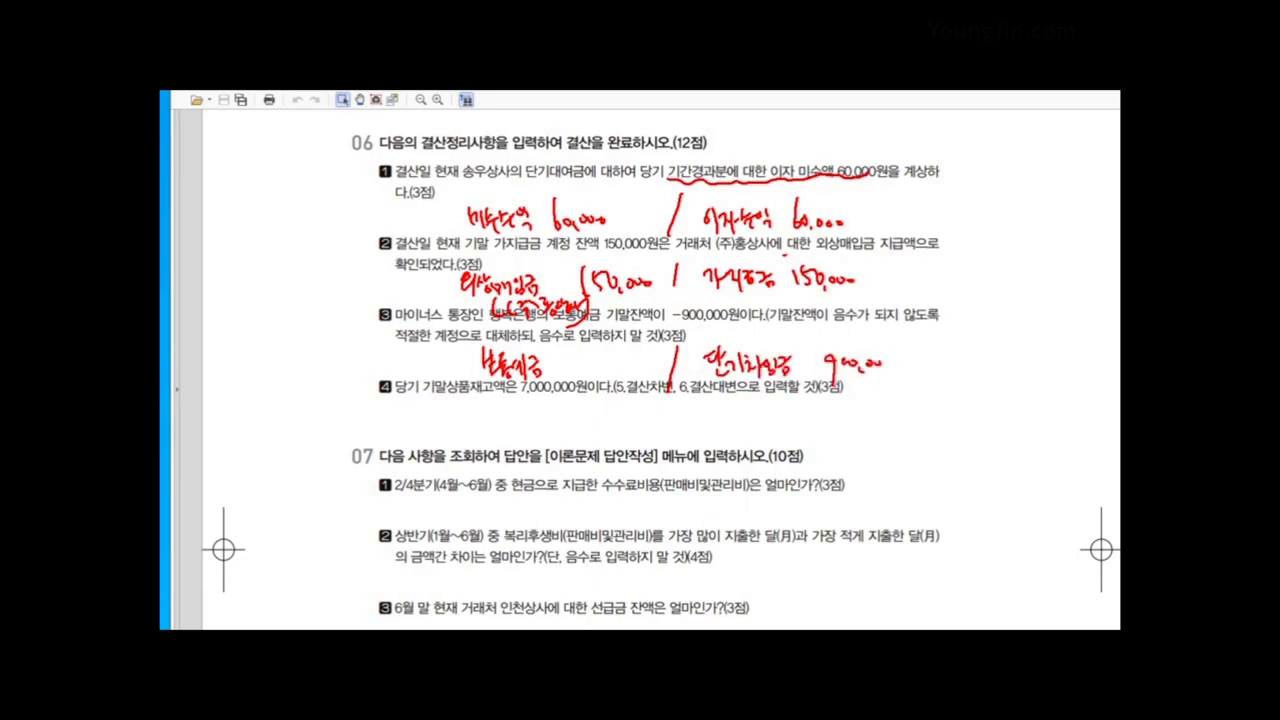
pyautogui.moveTo(576, 358)
pyautogui.mouseDown()
pyautogui.moveTo(566, 382)
pyautogui.moveTo(596, 366)
pyautogui.mouseUp()
pyautogui.moveTo(604, 368); pyautogui.dragTo(636, 371)
pyautogui.moveTo(748, 380)
pyautogui.mouseDown()
pyautogui.moveTo(735, 378)
pyautogui.moveTo(745, 392)
pyautogui.moveTo(805, 385)
pyautogui.moveTo(806, 403)
pyautogui.mouseUp()
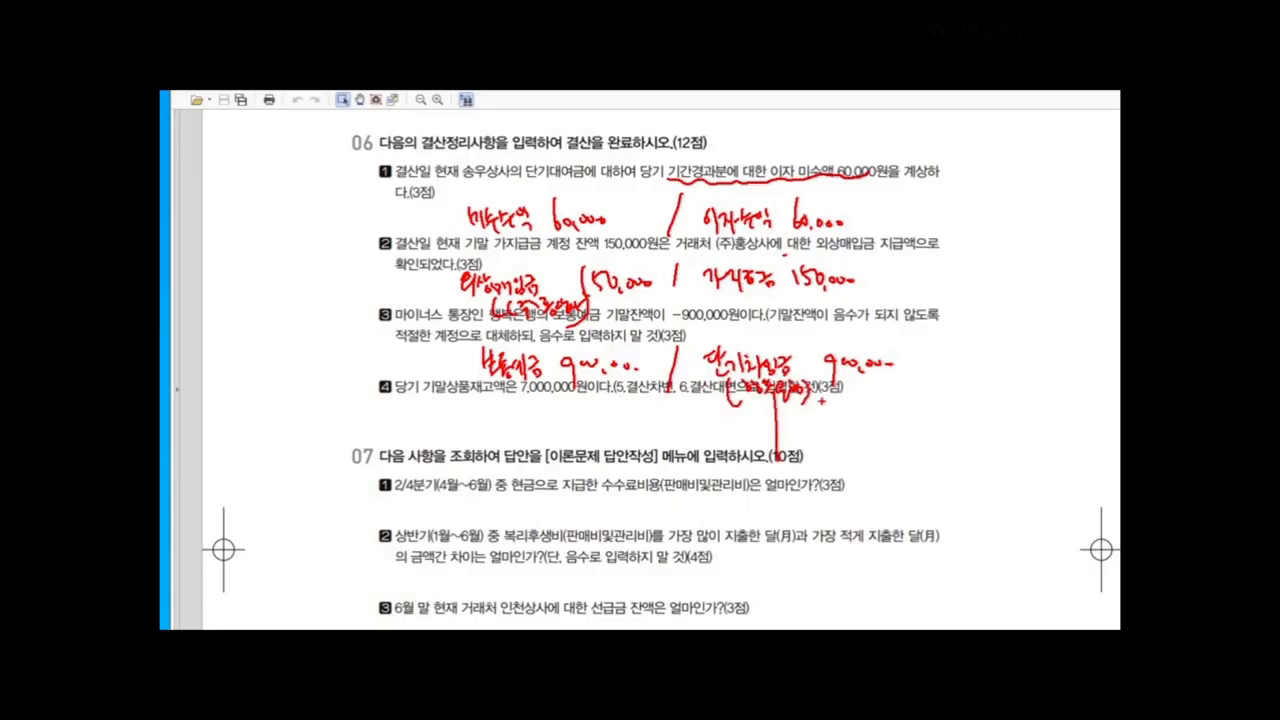
pyautogui.press('Escape')
pyautogui.press('Escape')
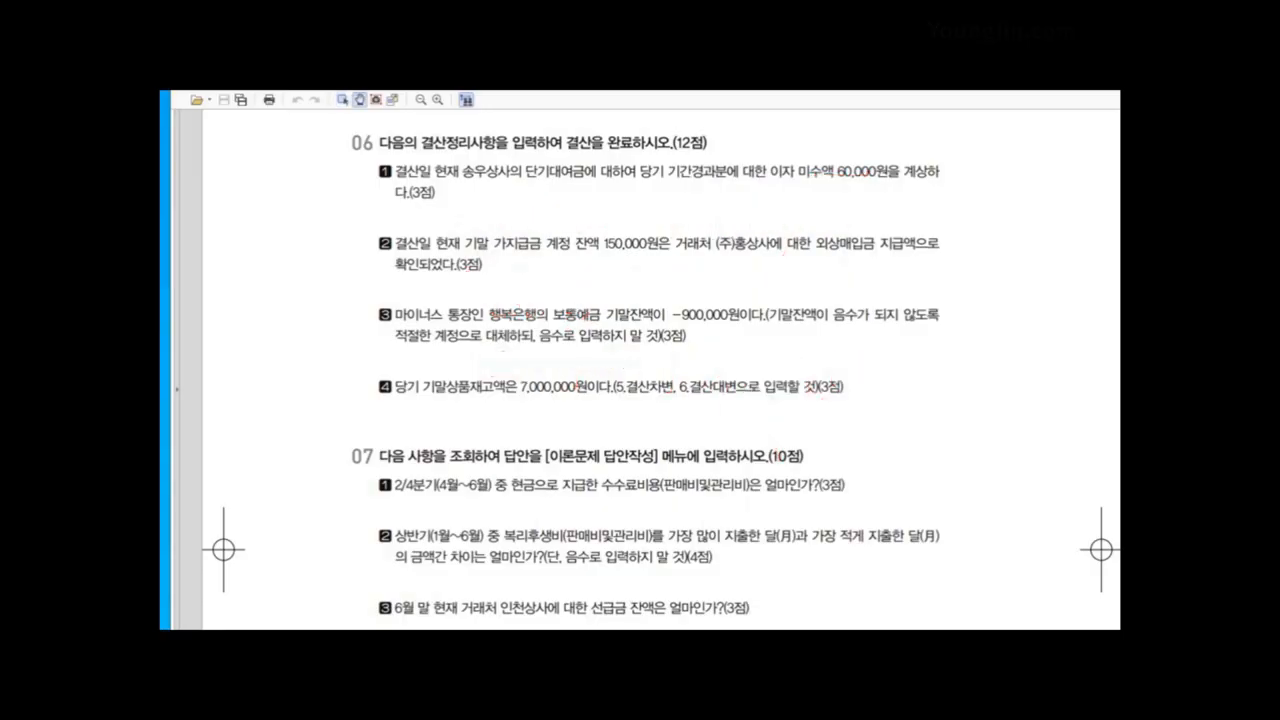
# Step: In 일반전표입력 on 12/31, record 미수수익 60,000 debit against 이자수익 60,000 credit
pyautogui.hotkey('alt', 'Tab')
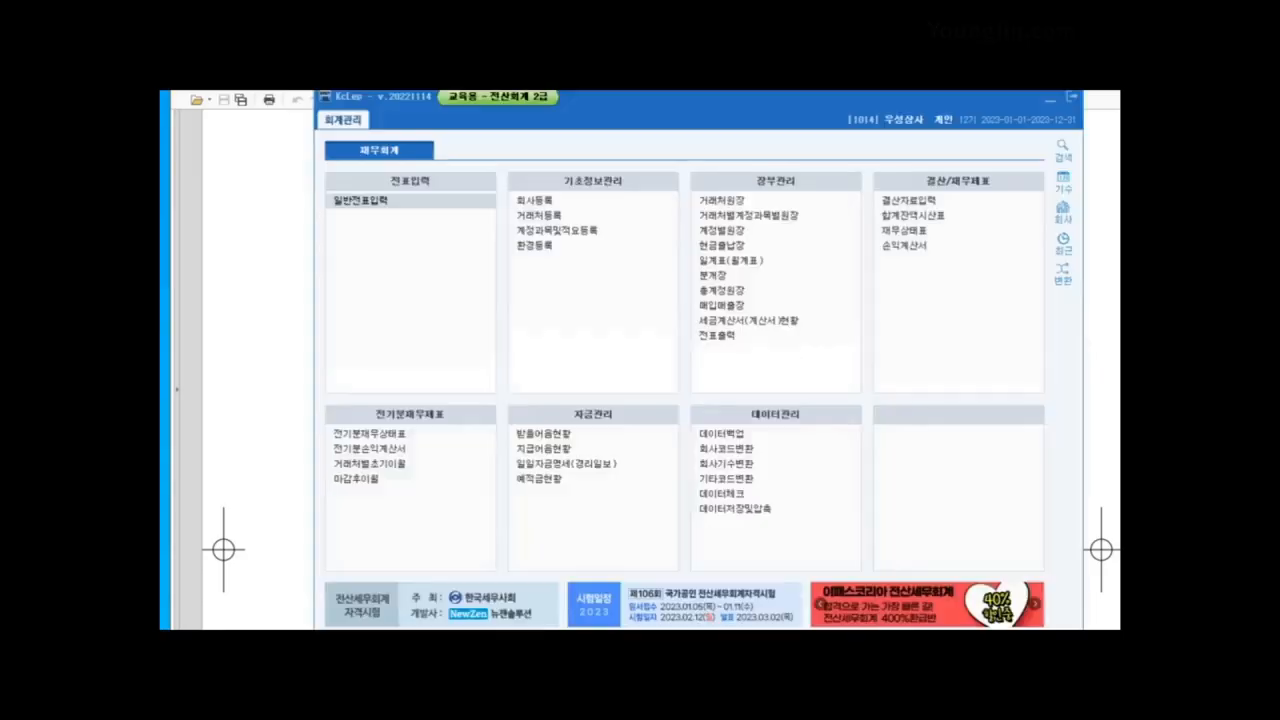
pyautogui.click(360, 201)
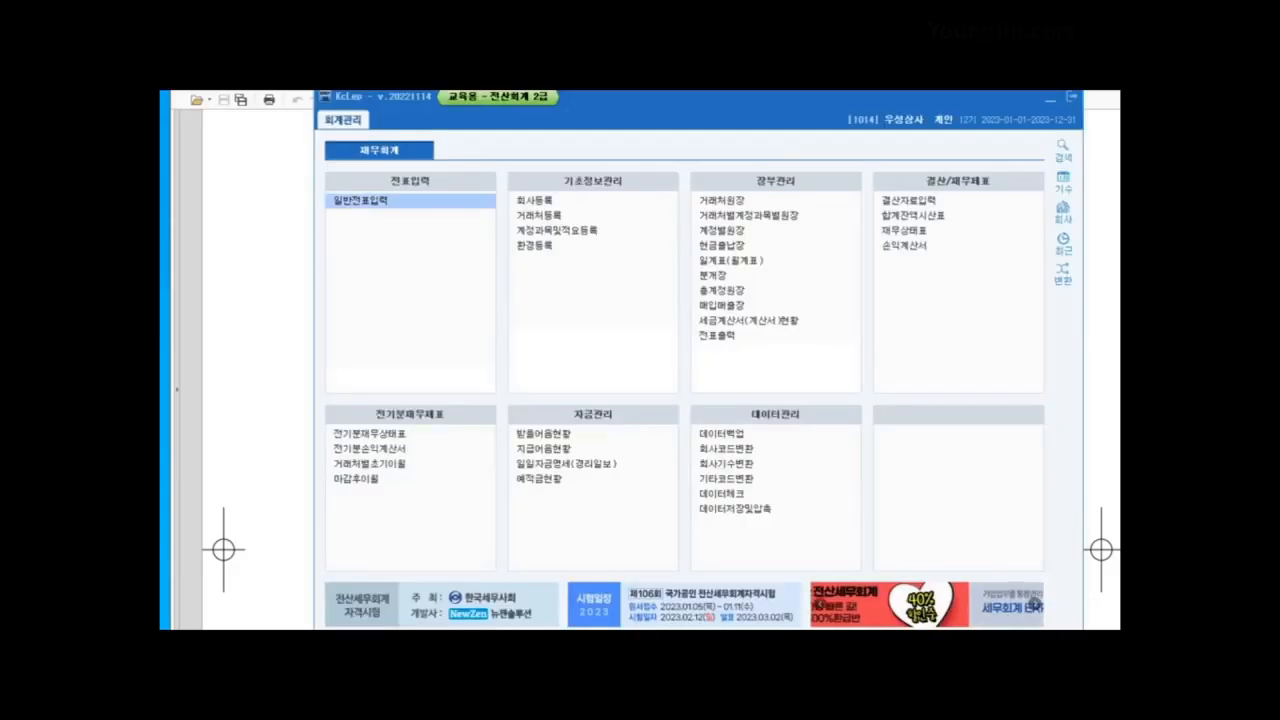
pyautogui.write('1231')
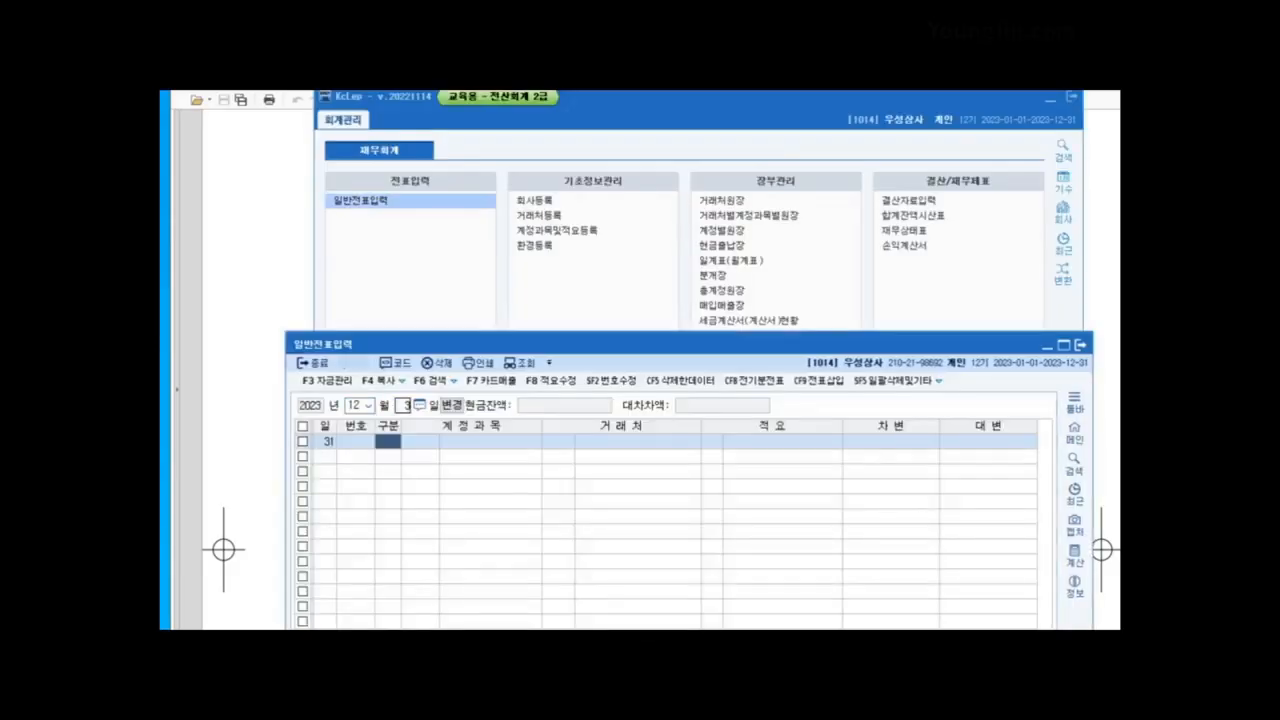
pyautogui.moveTo(740, 344); pyautogui.dragTo(742, 132)
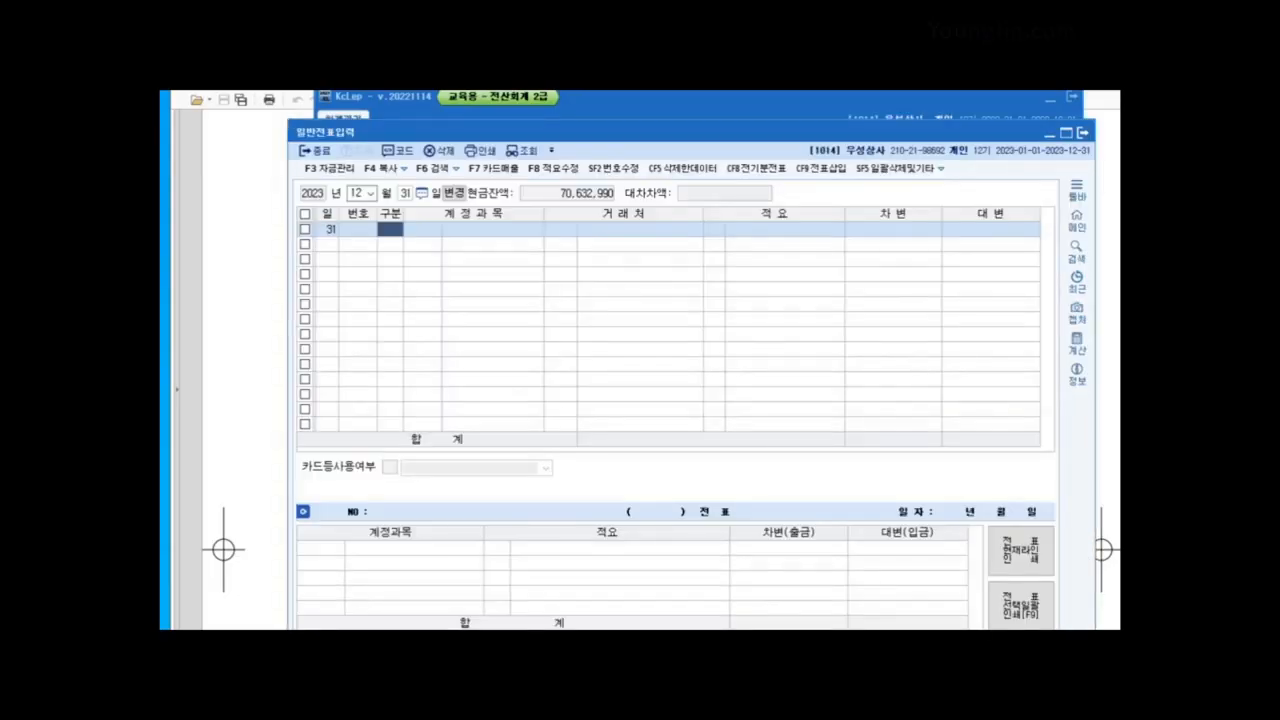
pyautogui.write('3')
pyautogui.press('Return')
pyautogui.write('116')
pyautogui.press('Return')
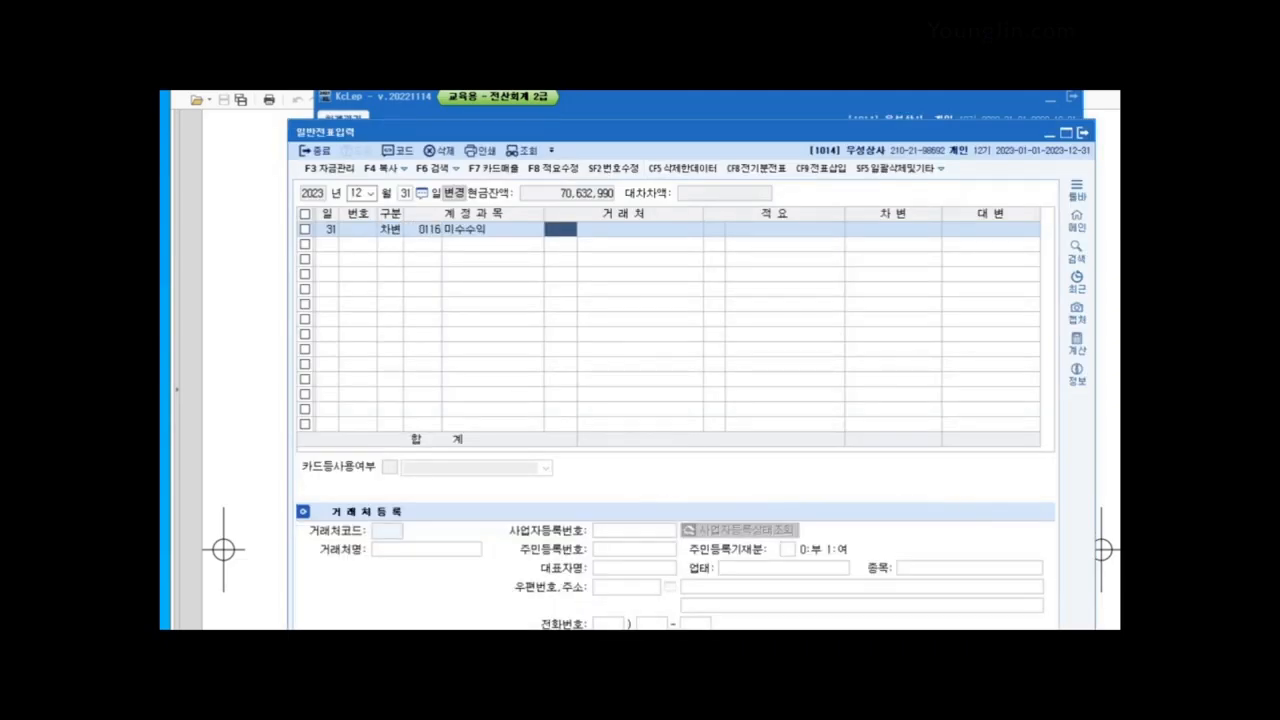
pyautogui.press('Return')
pyautogui.press('Return')
pyautogui.write('600000')
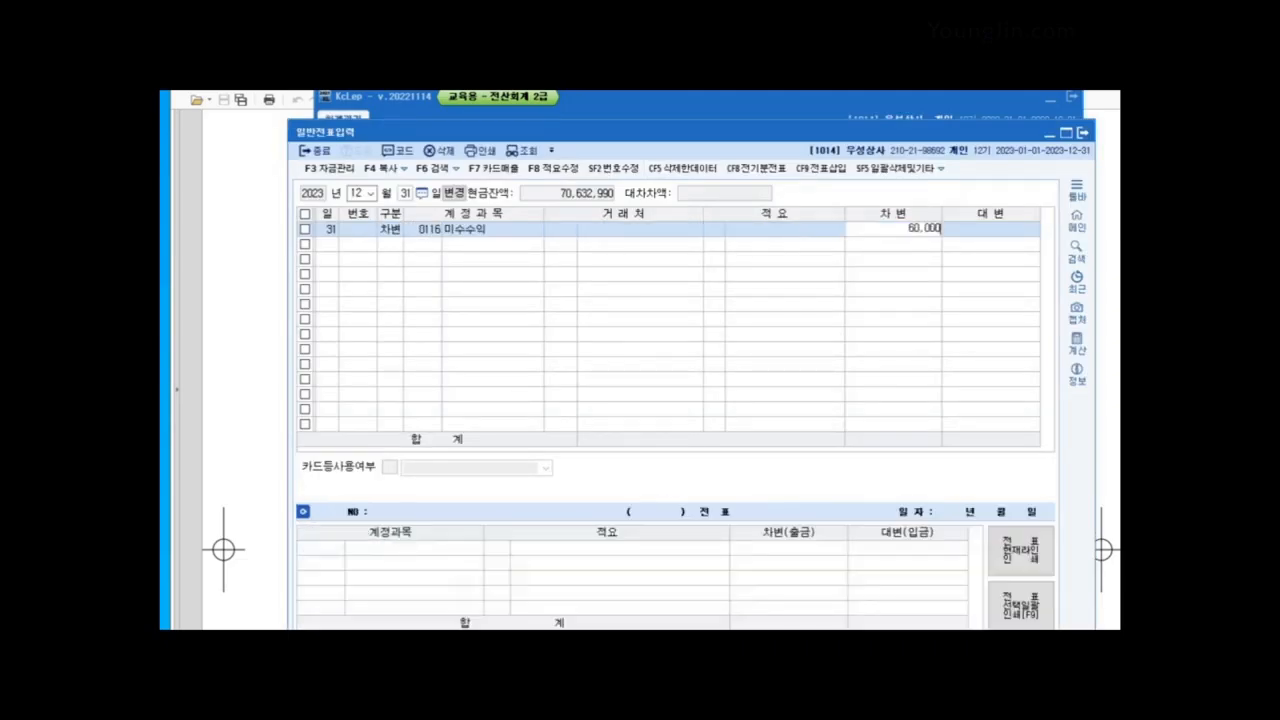
pyautogui.press('Return')
pyautogui.write('4')
pyautogui.press('Return')
pyautogui.write('901')
pyautogui.press('Return')
pyautogui.press('Return')
pyautogui.press('Return')
pyautogui.press('Return')
pyautogui.write('3')
pyautogui.press('Return')
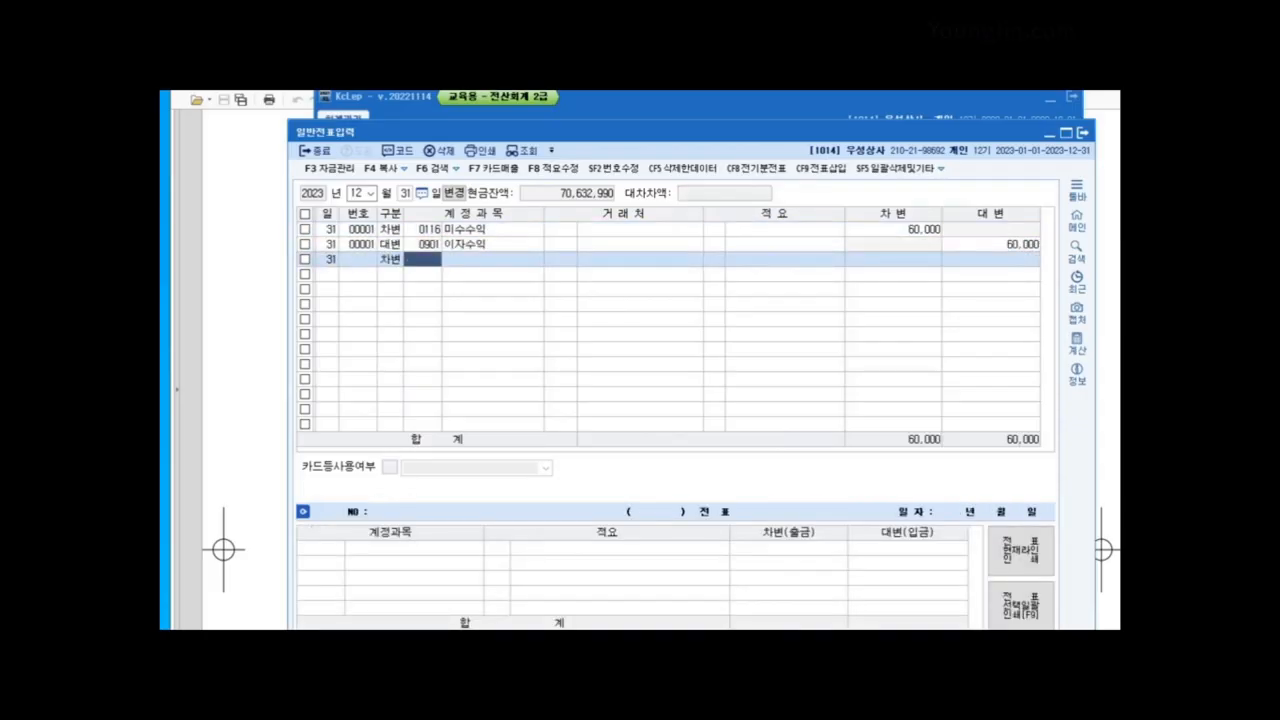
pyautogui.write('251')
# Step: Record 외상매입금 150,000 for 홍상사 as debit against 가지급금 150,000 credit
pyautogui.press('Return')
pyautogui.write('홍')
pyautogui.press('Return')
pyautogui.press('Return')
pyautogui.press('Return')
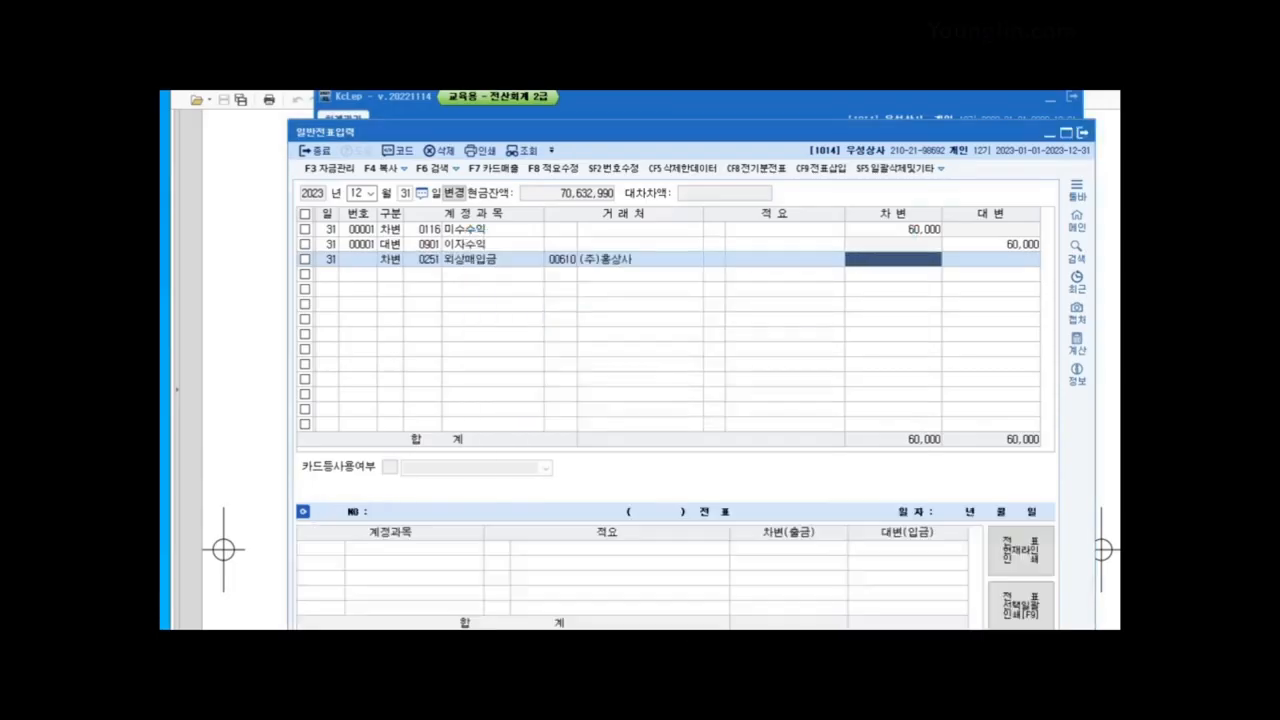
pyautogui.write('150000')
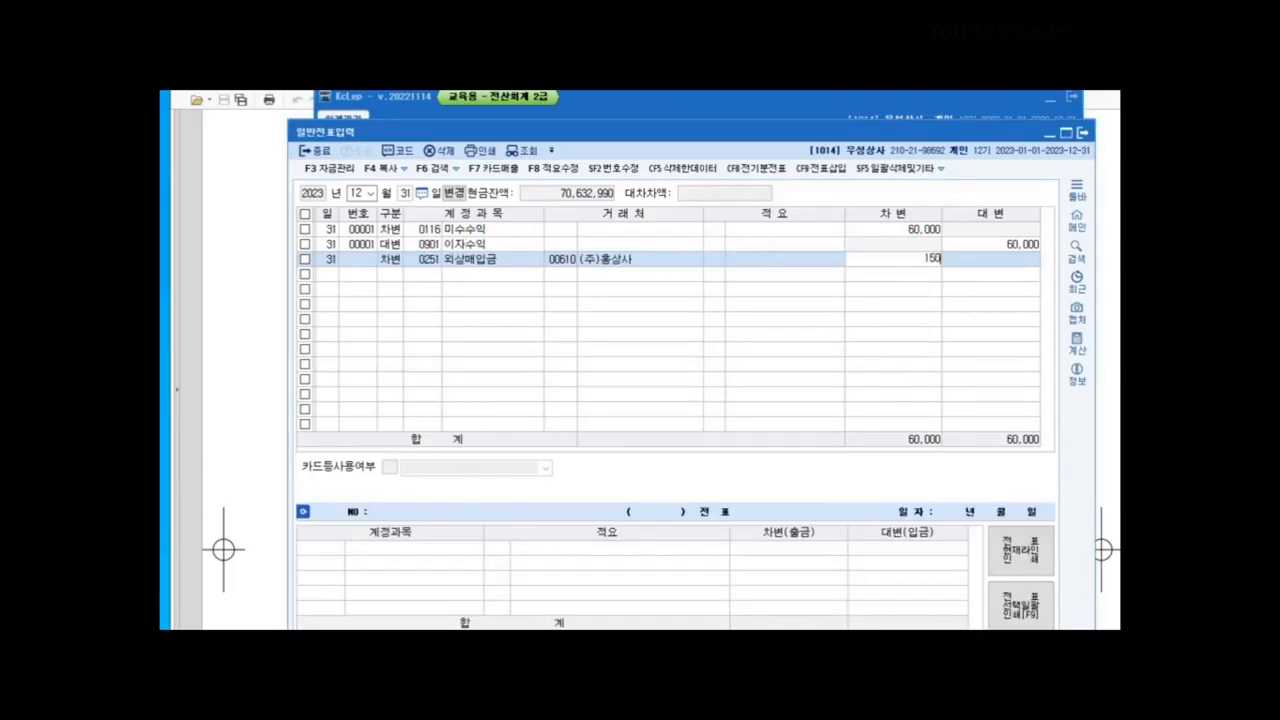
pyautogui.press('Return')
pyautogui.press('Return')
pyautogui.write('4')
pyautogui.press('Return')
pyautogui.write('134')
pyautogui.press('Return')
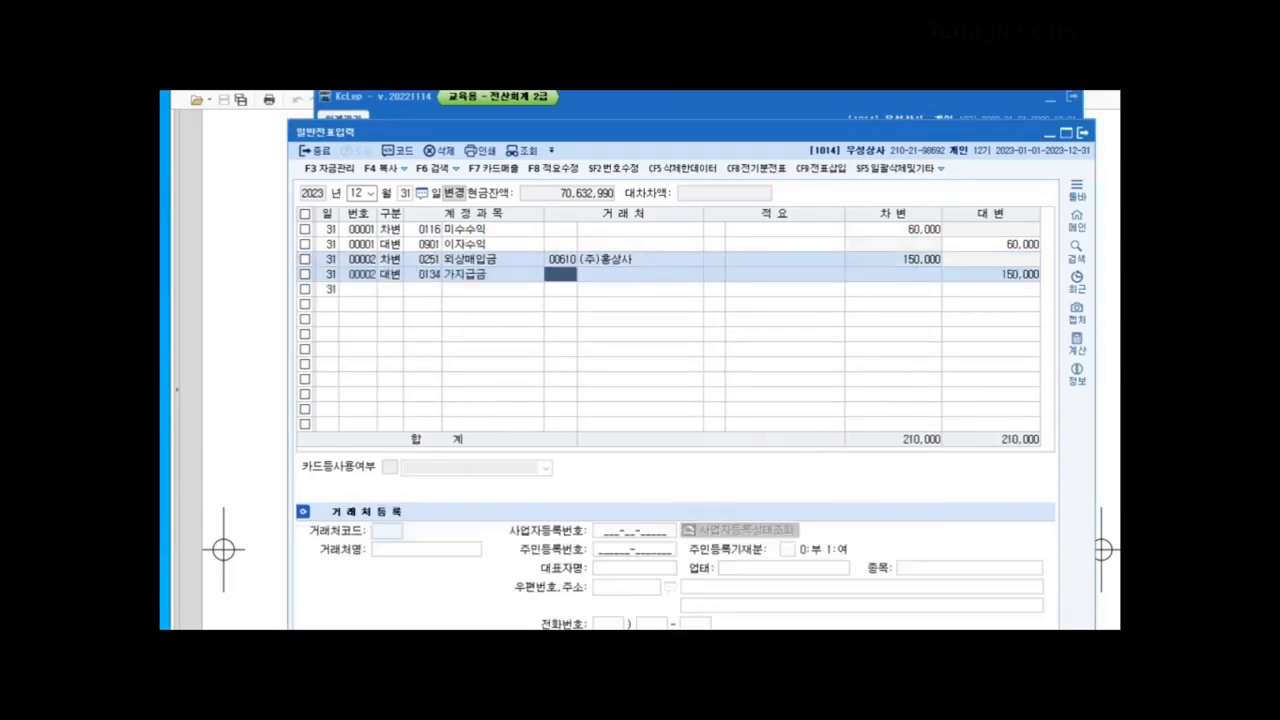
pyautogui.press('Return')
pyautogui.press('Return')
pyautogui.press('Return')
# Step: Record 보통예금 900,000 debit against 단기차입금 900,000 from 행복은행 (98003), then close KcLep's window
pyautogui.write('3')
pyautogui.press('Return')
pyautogui.write('103')
pyautogui.press('Return')
pyautogui.press('Return')
pyautogui.press('Return')
pyautogui.press('Return')
pyautogui.write('900000')
pyautogui.press('Return')
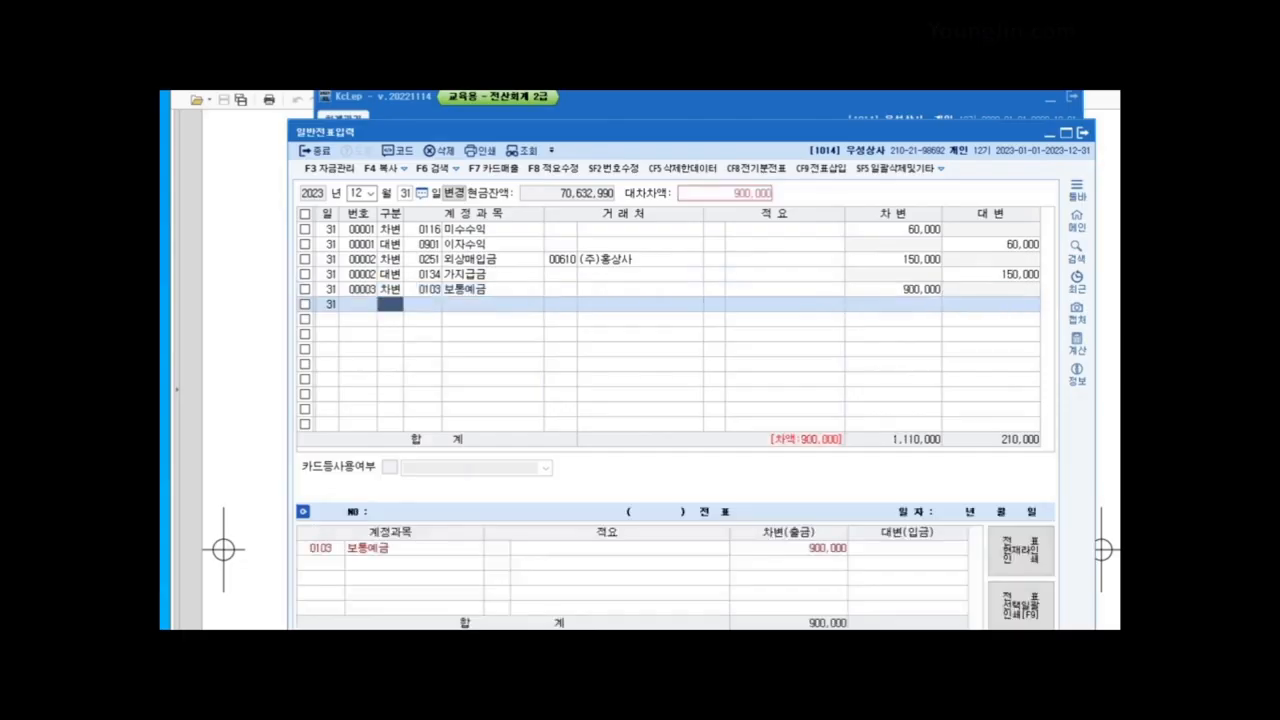
pyautogui.write('4')
pyautogui.press('Return')
pyautogui.write('260')
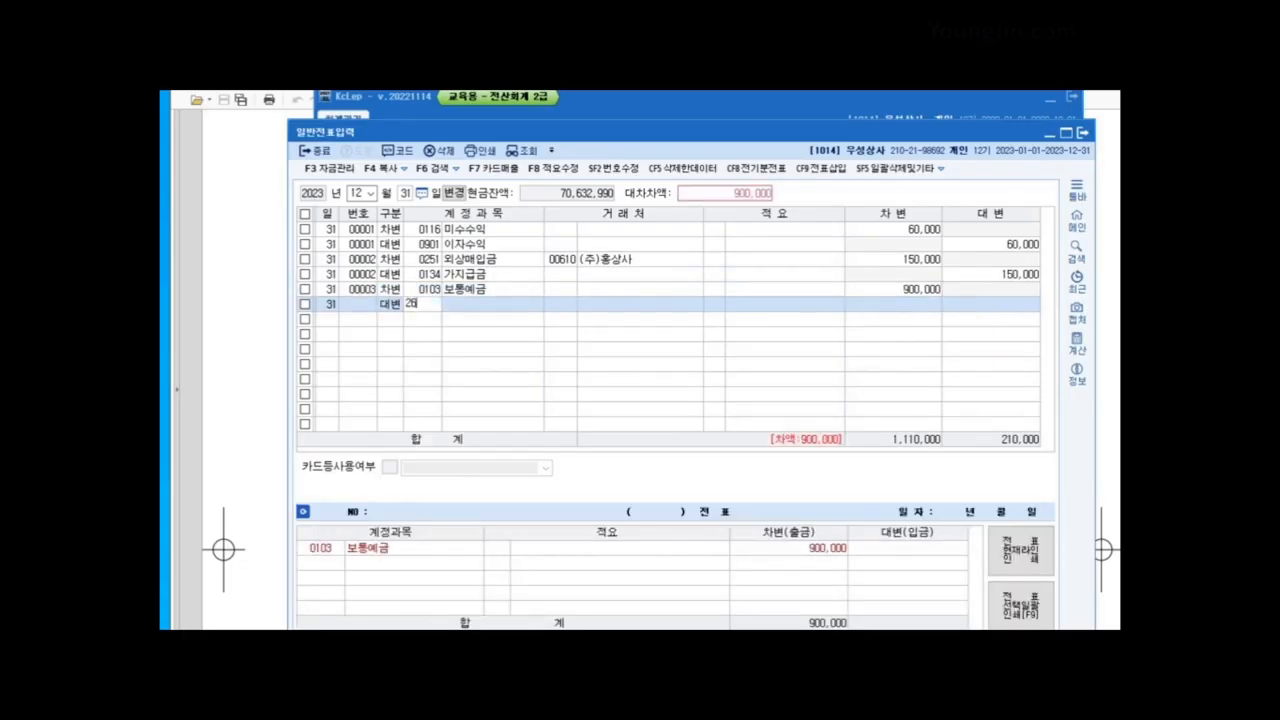
pyautogui.press('Return')
pyautogui.write('98003')
pyautogui.press('Return')
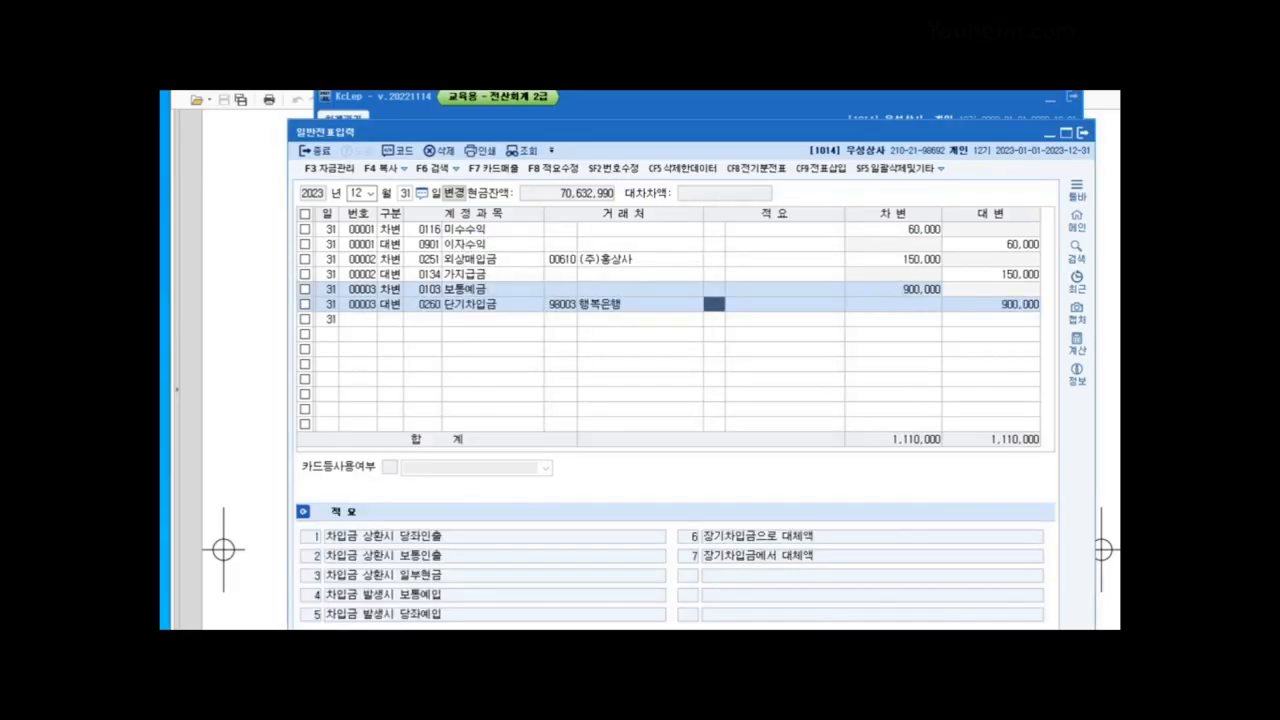
pyautogui.press('Escape')
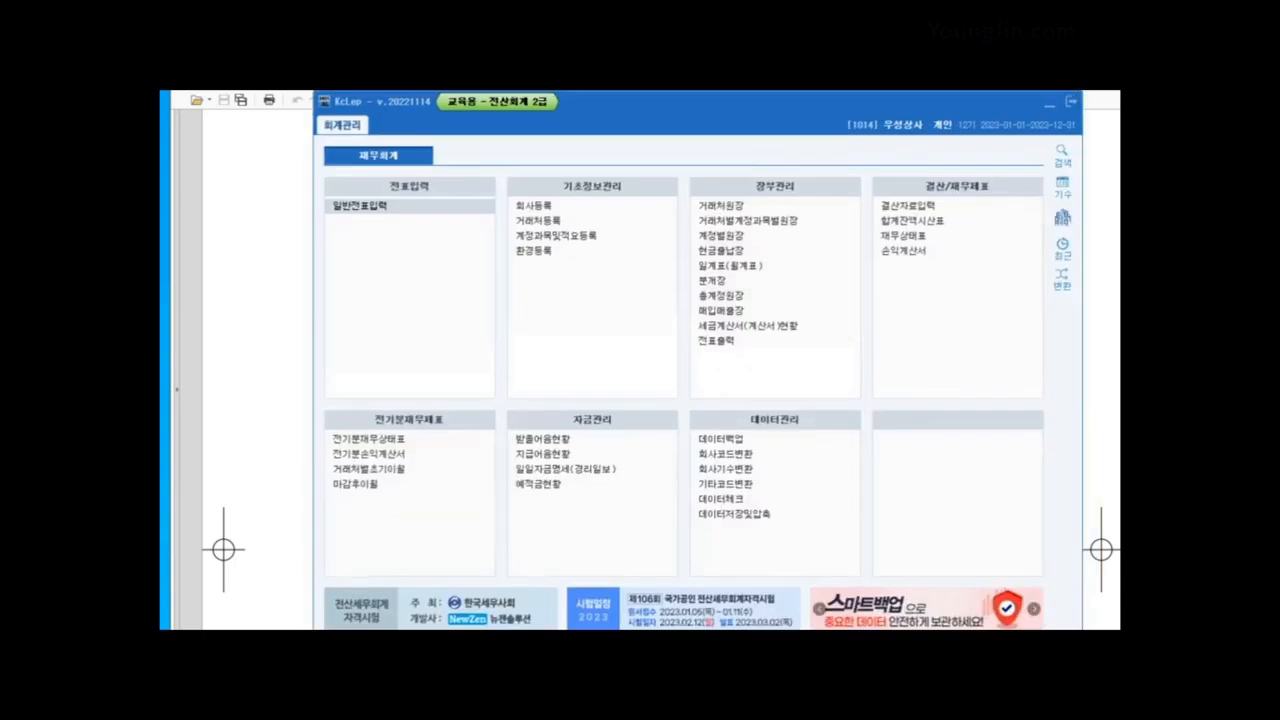
pyautogui.click(1049, 104)
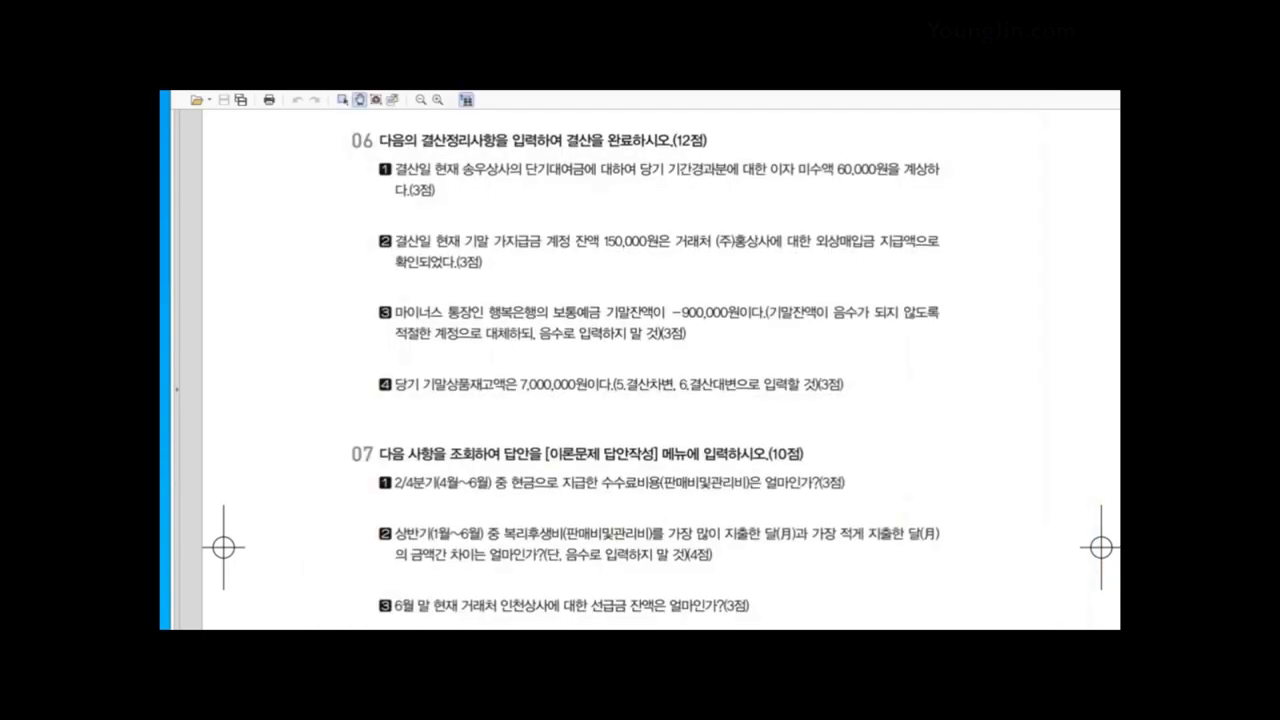
# Step: Scroll the exam down to item 07's ledger lookup questions, then return to KcLep
pyautogui.scroll(-3, 660, 370)
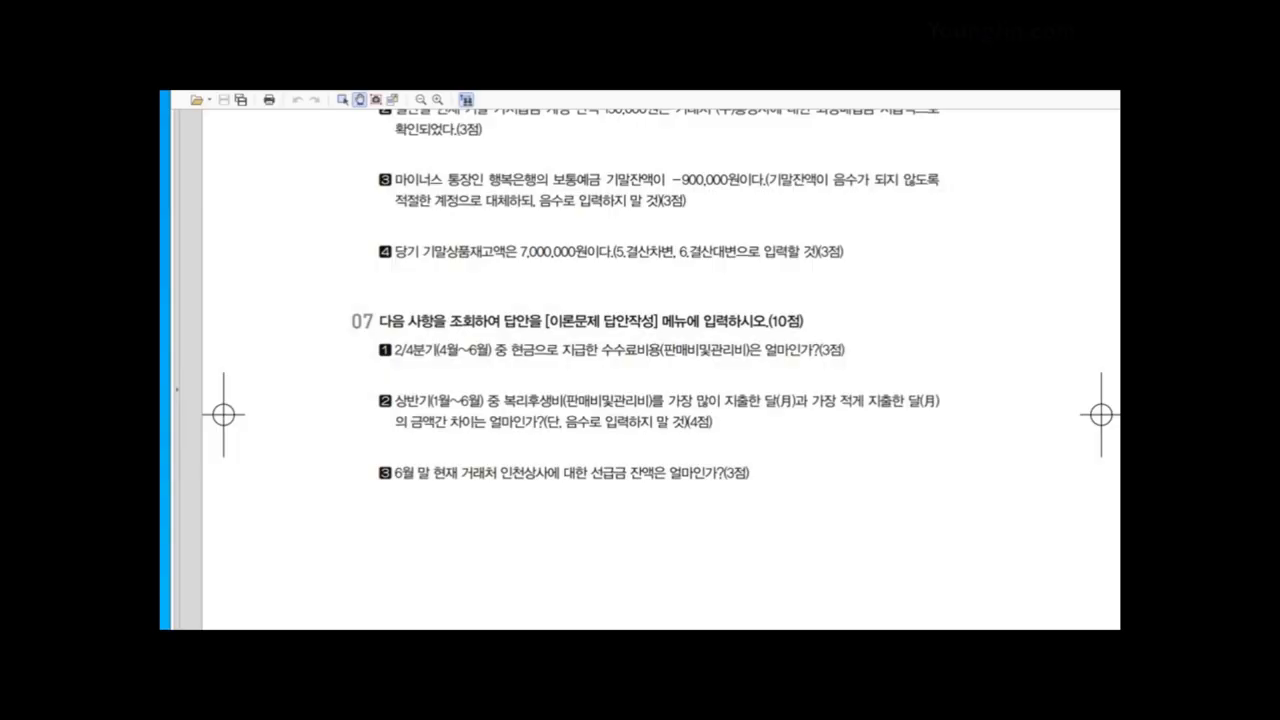
pyautogui.hotkey('alt', 'Tab')
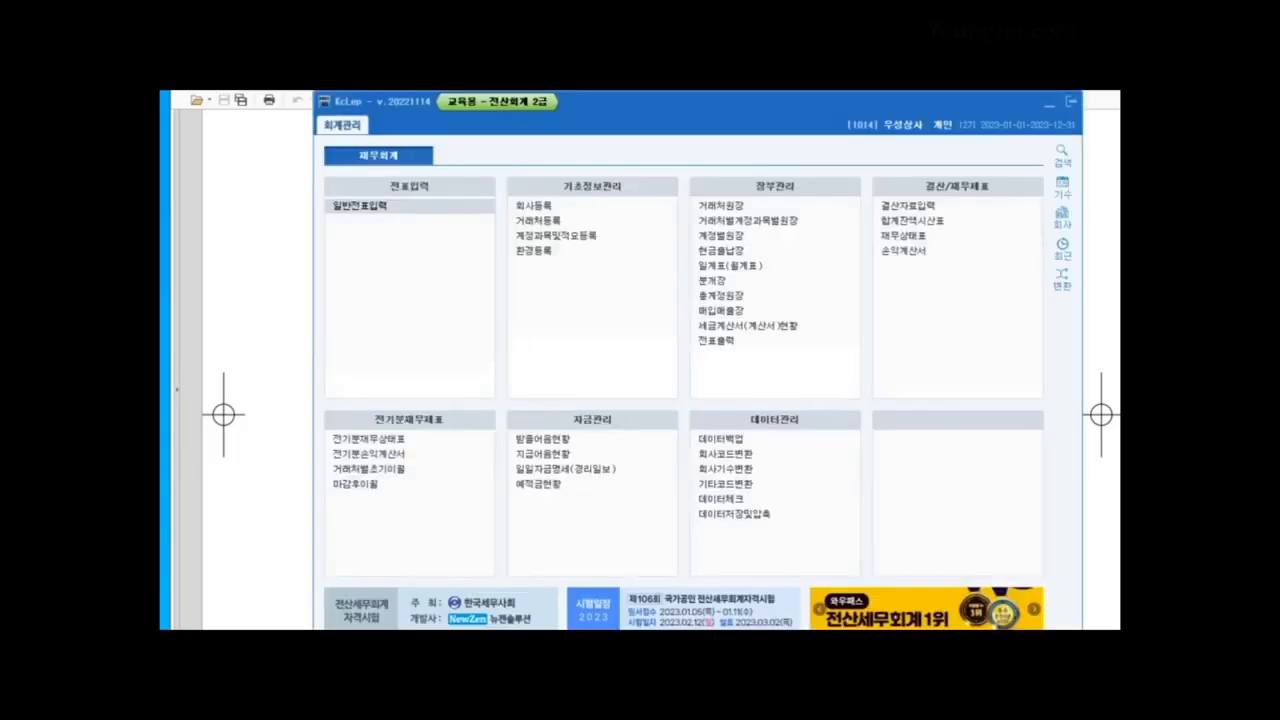
# Step: In 결산자료입력 for months 01–12, enter 7,000,000 ending merchandise inventory and add the closing entries
pyautogui.click(908, 206)
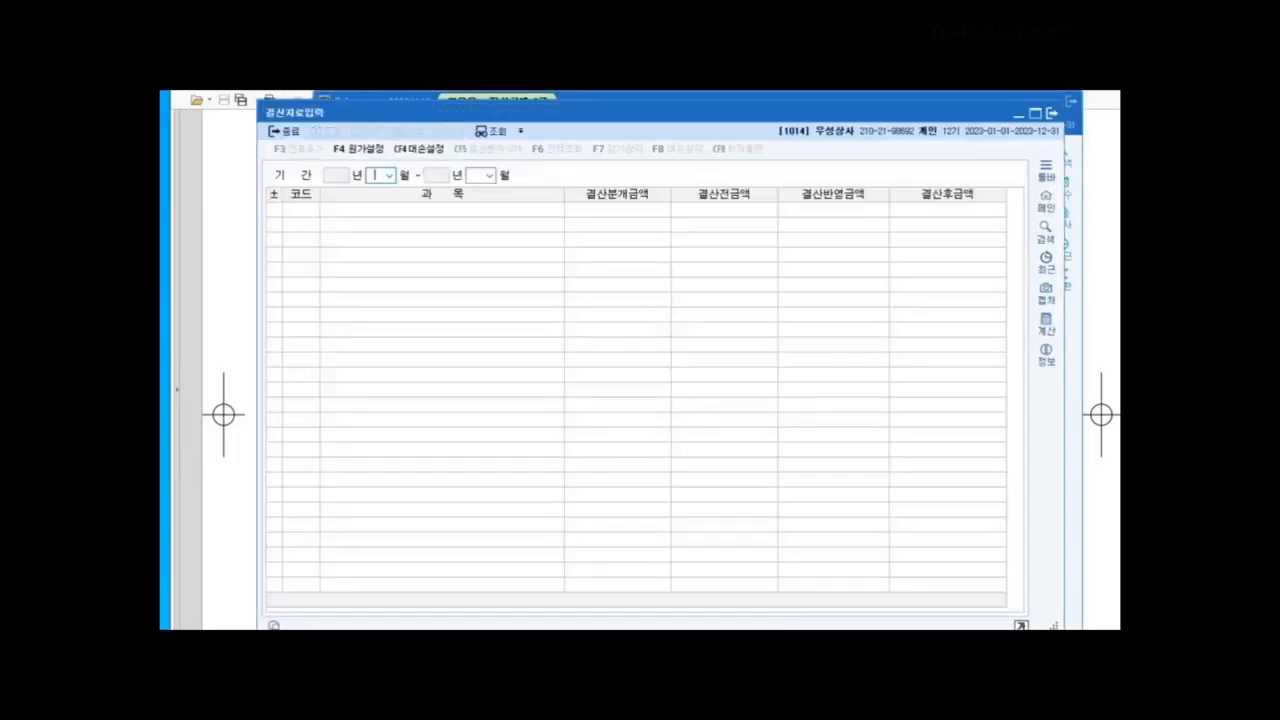
pyautogui.write('01')
pyautogui.press('Return')
pyautogui.write('12')
pyautogui.press('Return')
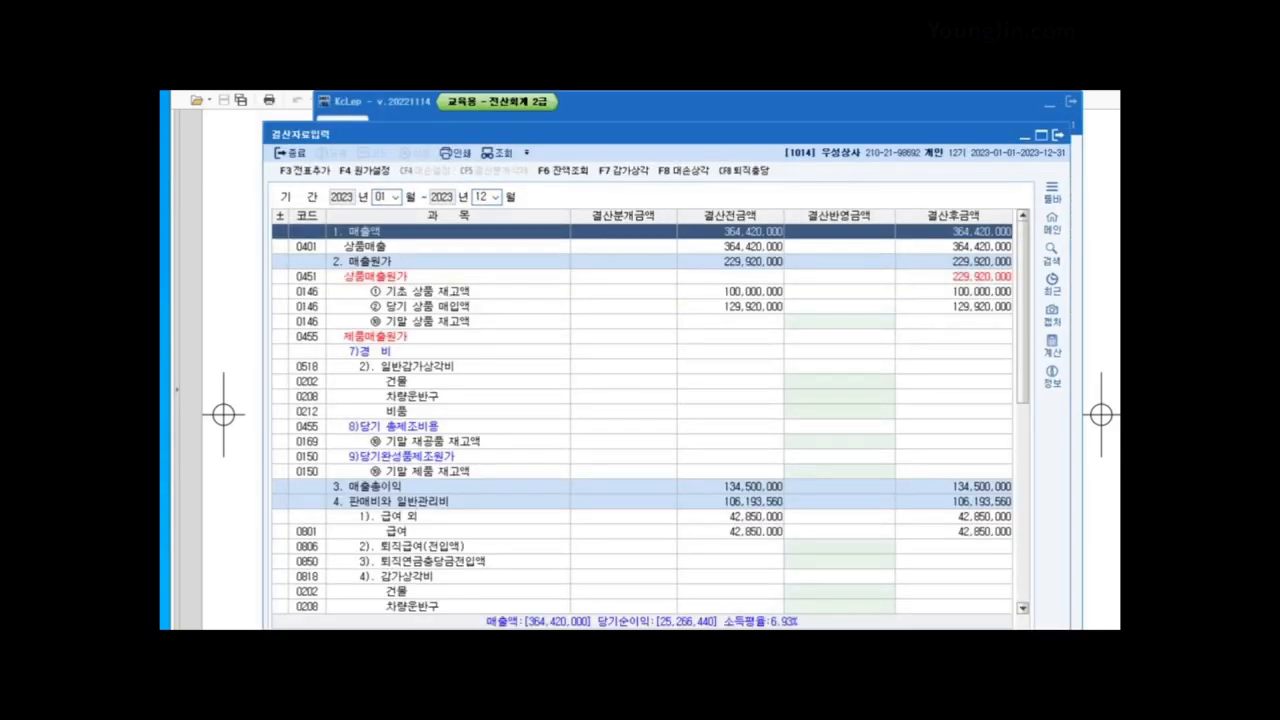
pyautogui.click(839, 321)
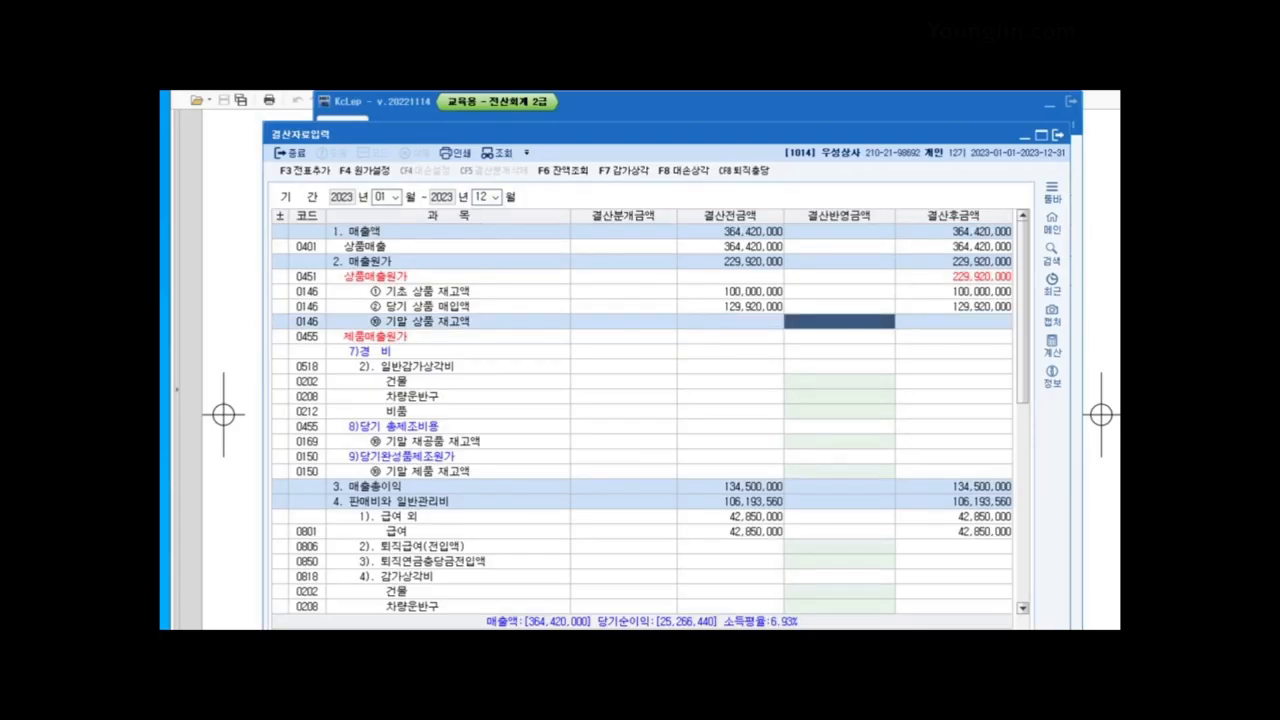
pyautogui.write('7000000')
pyautogui.press('Return')
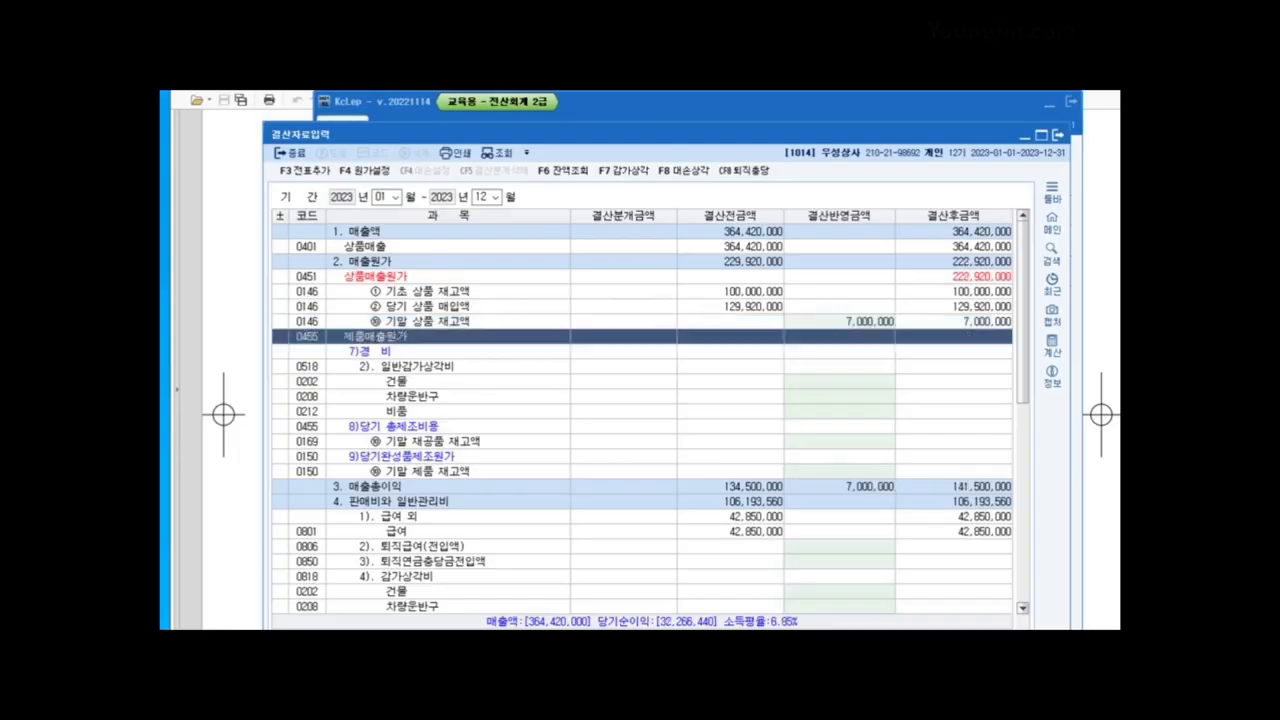
pyautogui.press('F3')
pyautogui.press('Return')
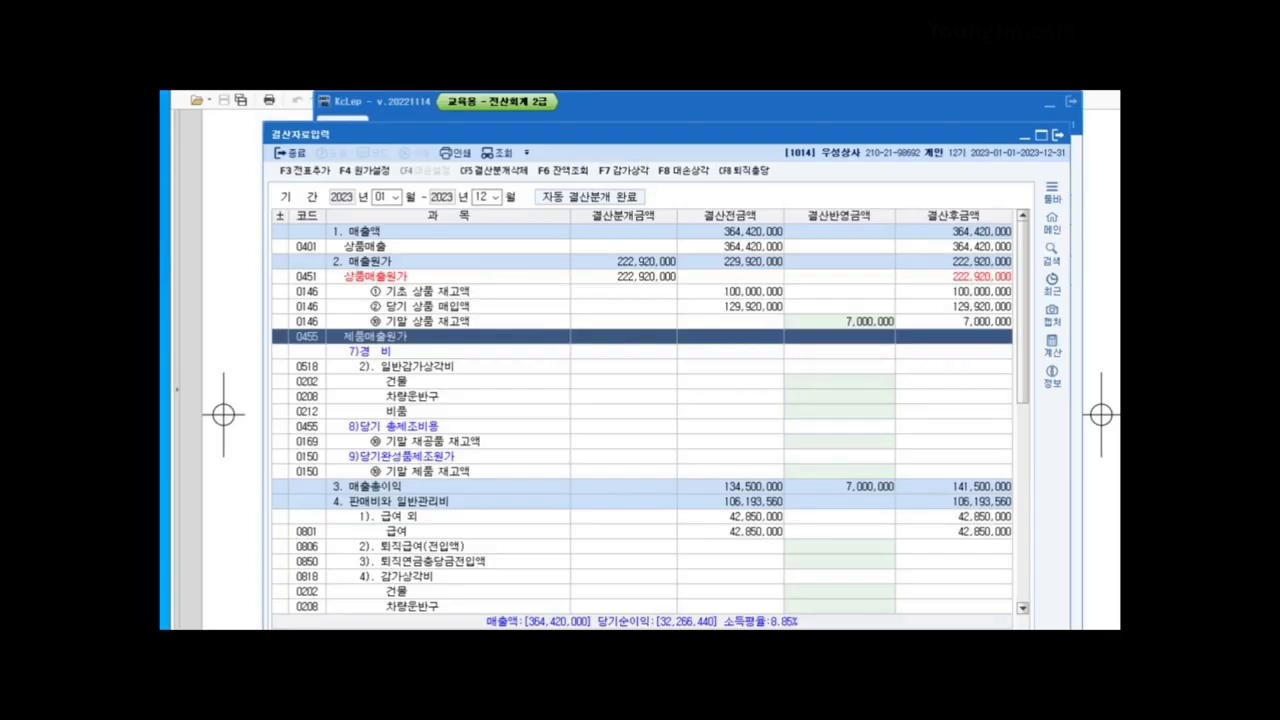
pyautogui.click(1058, 135)
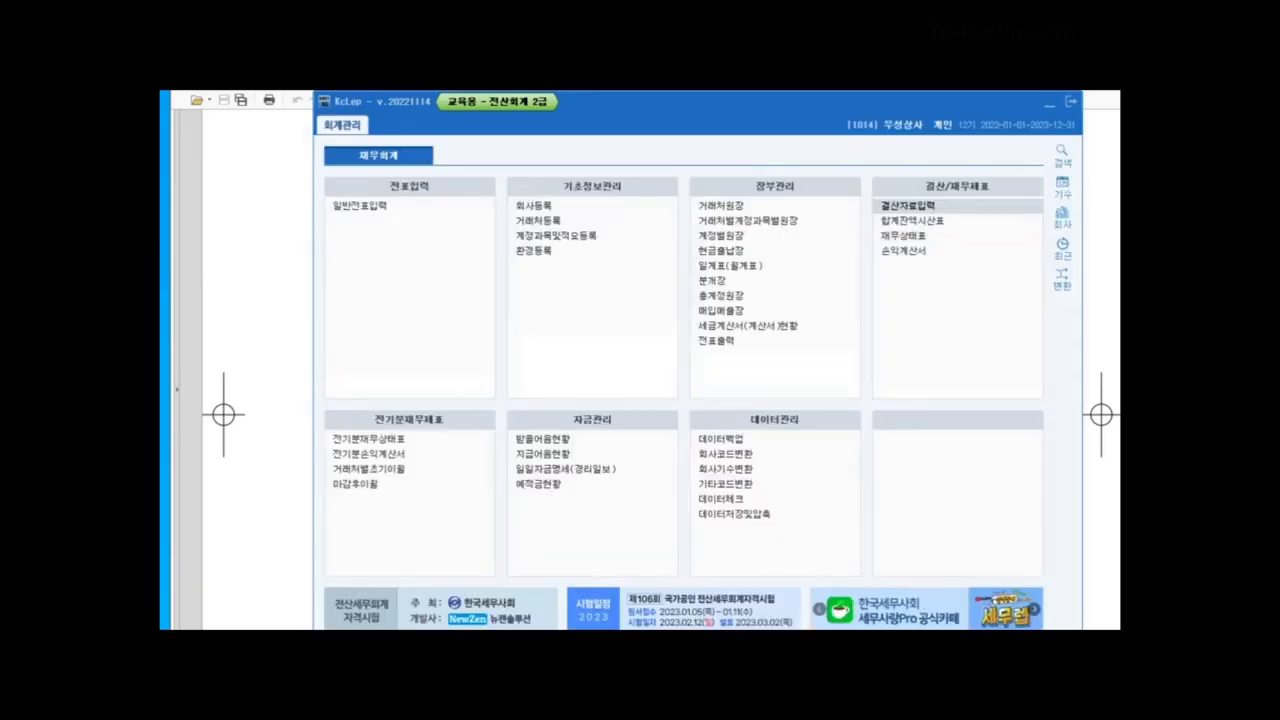
# Step: Verify December 31 voucher 00004 (상품매출원가 222,920,000 / 상품) in 일반전표입력, then exit KcLep
pyautogui.click(360, 206)
pyautogui.write('1231')
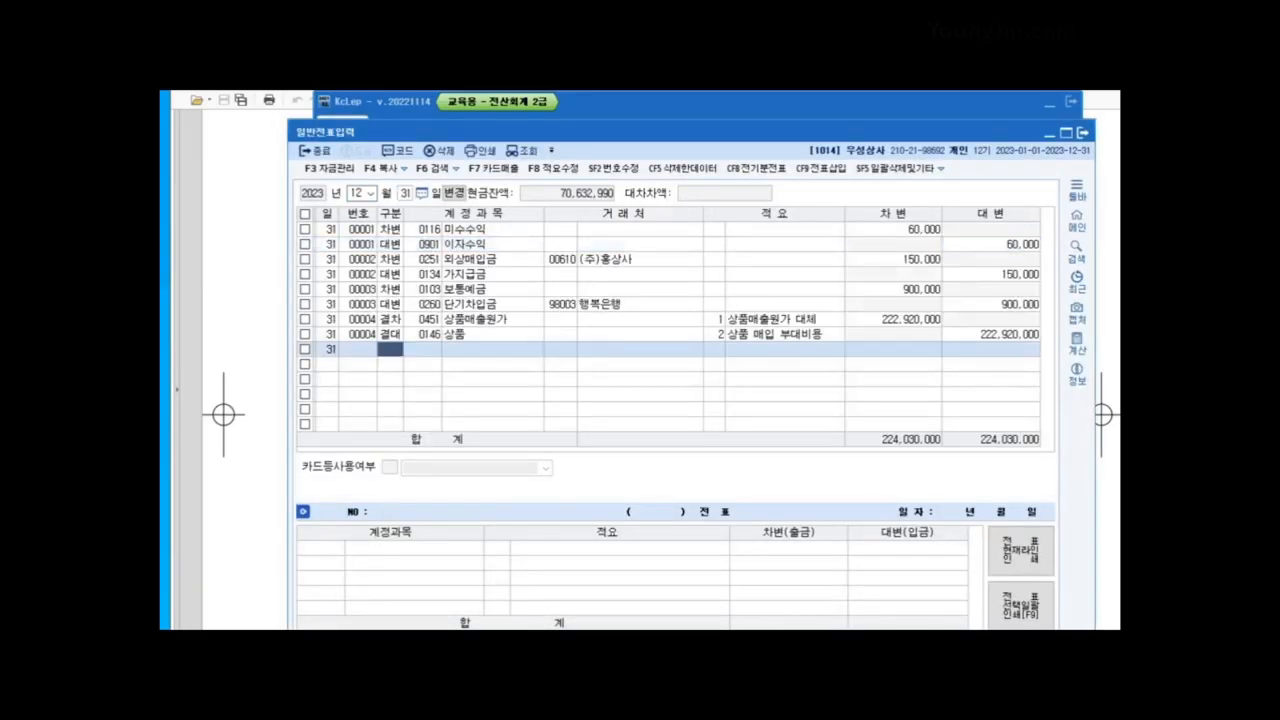
pyautogui.click(560, 319)
pyautogui.click(423, 334)
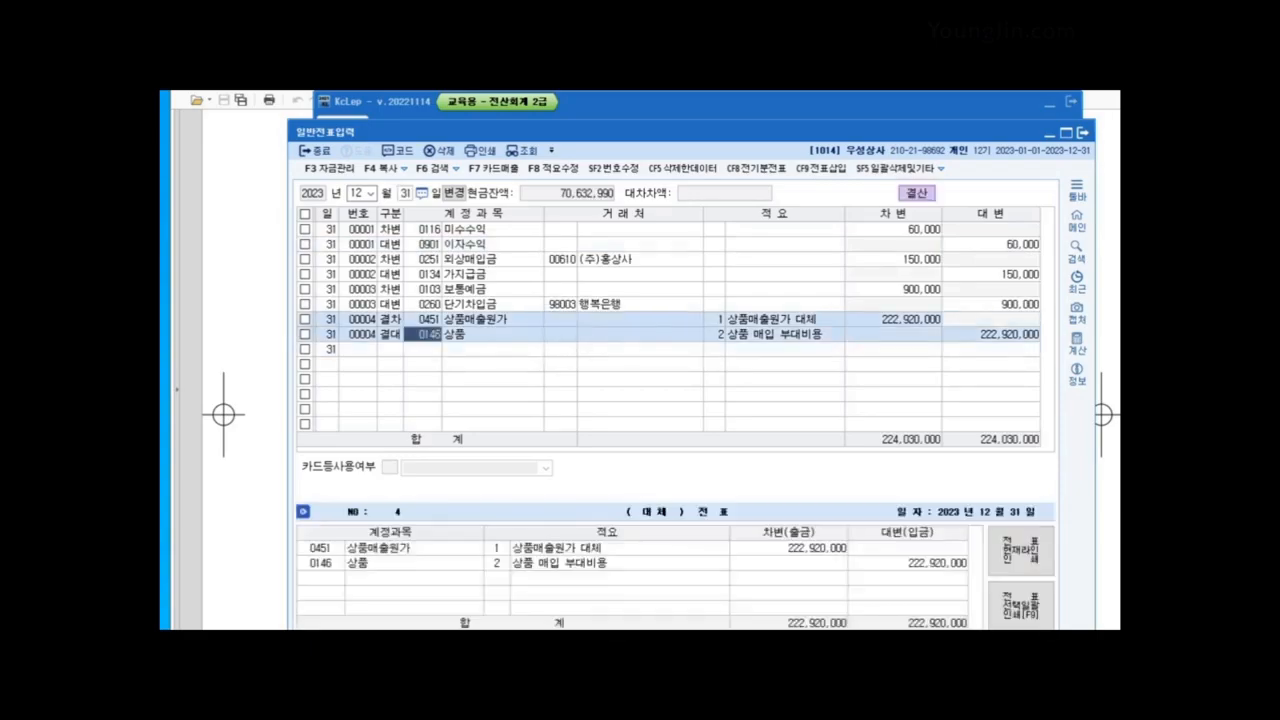
pyautogui.click(1083, 133)
pyautogui.click(1050, 102)
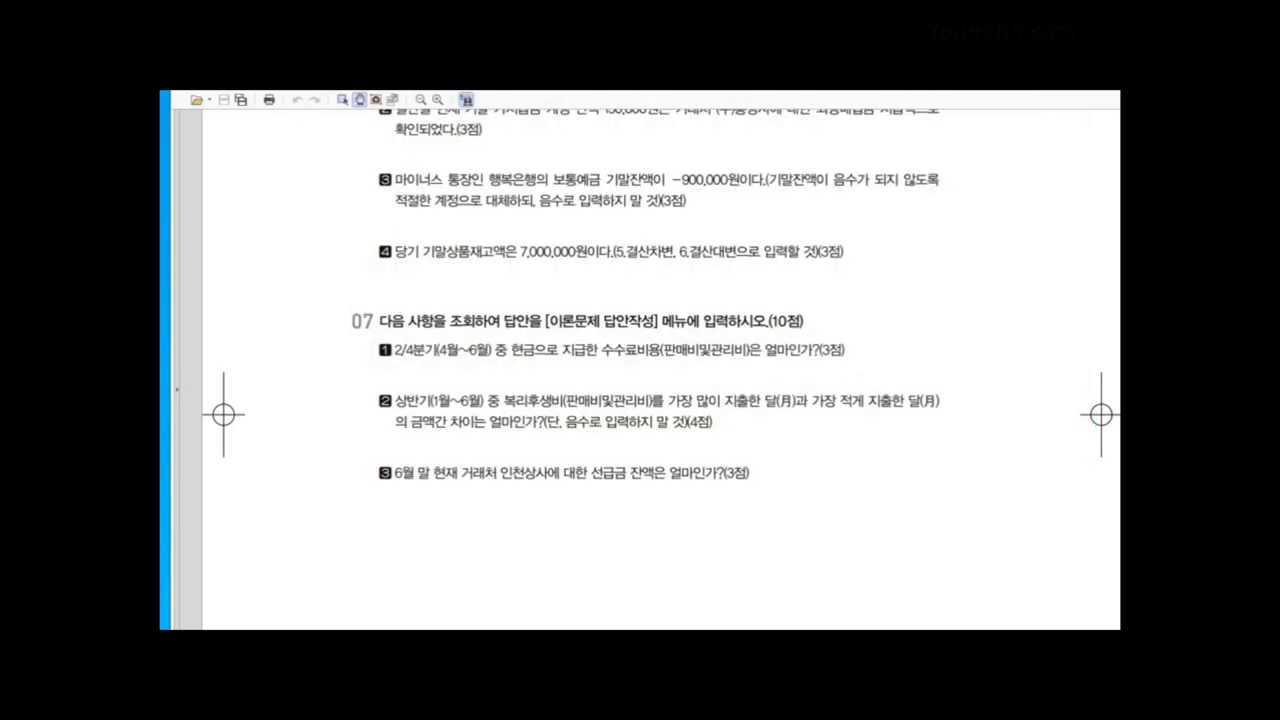
# Step: Scroll the exam PDF so question 07's three inquiries sit at the top of the view
pyautogui.scroll(-3, 660, 370)
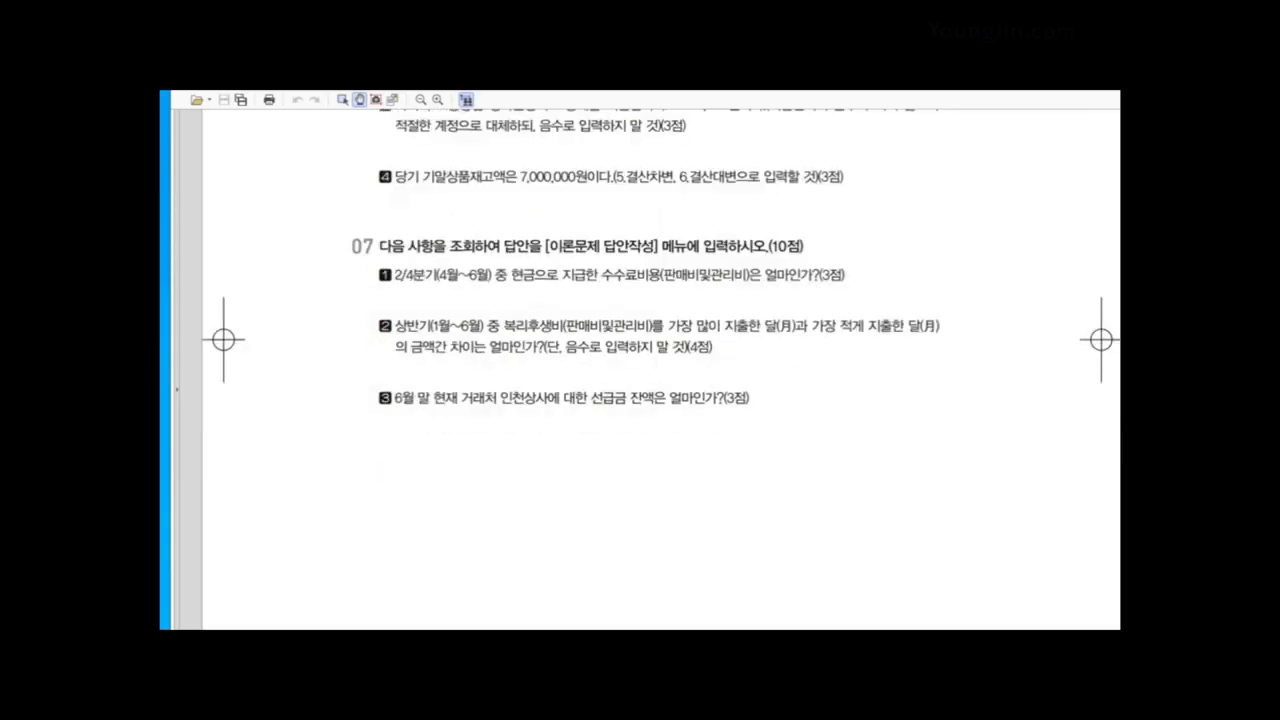
pyautogui.scroll(1, 660, 370)
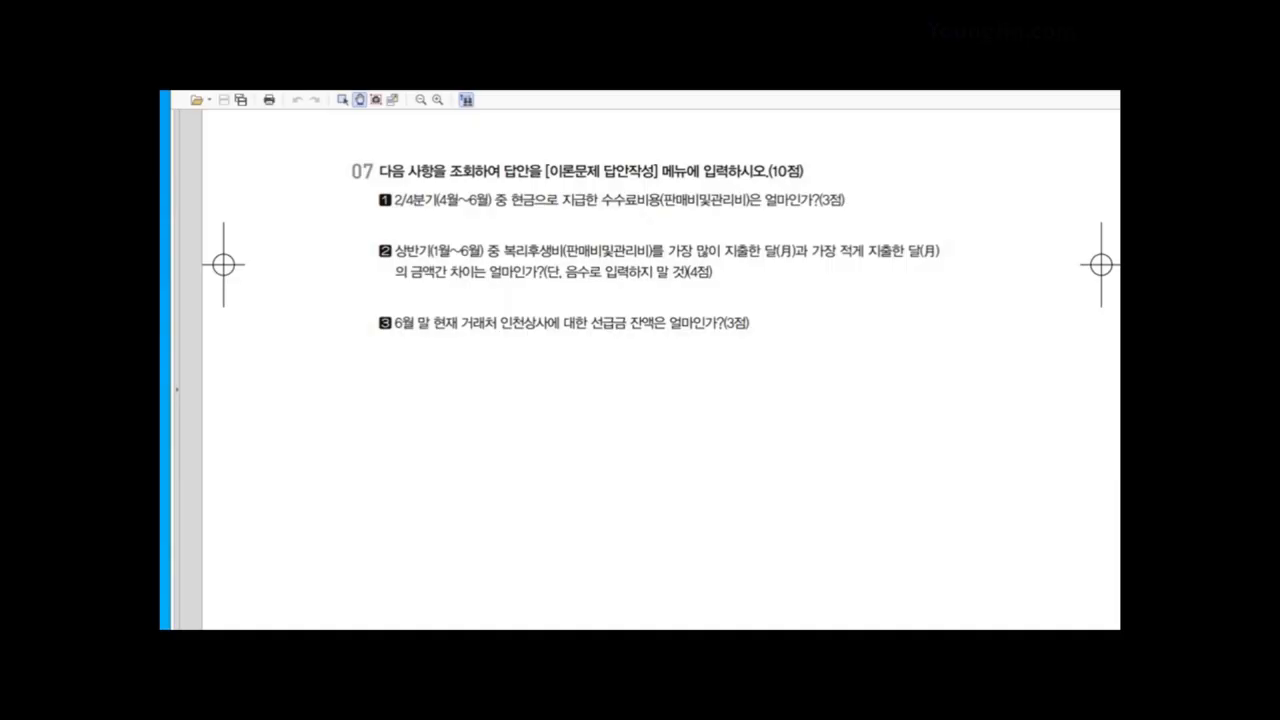
# Step: Open the 월계표 for April through June 2023
pyautogui.hotkey('alt', 'Tab')
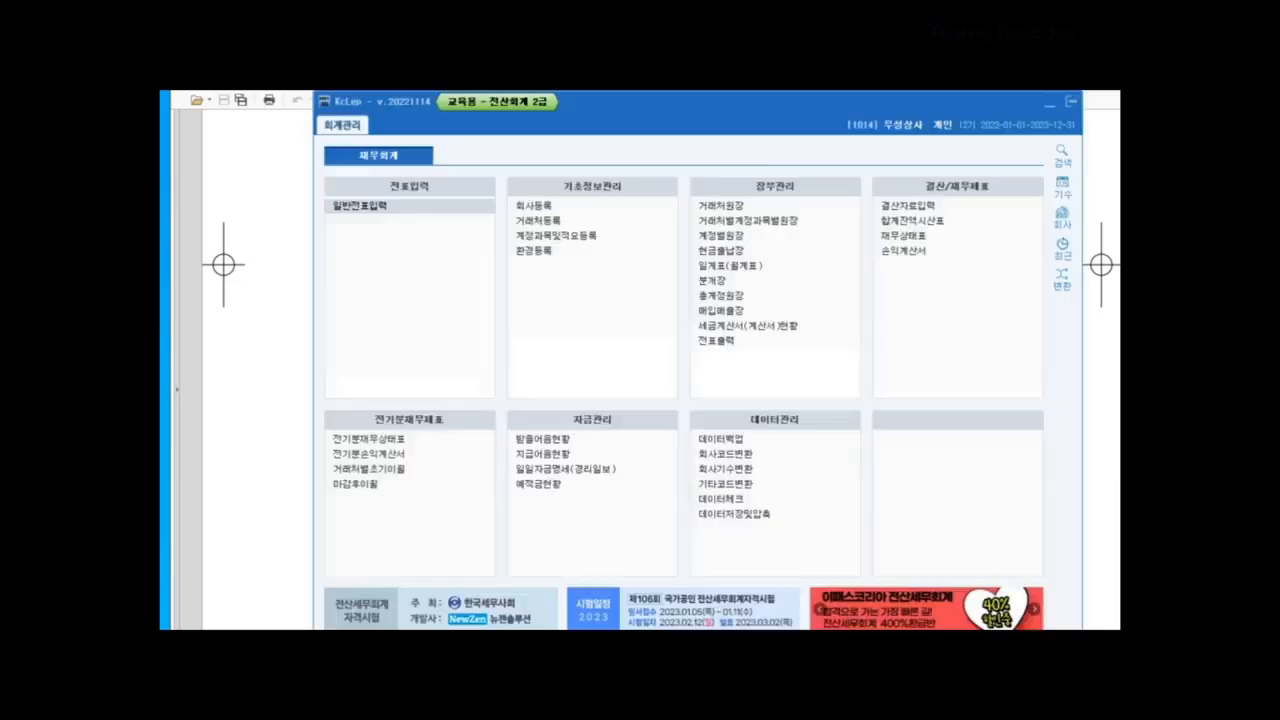
pyautogui.click(731, 266)
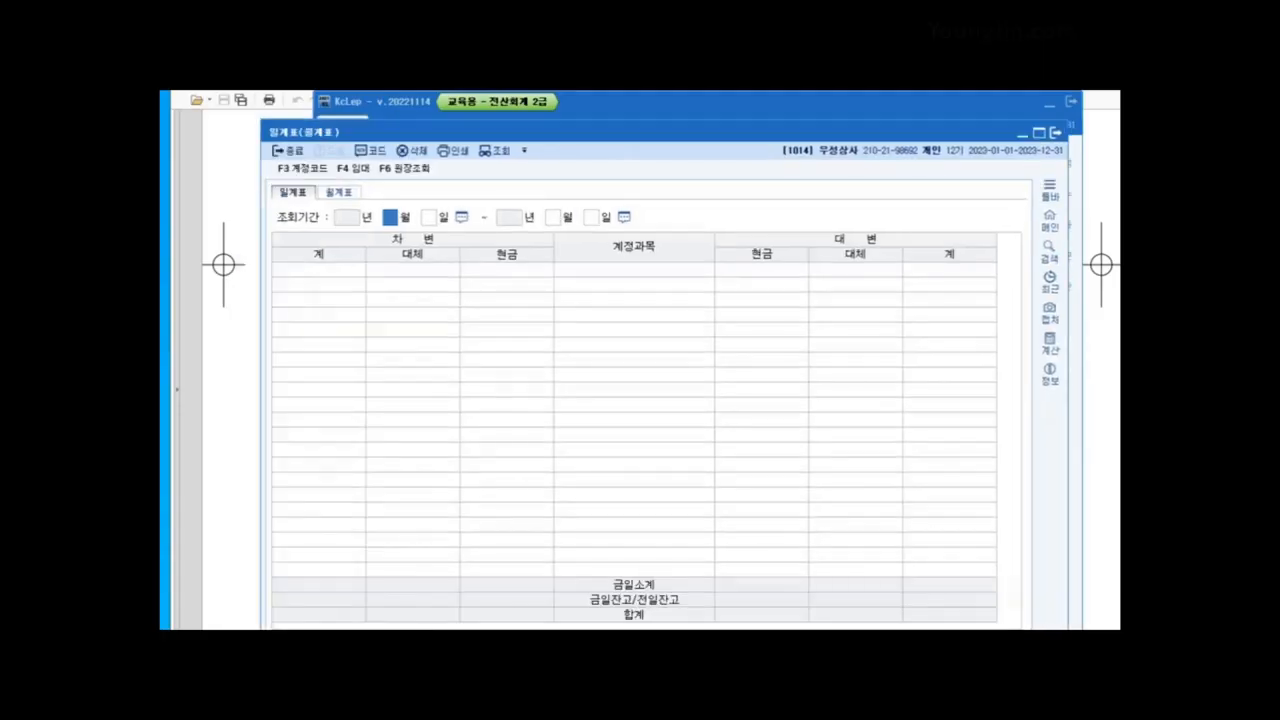
pyautogui.click(339, 192)
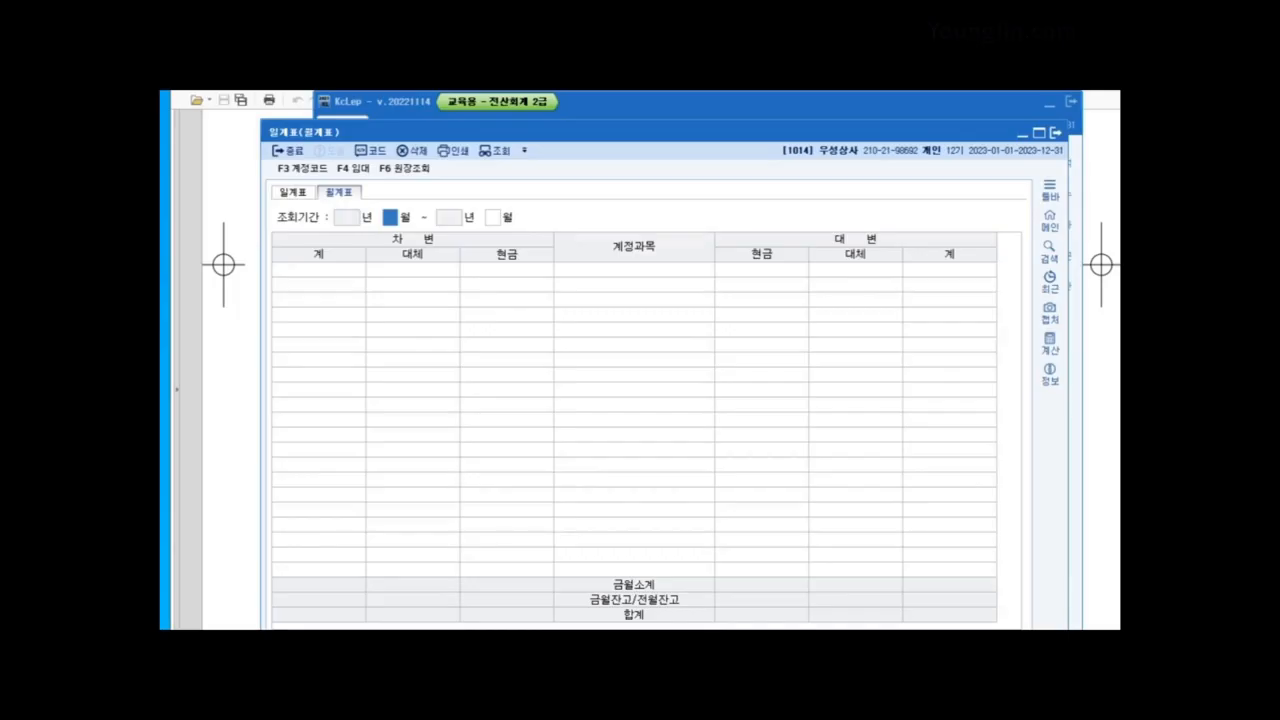
pyautogui.write('4')
pyautogui.press('Return')
pyautogui.write('6')
pyautogui.press('Return')
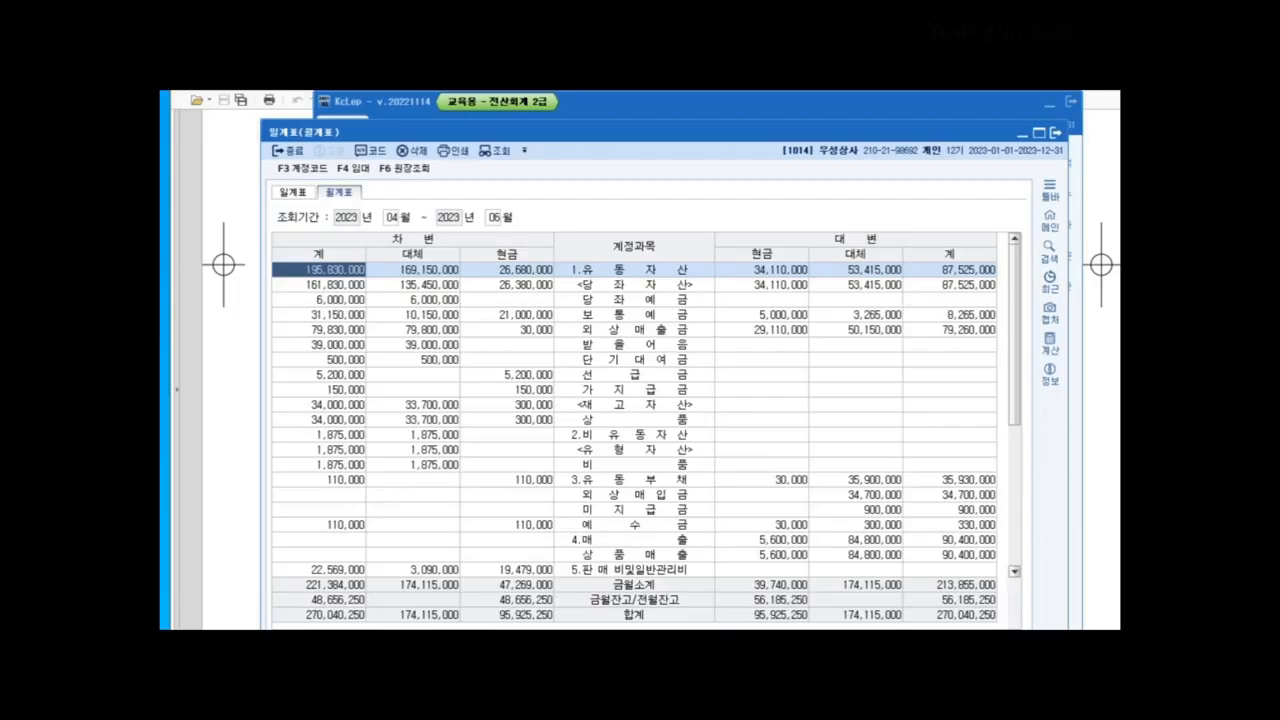
# Step: Locate 수수료비용 under 판매비및일반관리비 and mark its 현금 total of 600,000, then close the report
pyautogui.scroll(-4, 634, 420)
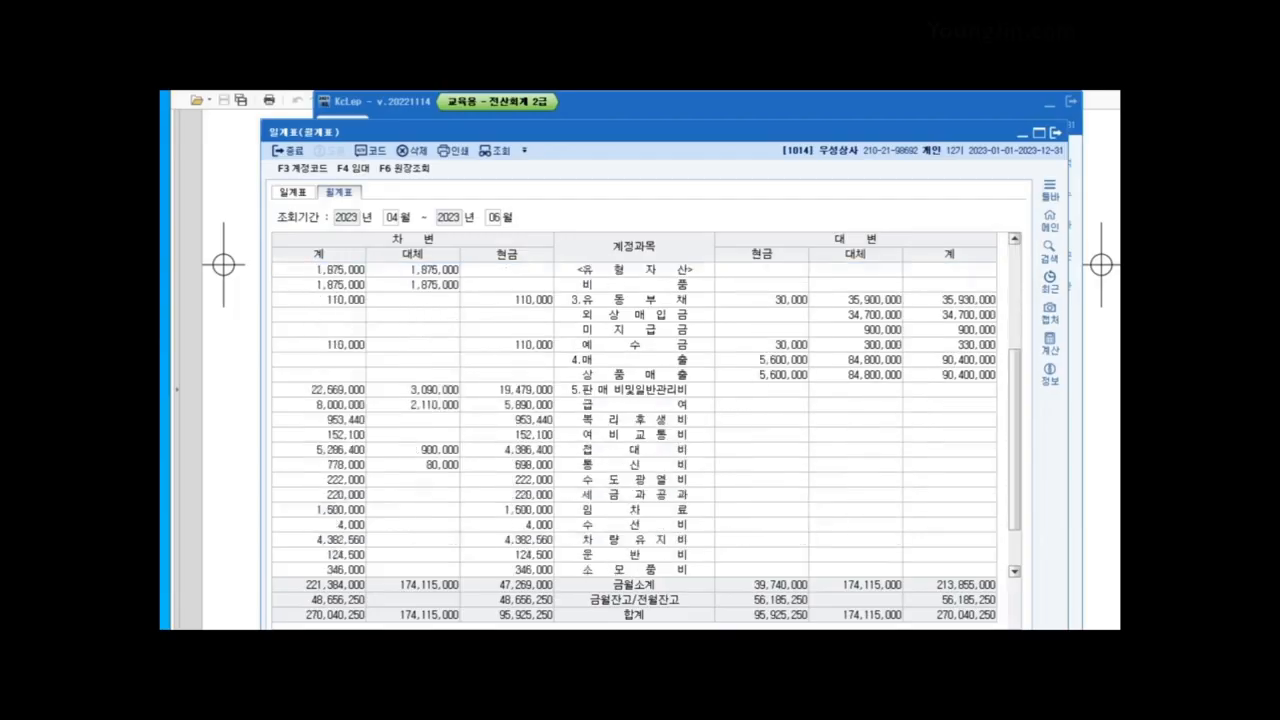
pyautogui.click(634, 390)
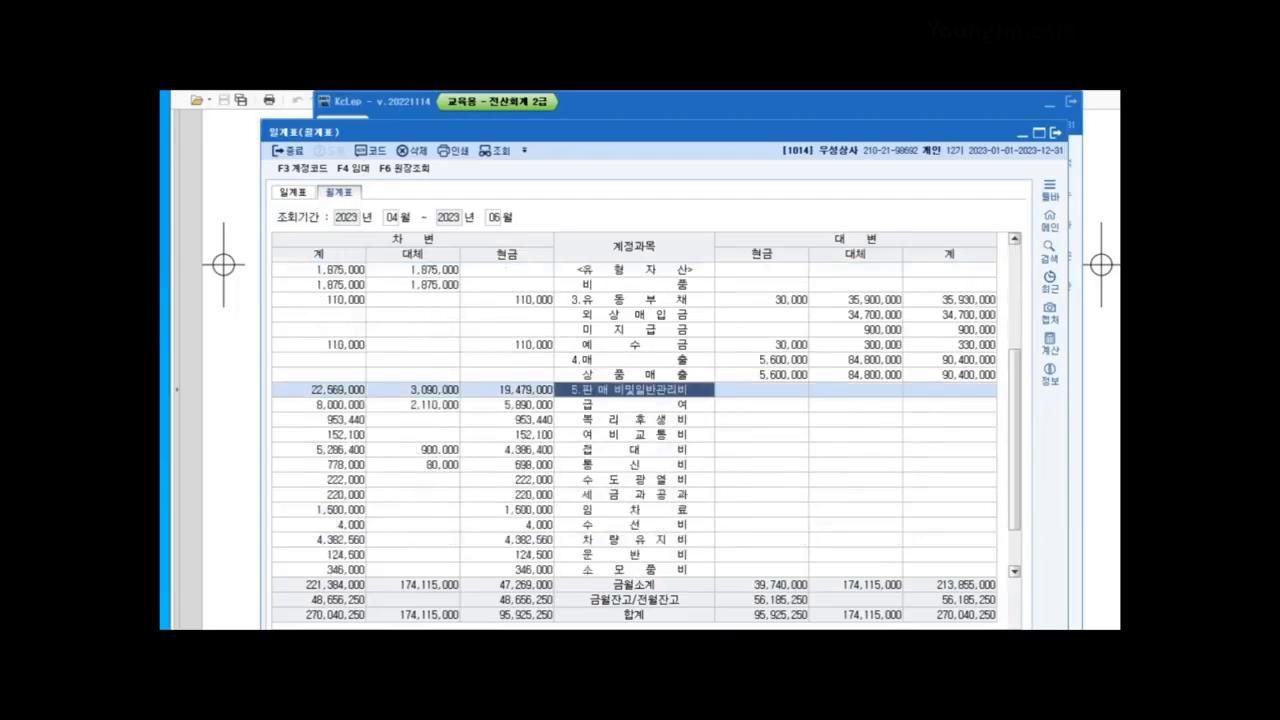
pyautogui.press('Down')
pyautogui.press('Up')
pyautogui.scroll(-1, 634, 420)
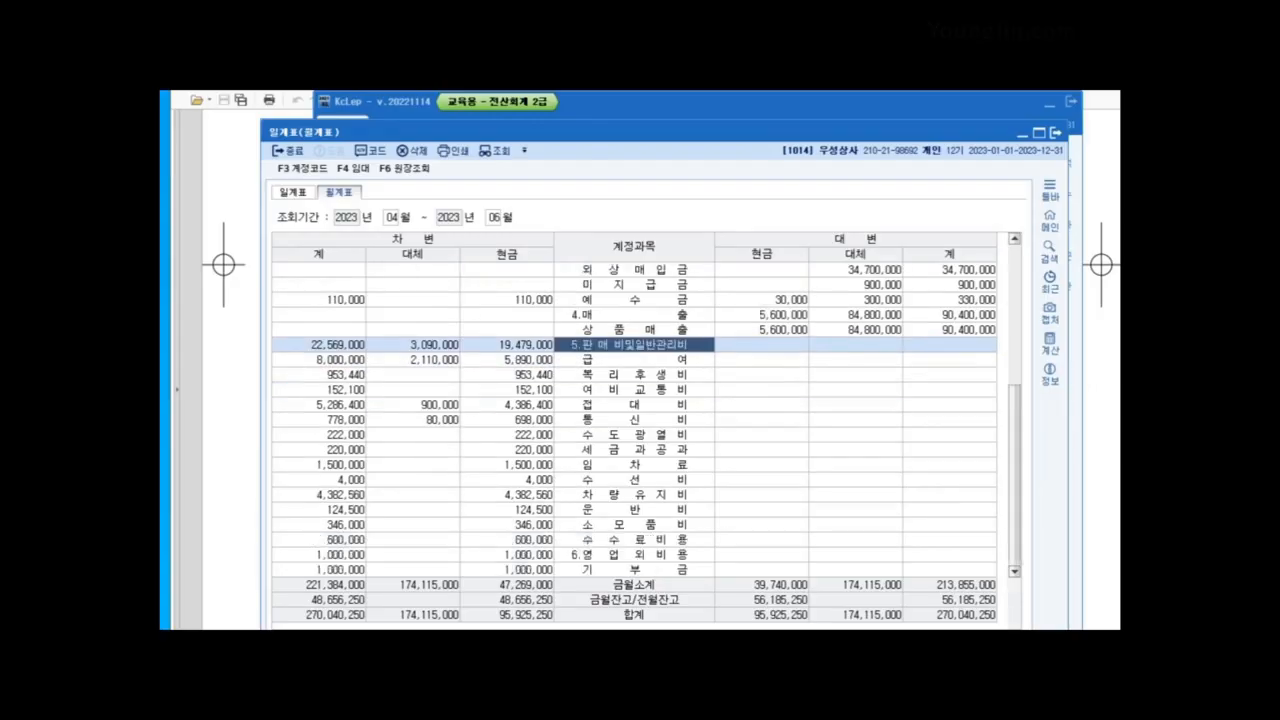
pyautogui.click(634, 540)
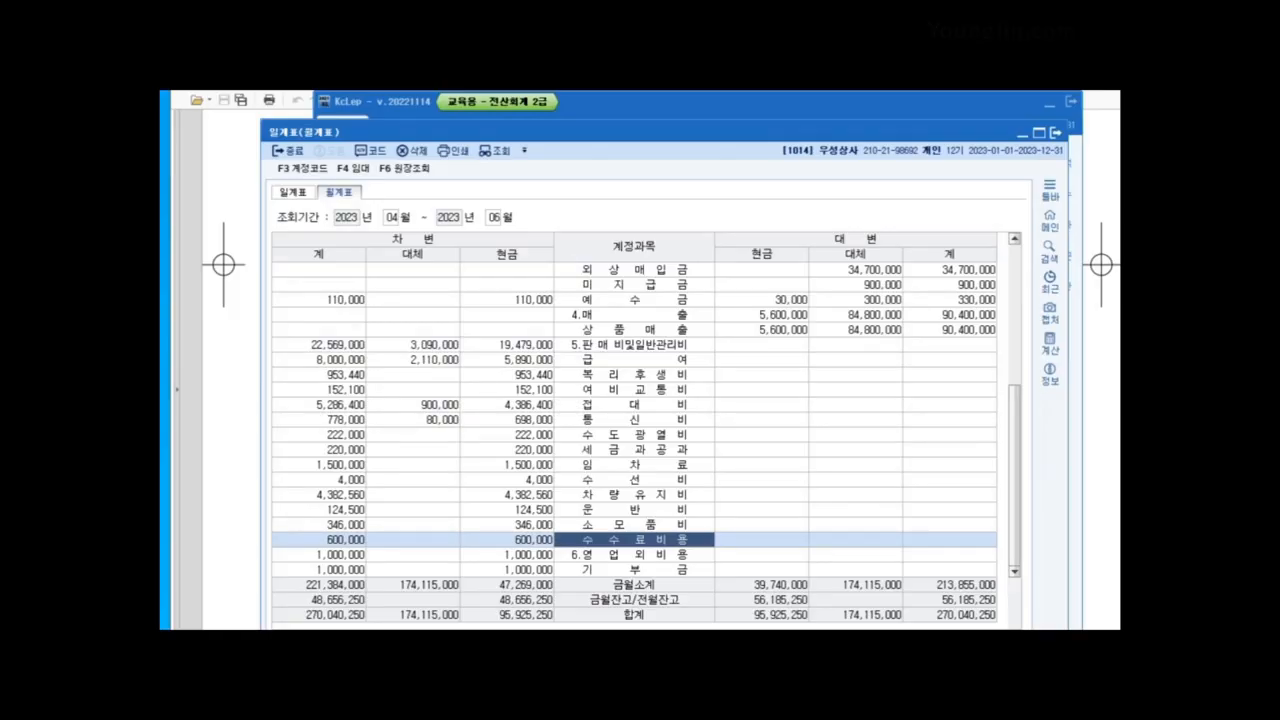
pyautogui.moveTo(518, 270); pyautogui.dragTo(512, 228)
pyautogui.moveTo(428, 230); pyautogui.dragTo(438, 268)
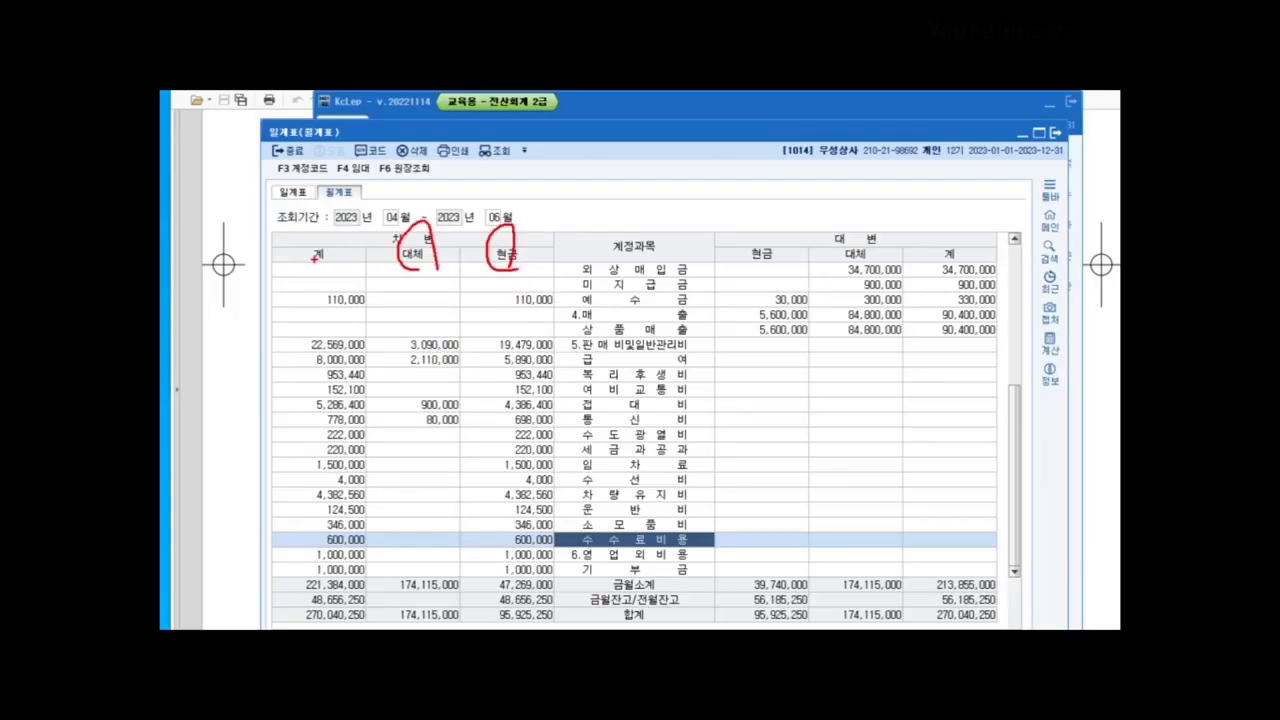
pyautogui.moveTo(503, 296)
pyautogui.mouseDown()
pyautogui.moveTo(520, 510)
pyautogui.moveTo(546, 554)
pyautogui.mouseUp()
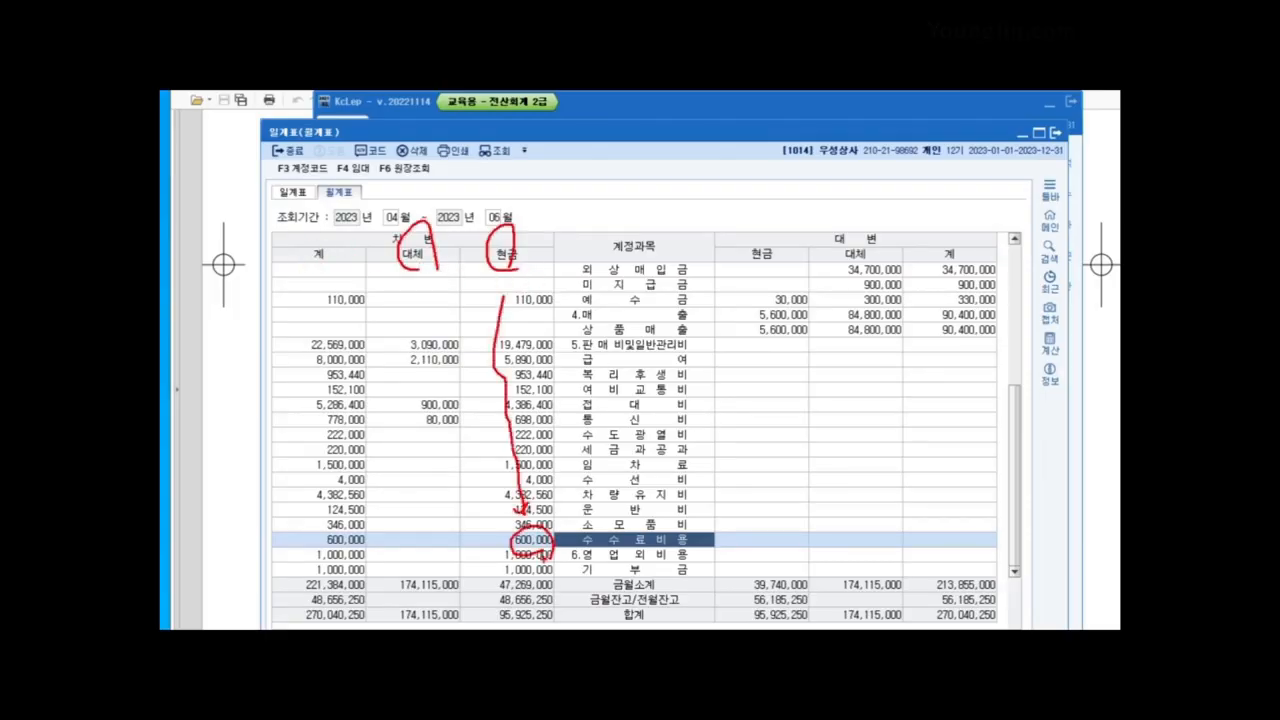
pyautogui.press('Escape')
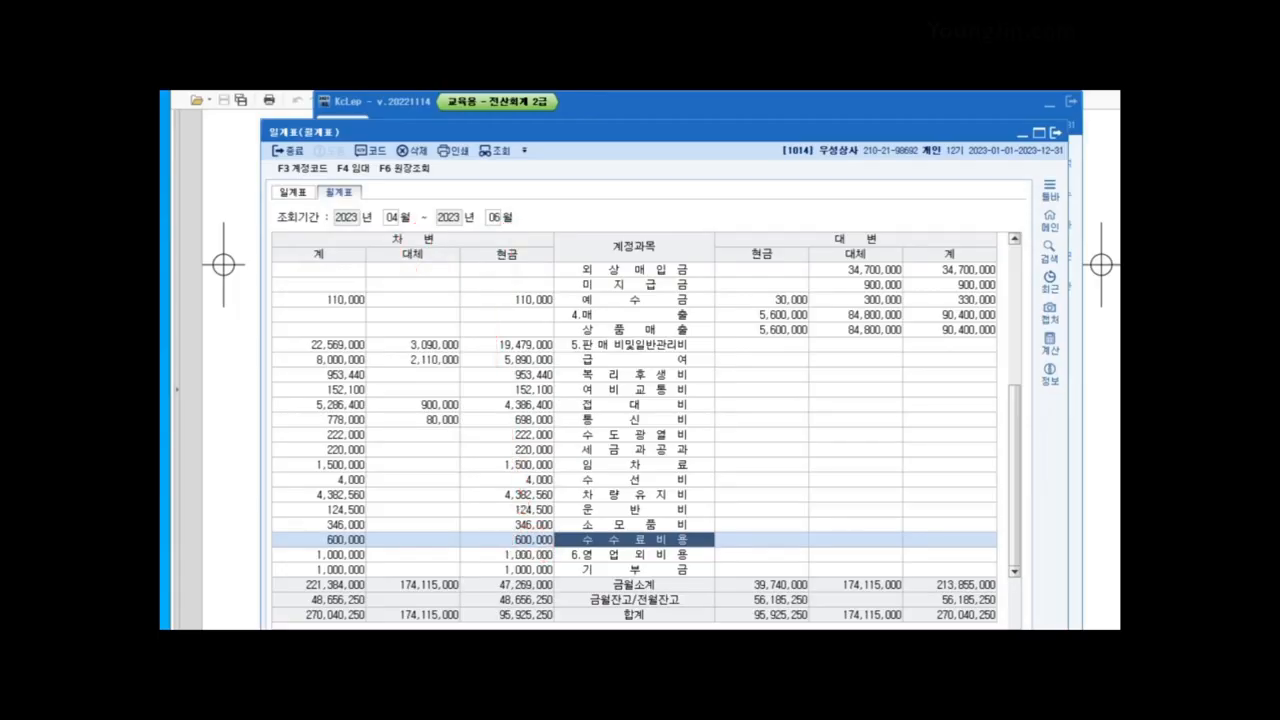
pyautogui.click(1055, 133)
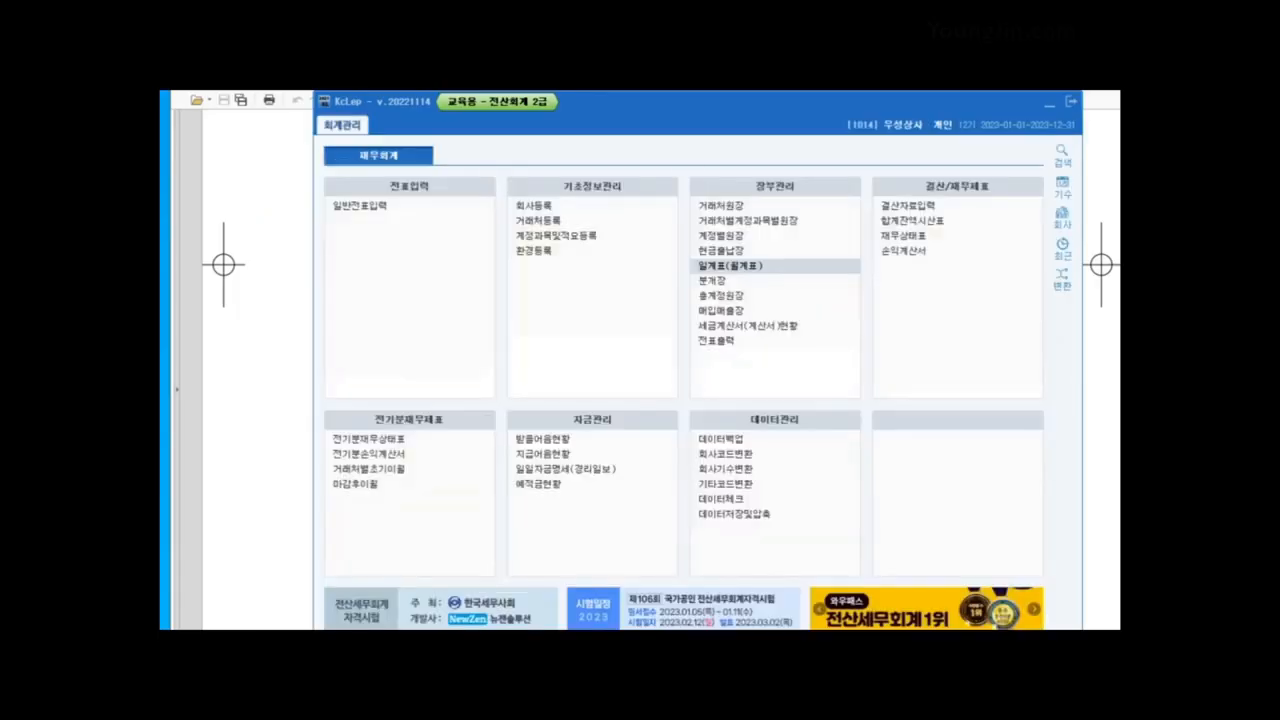
pyautogui.click(1100, 315)
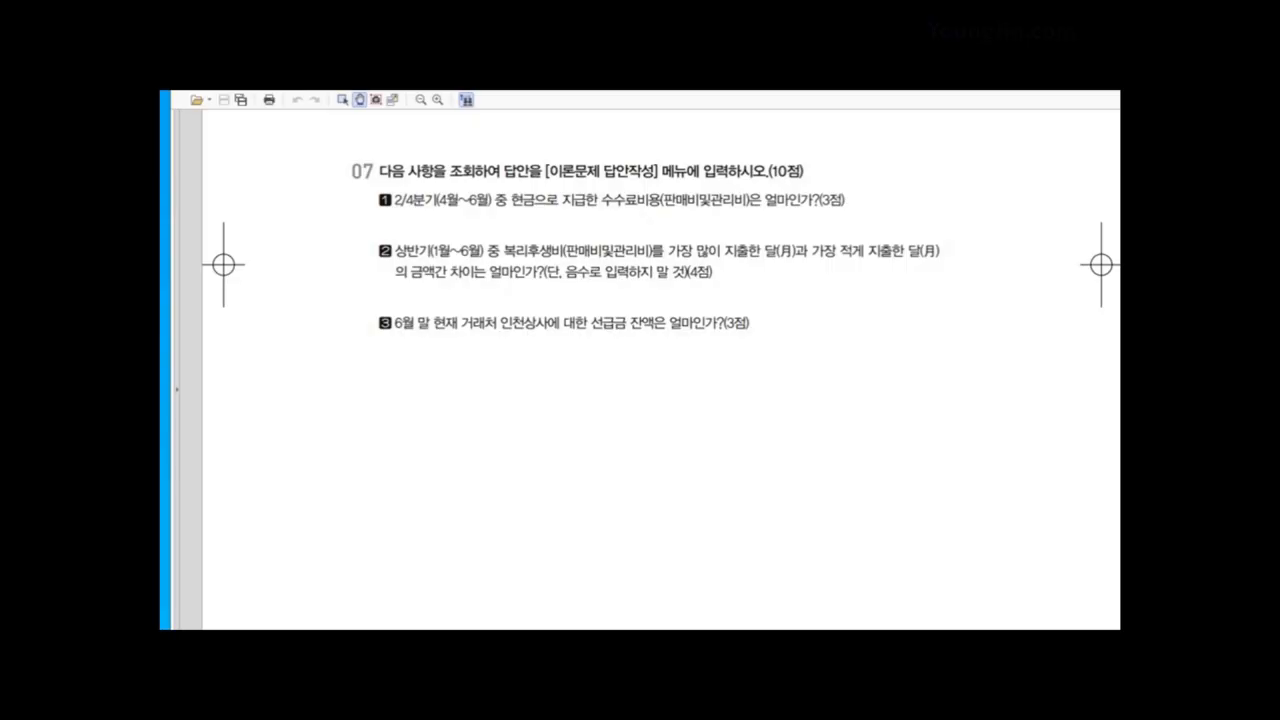
pyautogui.hotkey('alt', 'Tab')
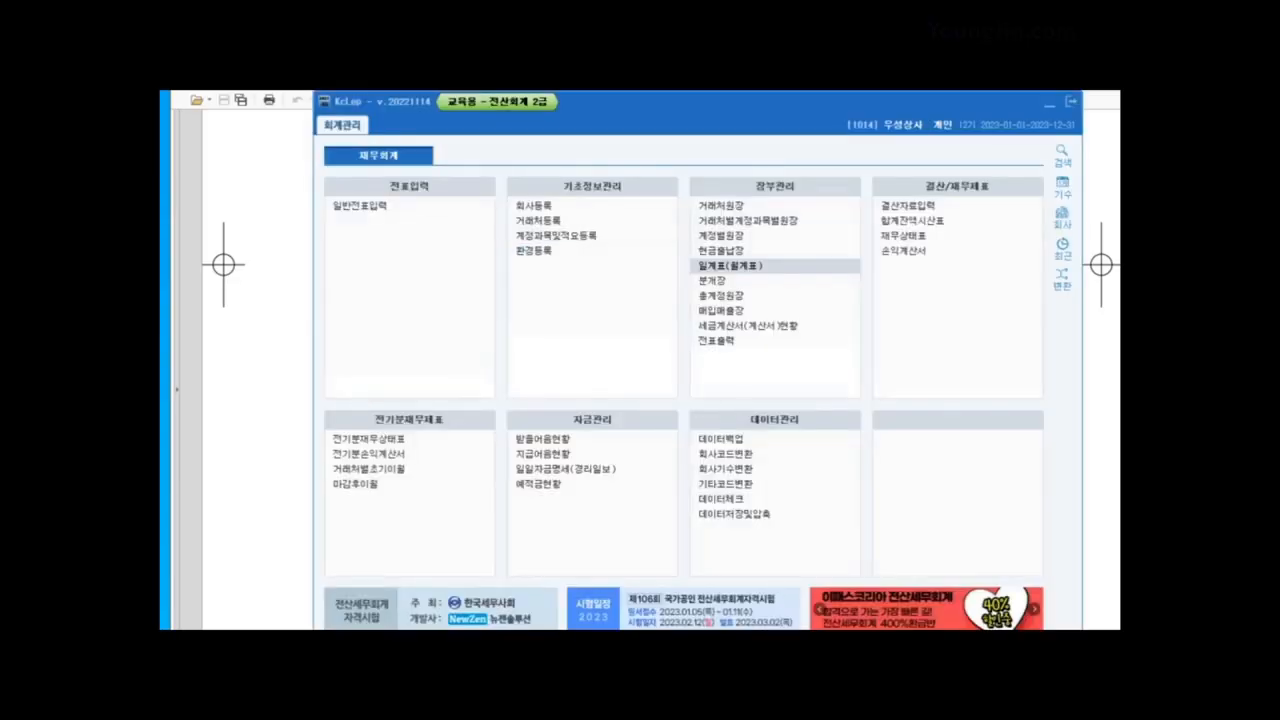
# Step: Open the 총계정원장 for January–June with account 0811 복리후생비
pyautogui.click(721, 296)
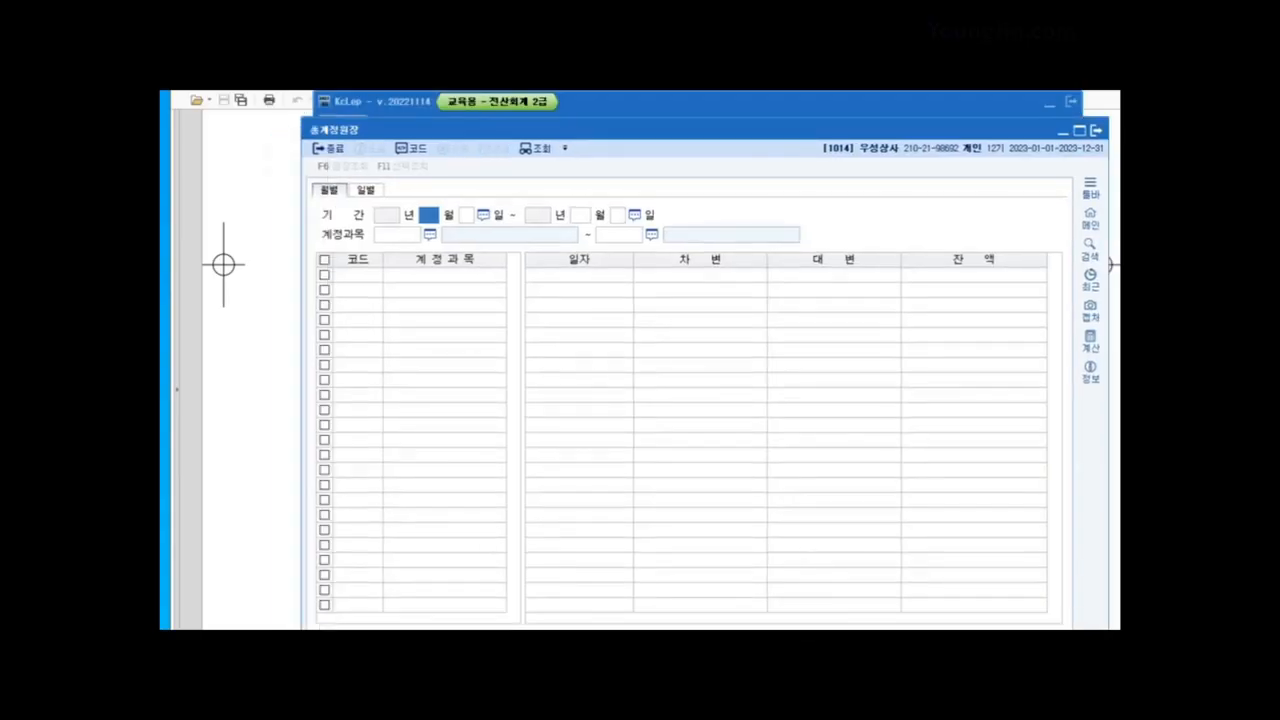
pyautogui.write('1')
pyautogui.press('Return')
pyautogui.press('Return')
pyautogui.write('6')
pyautogui.press('Return')
pyautogui.press('Return')
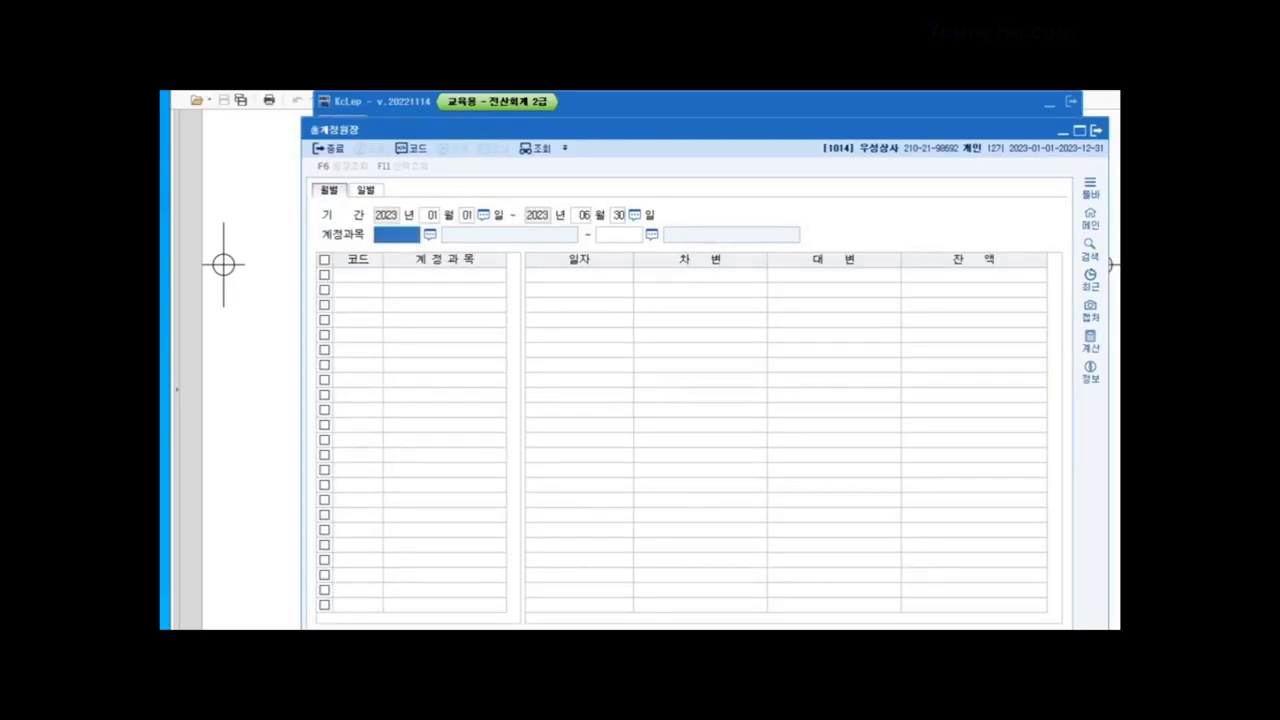
pyautogui.write('0811')
pyautogui.press('Return')
pyautogui.press('Return')
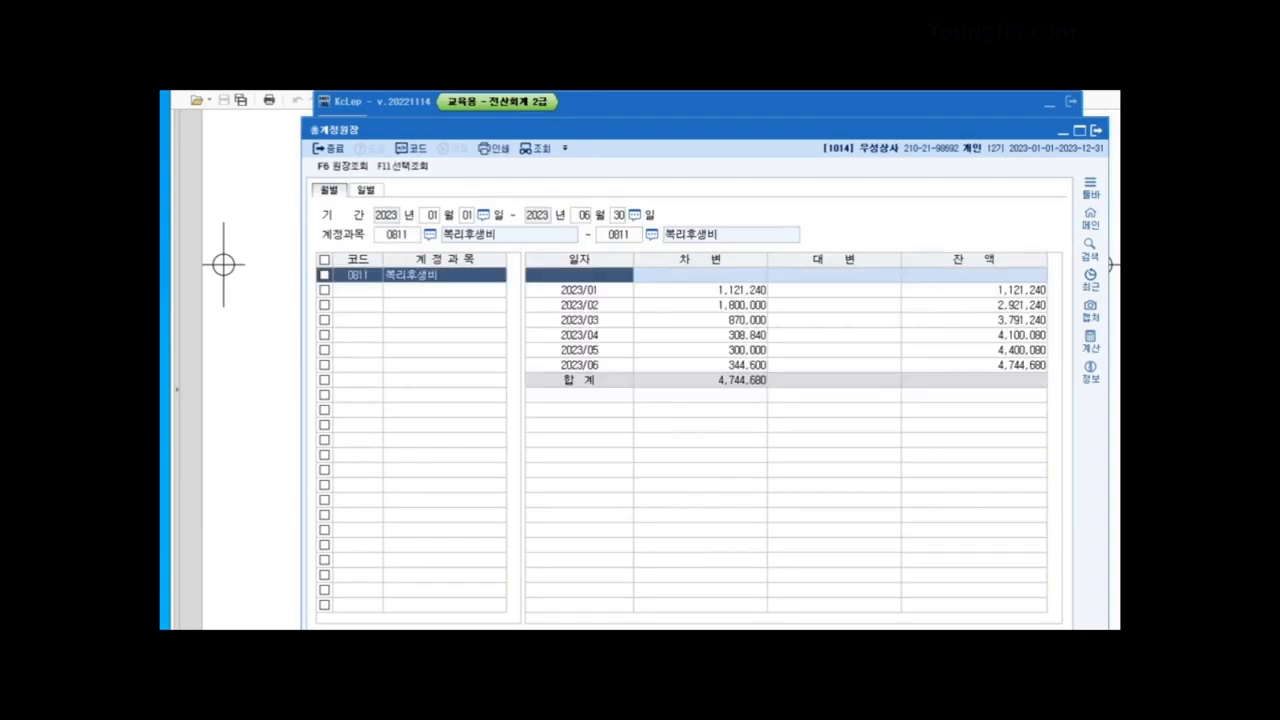
# Step: Compare February's 1,800,000 high with May's 300,000 low, then close the ledger and return to the PDF
pyautogui.click(738, 305)
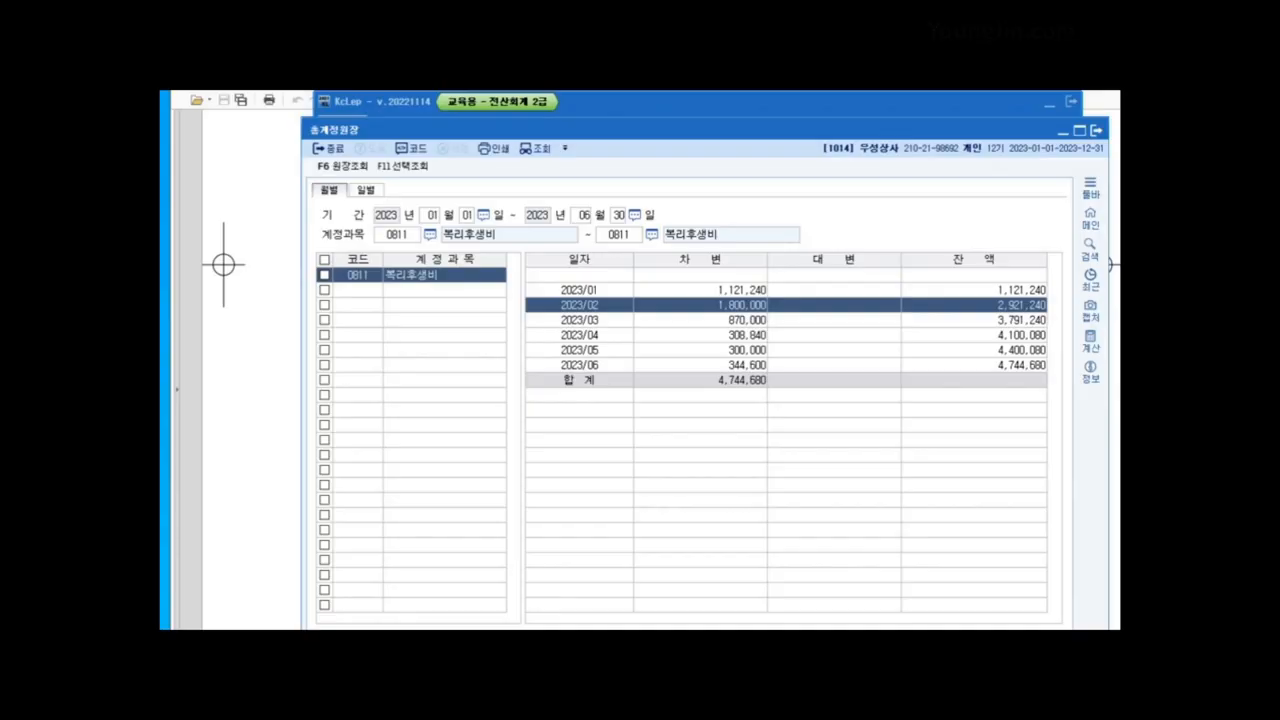
pyautogui.click(738, 350)
pyautogui.click(738, 305)
pyautogui.click(738, 350)
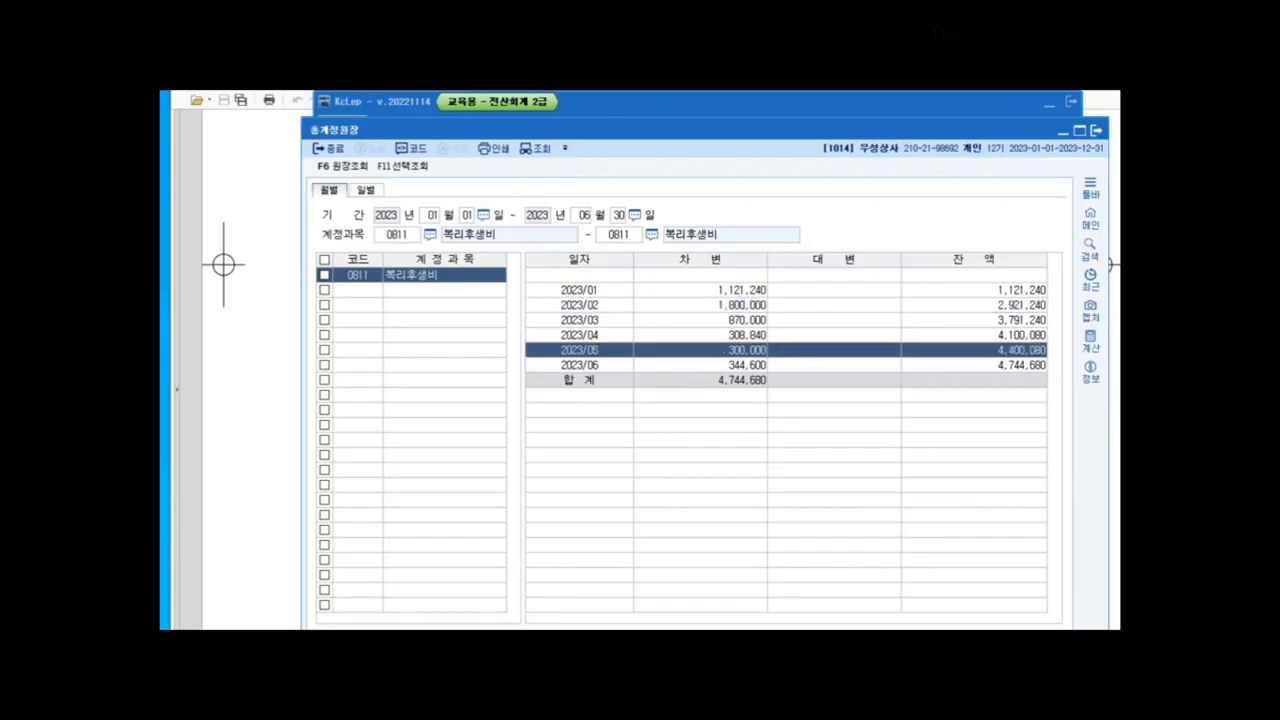
pyautogui.click(1097, 130)
pyautogui.hotkey('alt', 'Tab')
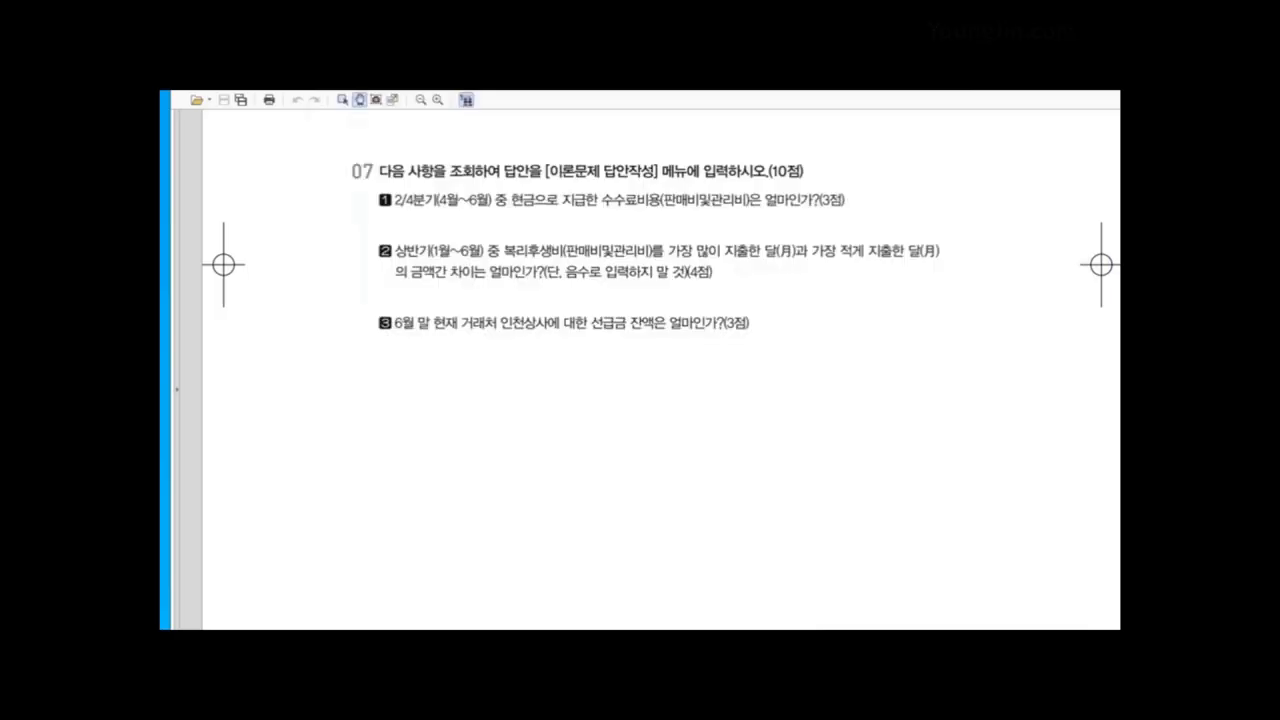
# Step: Briefly reopen and close the general ledger, recheck question 07, and return to KcLep's main menu
pyautogui.hotkey('alt', 'Tab')
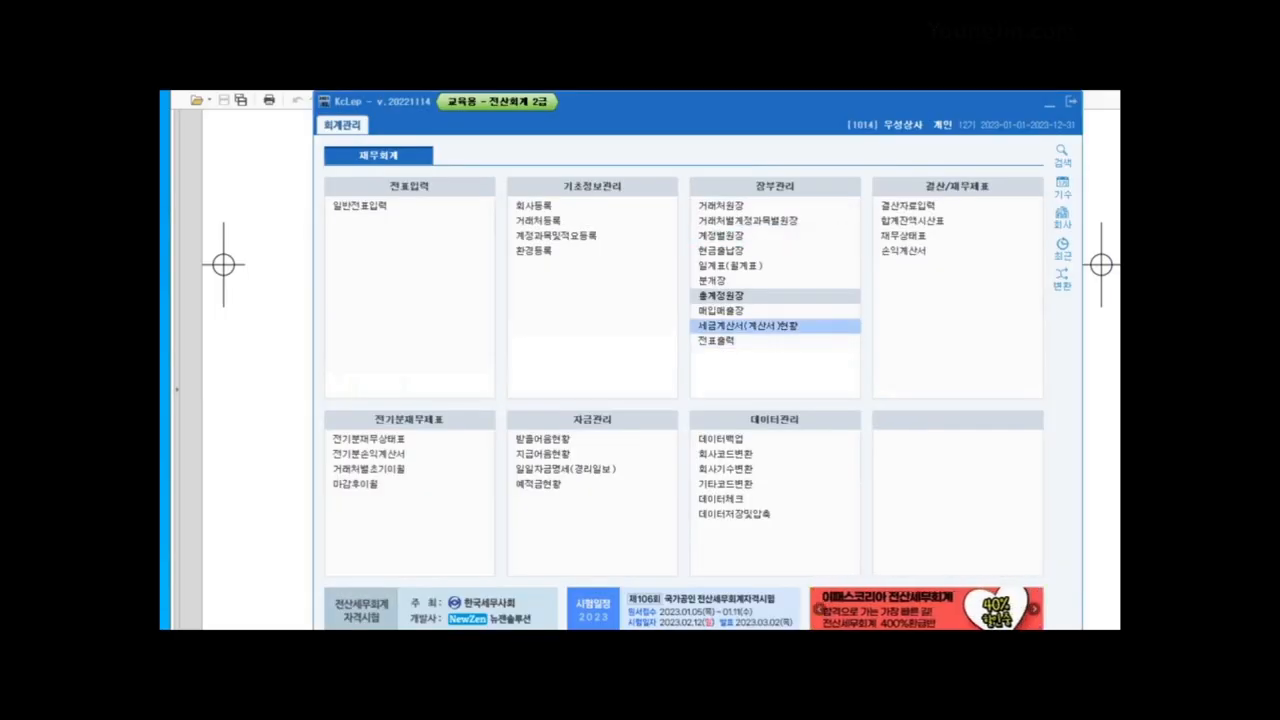
pyautogui.click(720, 295)
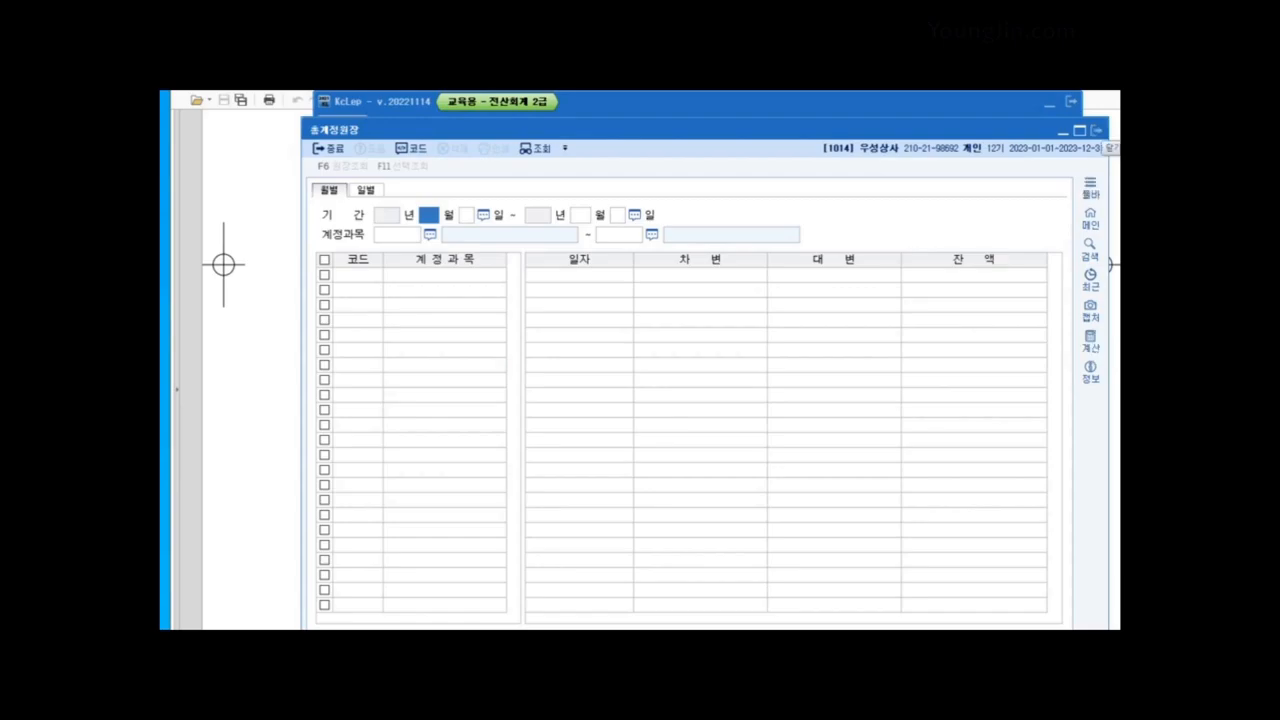
pyautogui.click(1096, 130)
pyautogui.hotkey('alt', 'Tab')
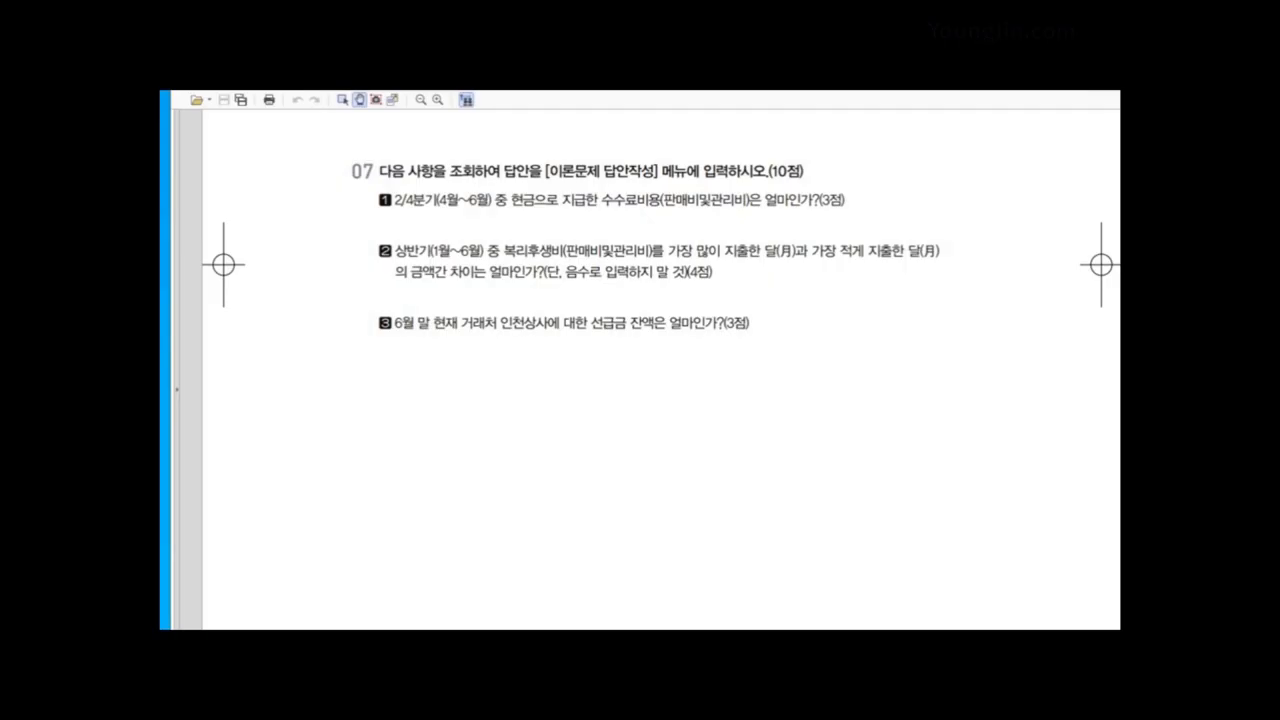
pyautogui.hotkey('alt', 'Tab')
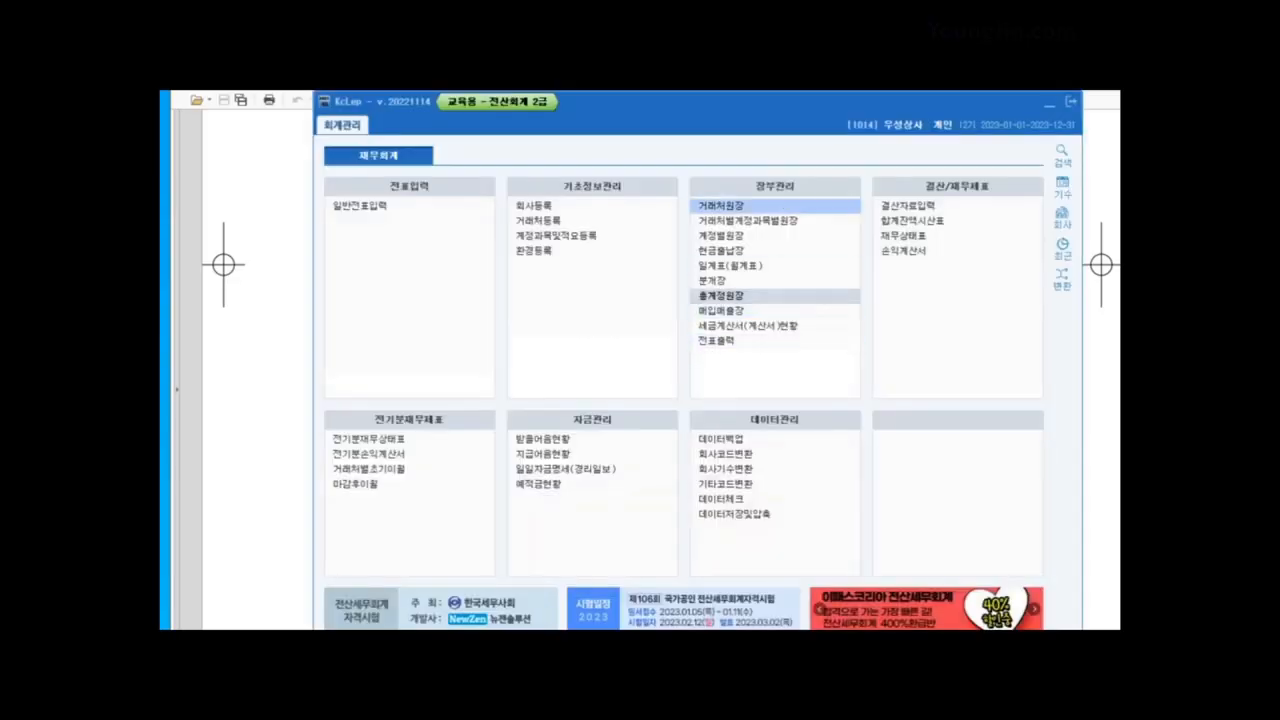
# Step: Open the 거래처원장 for June 30 to June 30, 2023 with account 0131 선급금
pyautogui.click(721, 206)
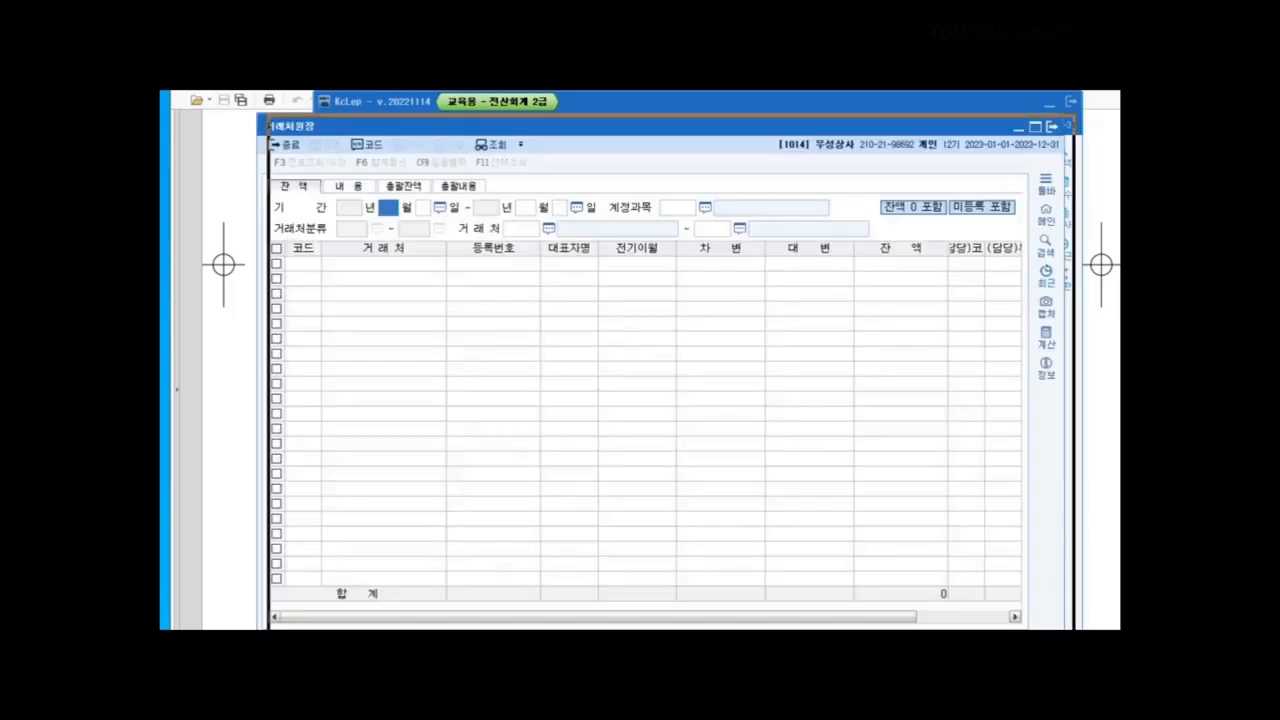
pyautogui.write('6')
pyautogui.press('Return')
pyautogui.write('30')
pyautogui.press('Return')
pyautogui.write('6')
pyautogui.press('Return')
pyautogui.write('30')
pyautogui.press('Return')
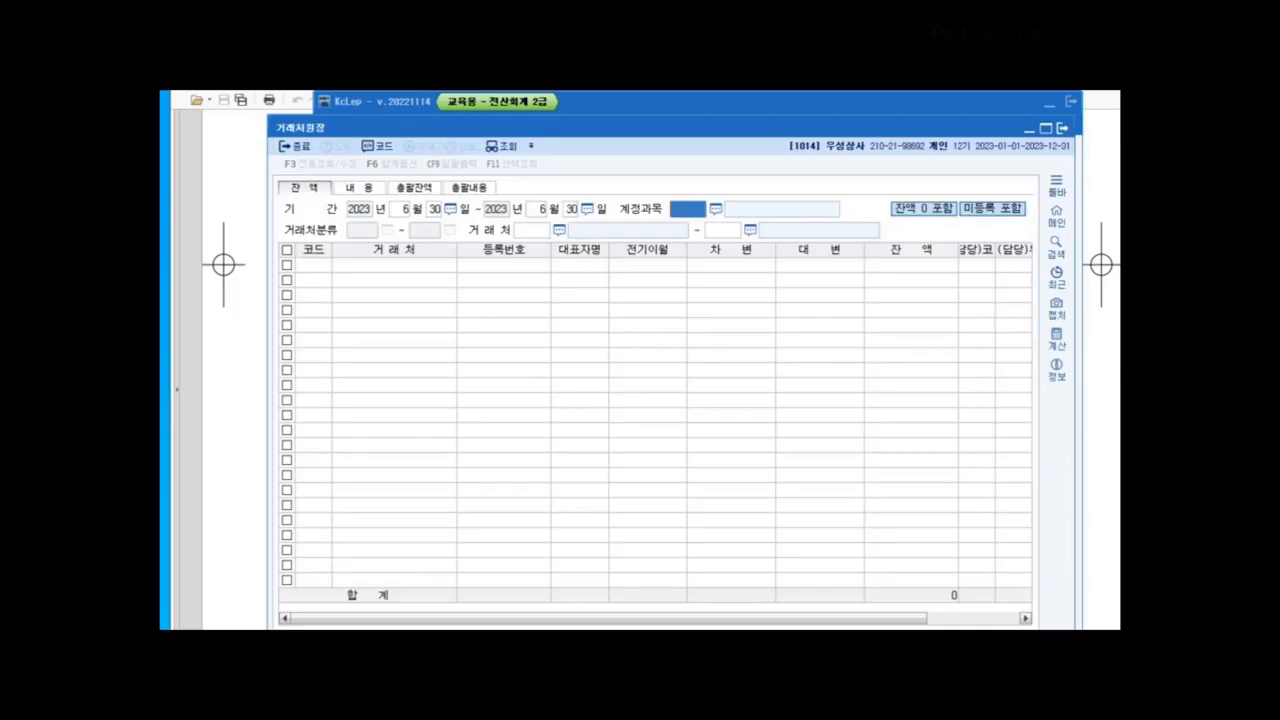
pyautogui.write('131')
pyautogui.press('Return')
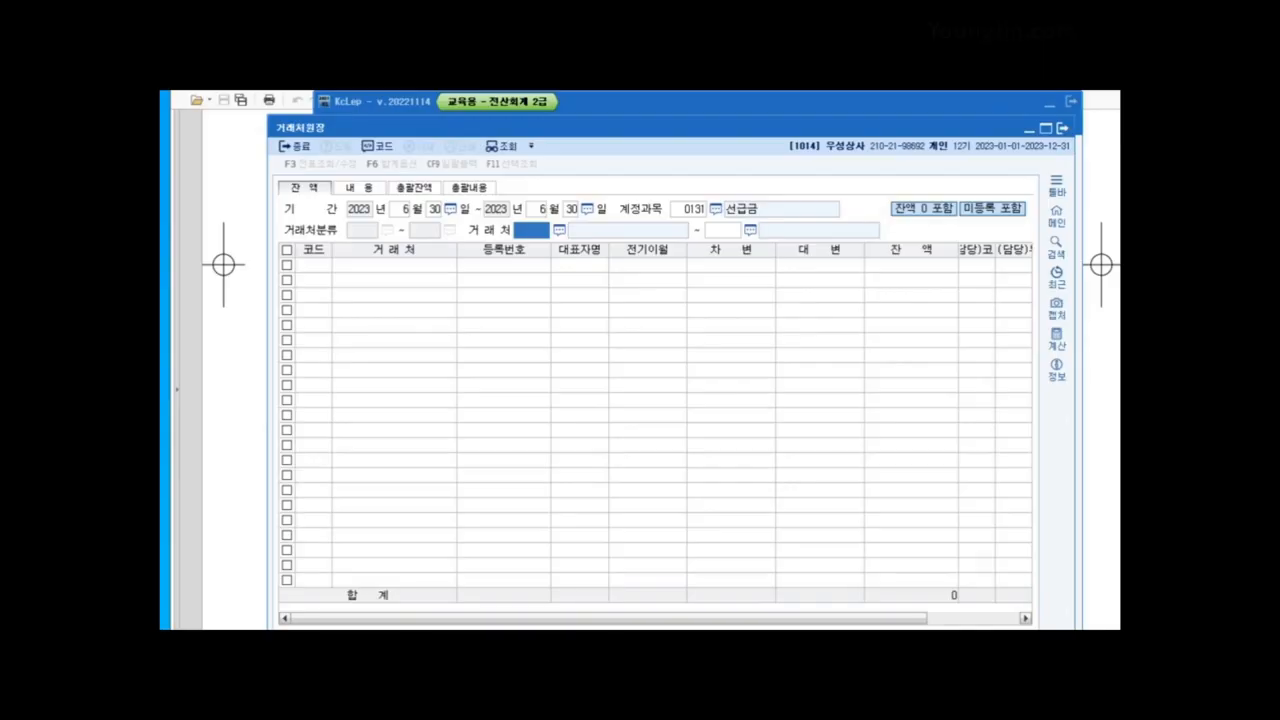
# Step: Set customer 인천상사 (00116) as the range and read its 5,200,000 balance, then close the ledger
pyautogui.press('F2')
pyautogui.write('인천')
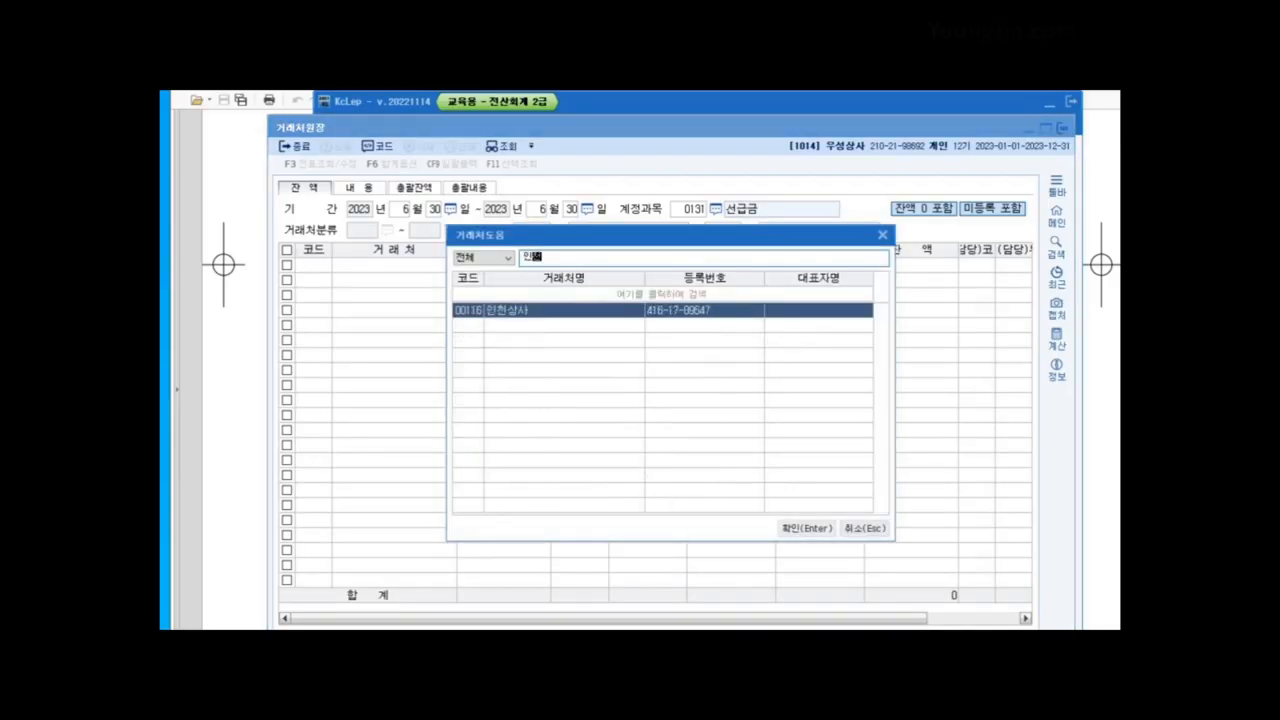
pyautogui.press('Return')
pyautogui.write('116')
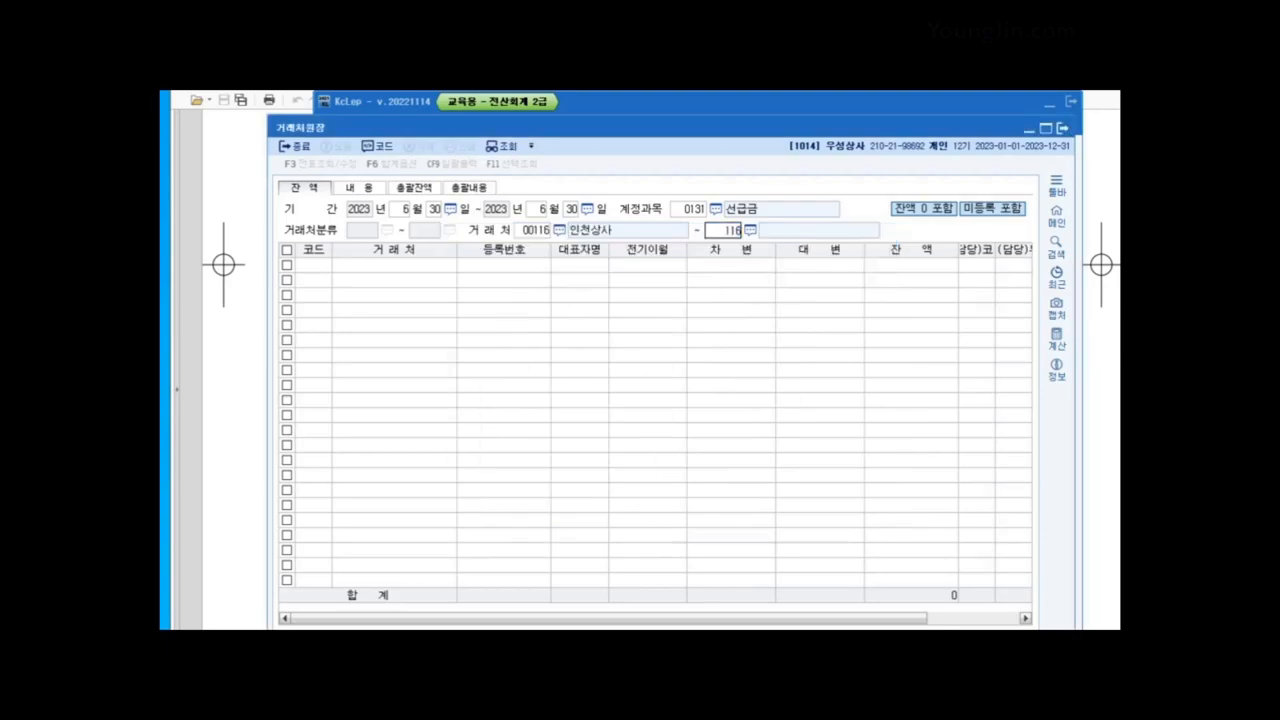
pyautogui.press('Return')
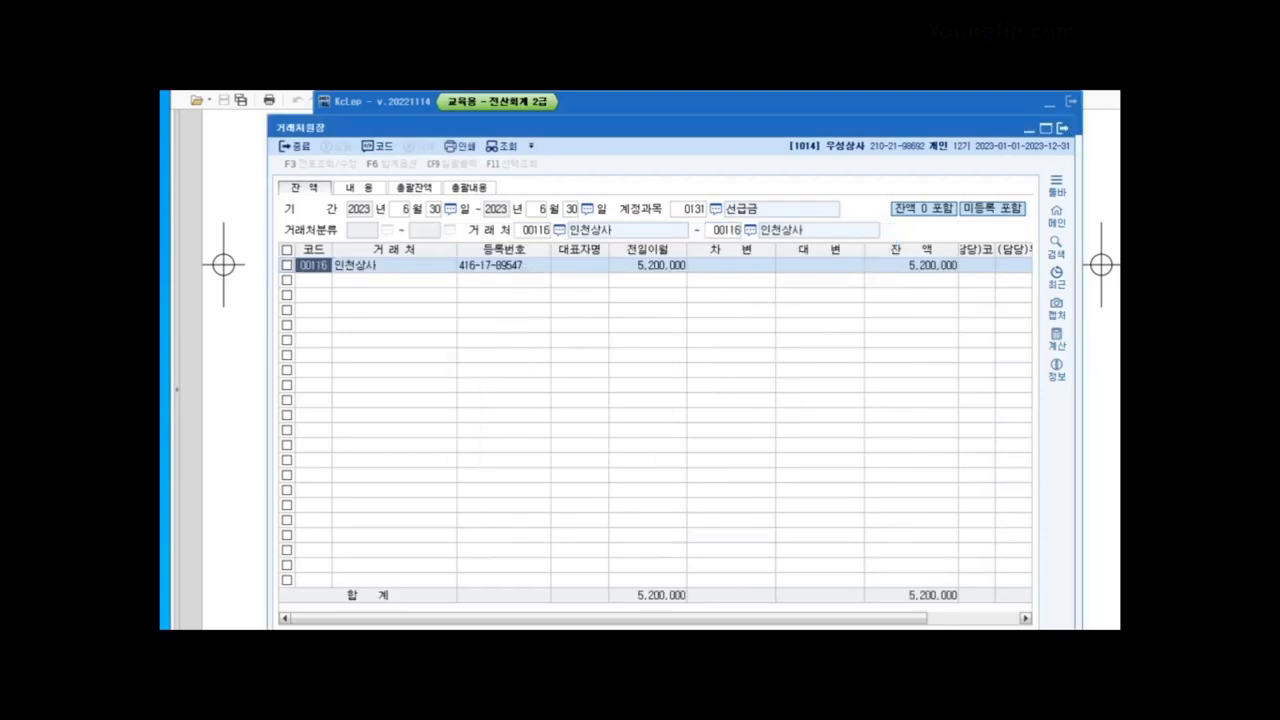
pyautogui.click(912, 265)
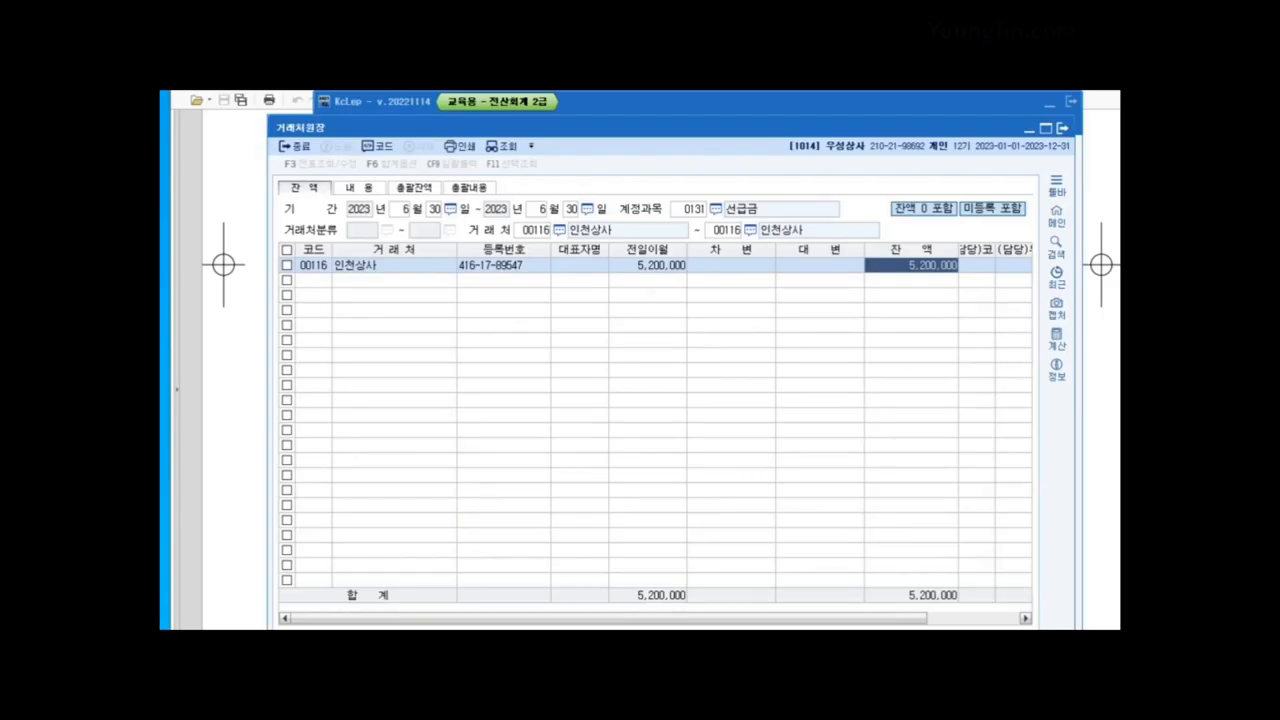
pyautogui.press('Escape')
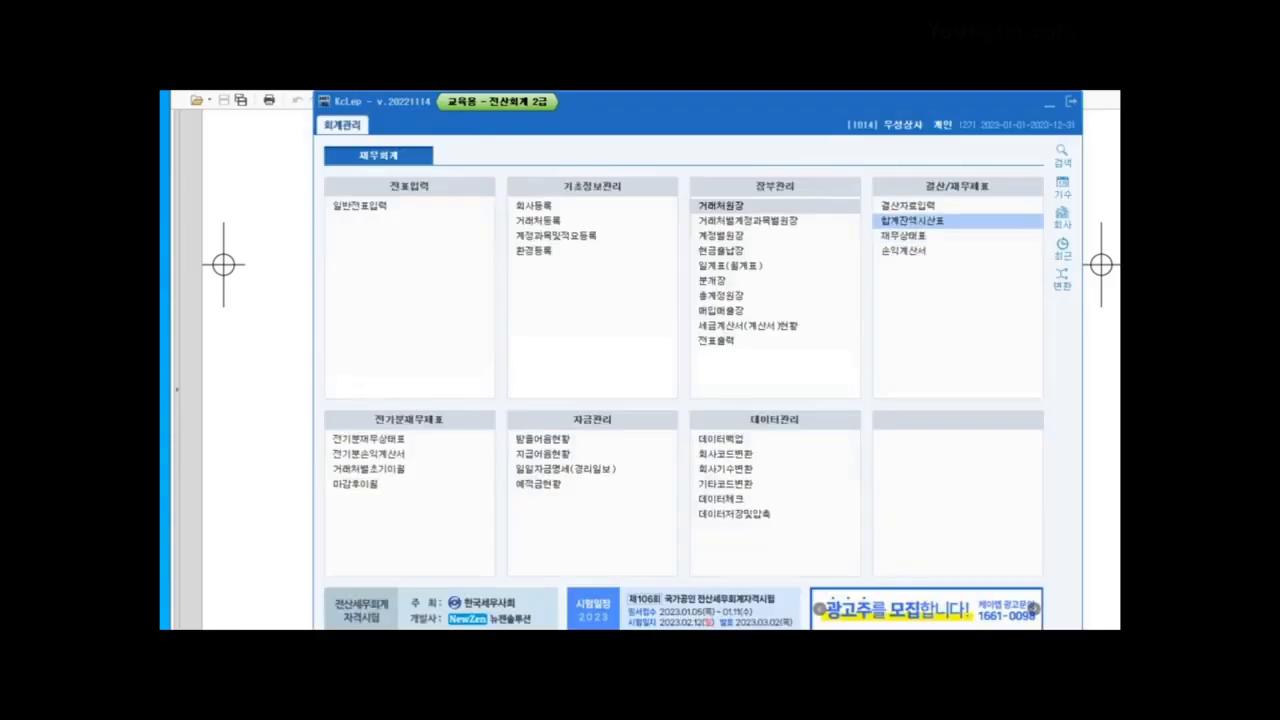